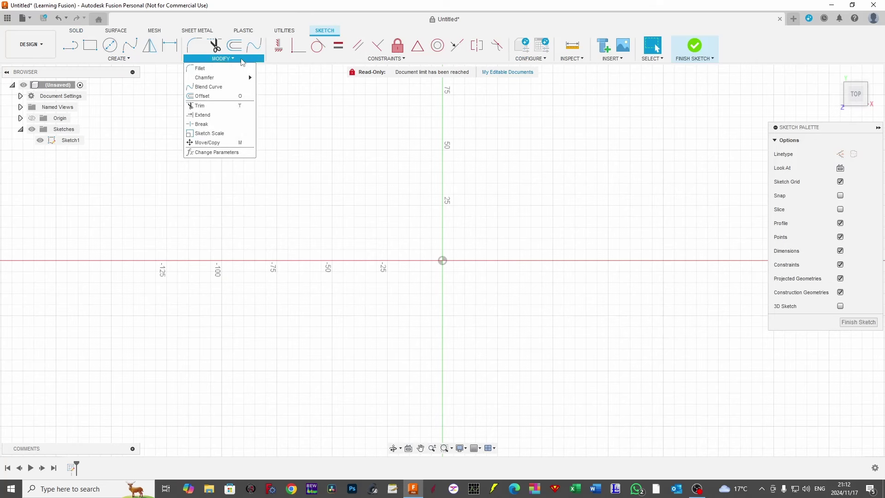
Open the parameters list and add a user parameter named Thickness in mm with the expression 18
click(201, 152)
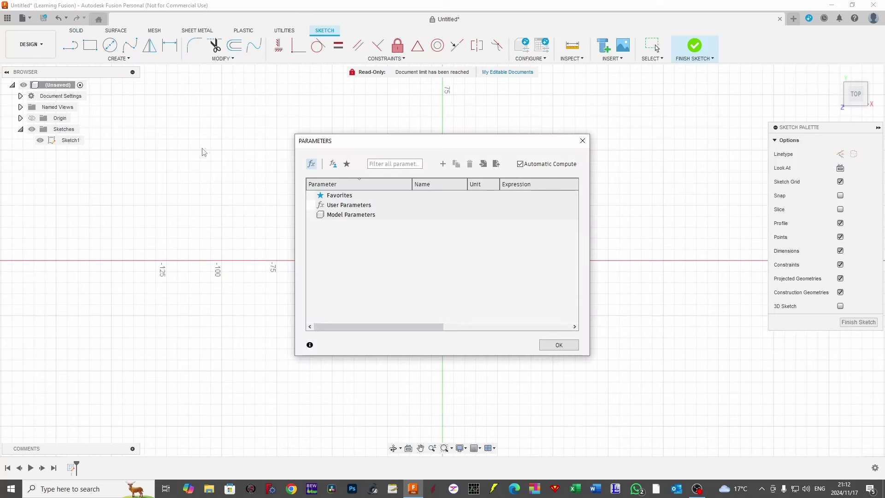
click(444, 164)
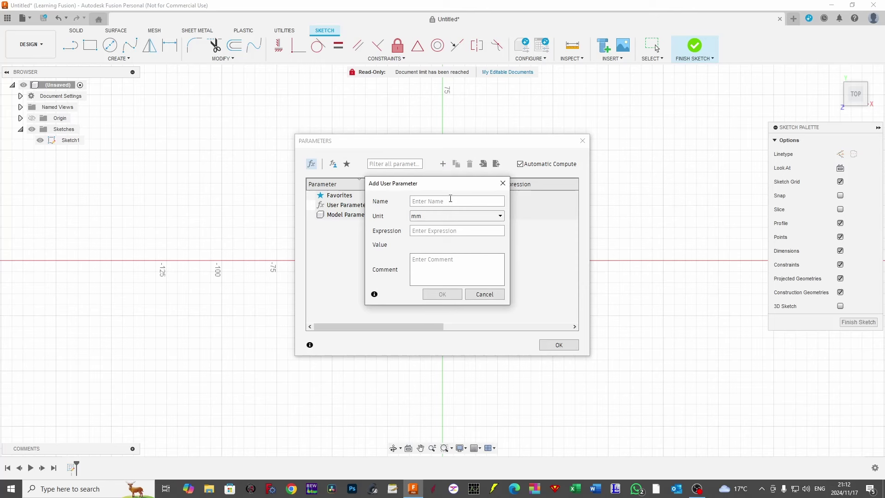
text(Thickness)
click(456, 227)
text(18)
click(441, 293)
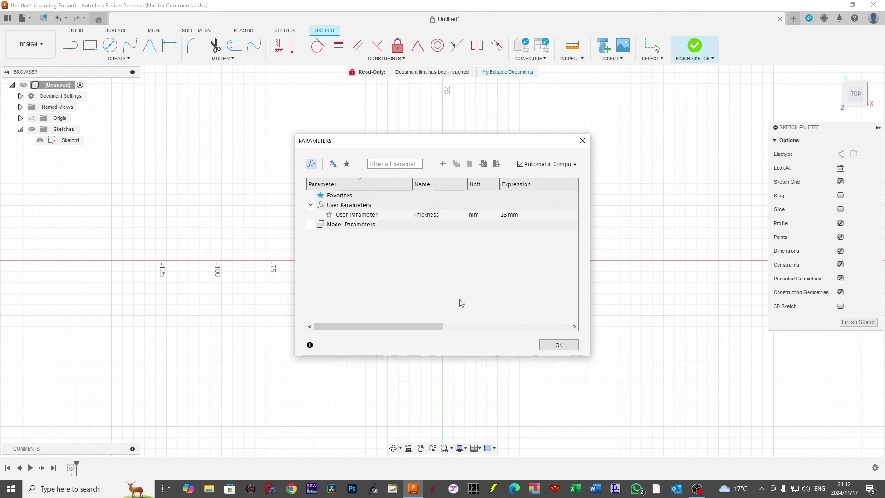
Add a second user parameter named Width in mm with the expression 600
click(442, 164)
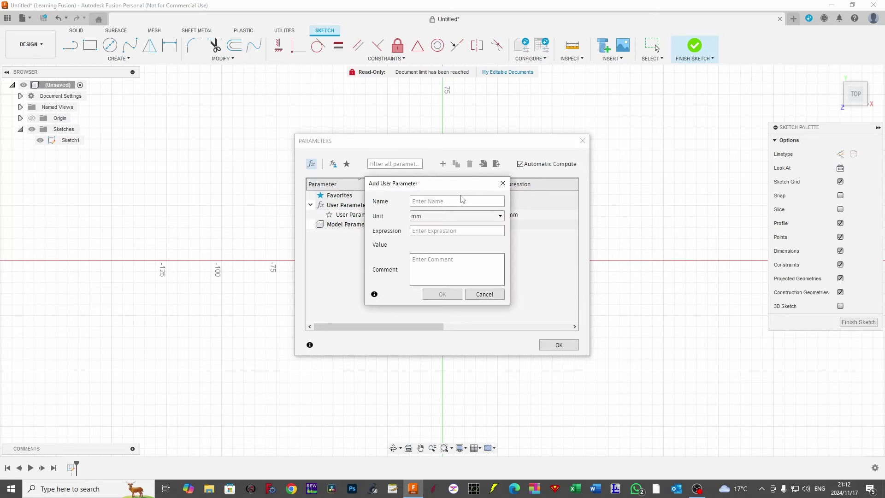
text(Wi)
text(600)
click(441, 294)
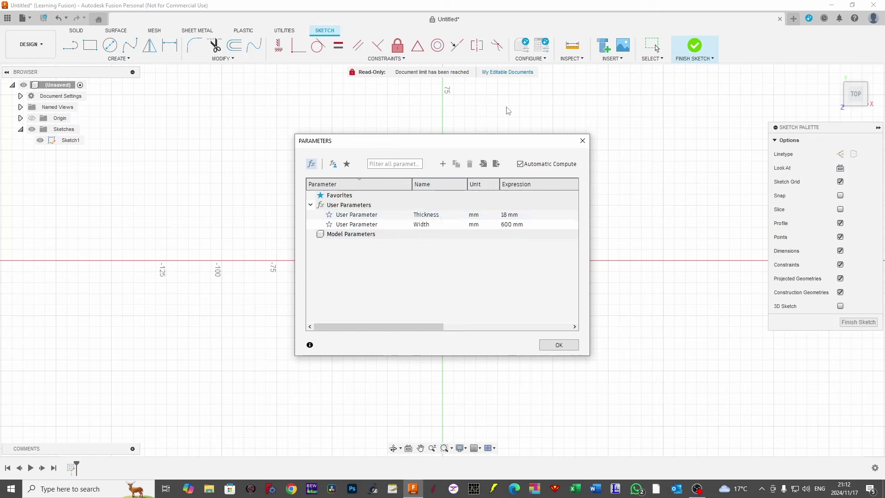
Add a user parameter named Depth in mm with the expression 800
click(443, 164)
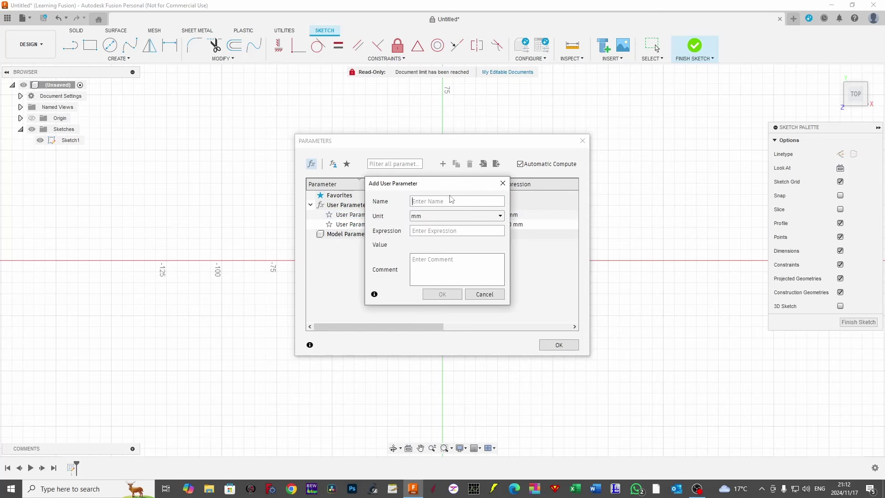
text(de)
key(BackSpace)
text(D)
text(800)
key(Return)
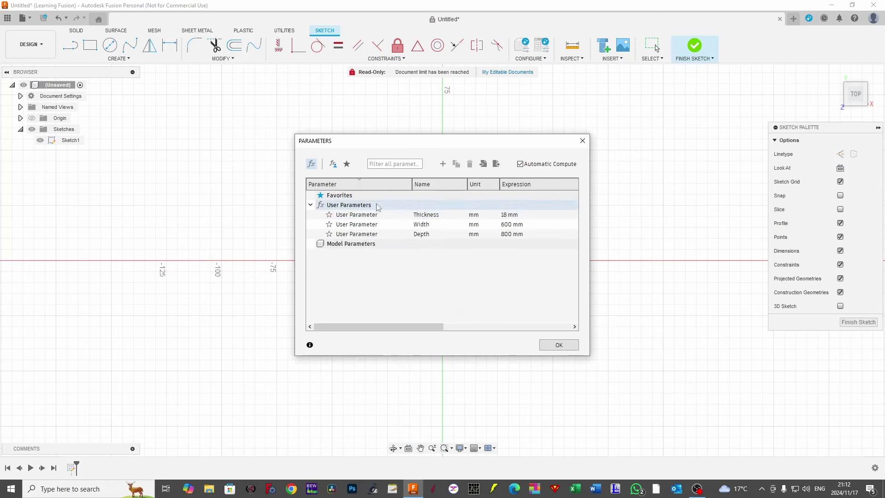
Add a user parameter named Height in mm with the expression 750
click(443, 164)
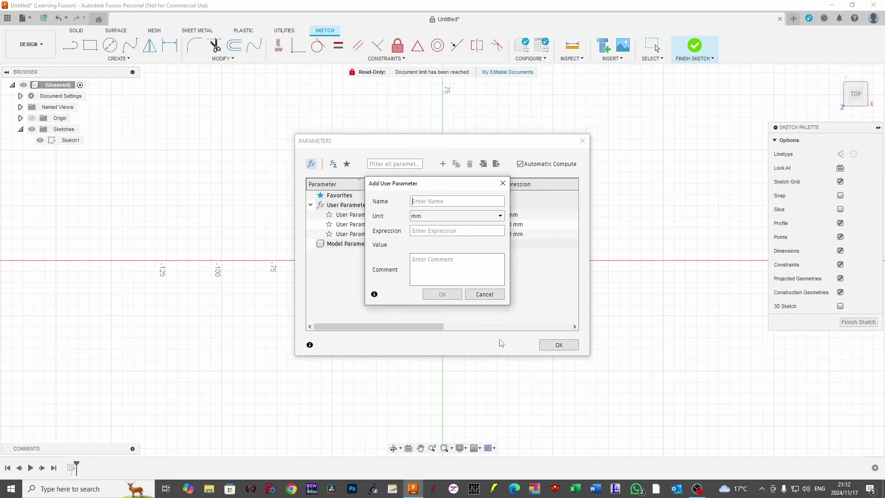
text(height)
key(BackSpace)
key(BackSpace)
key(BackSpace)
key(BackSpace)
key(BackSpace)
text(Heigh)
text(750)
click(455, 295)
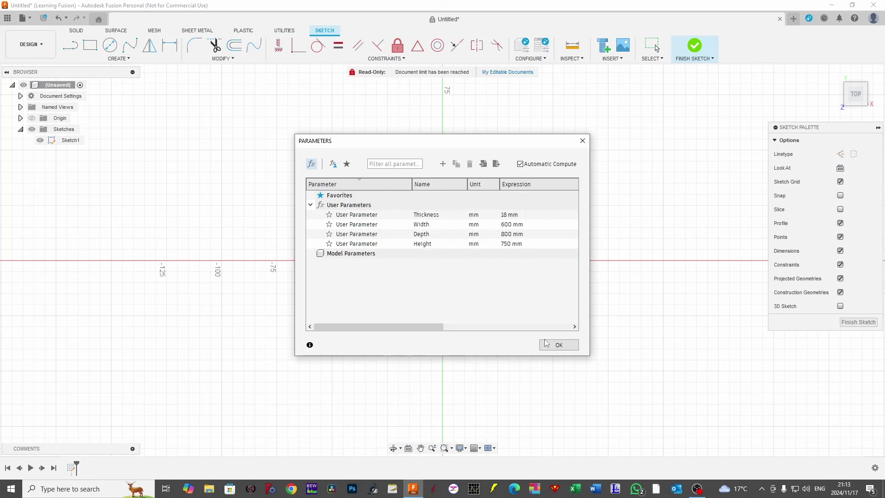
Add a user parameter named Portlength in mm with the expression 200
click(443, 163)
click(448, 203)
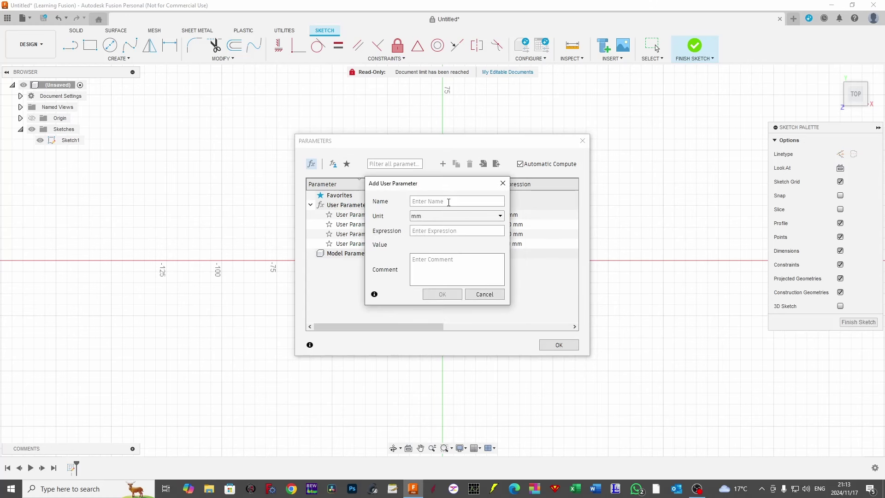
text(P)
text(200)
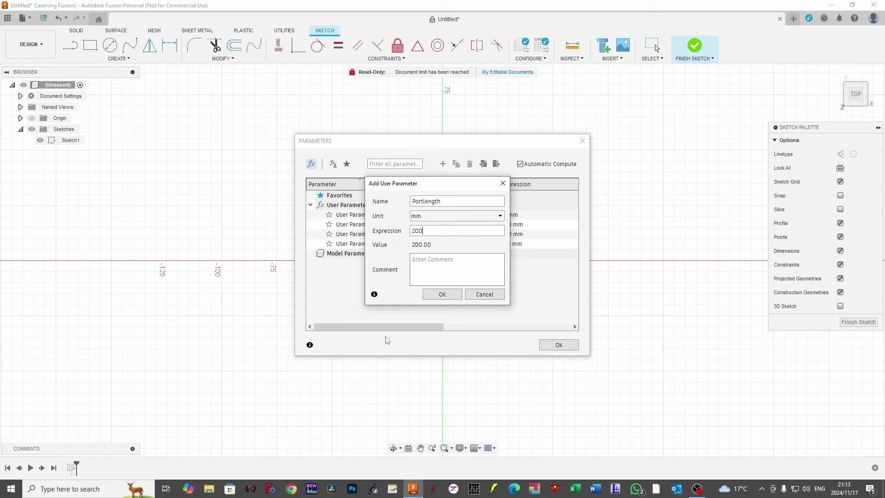
click(445, 293)
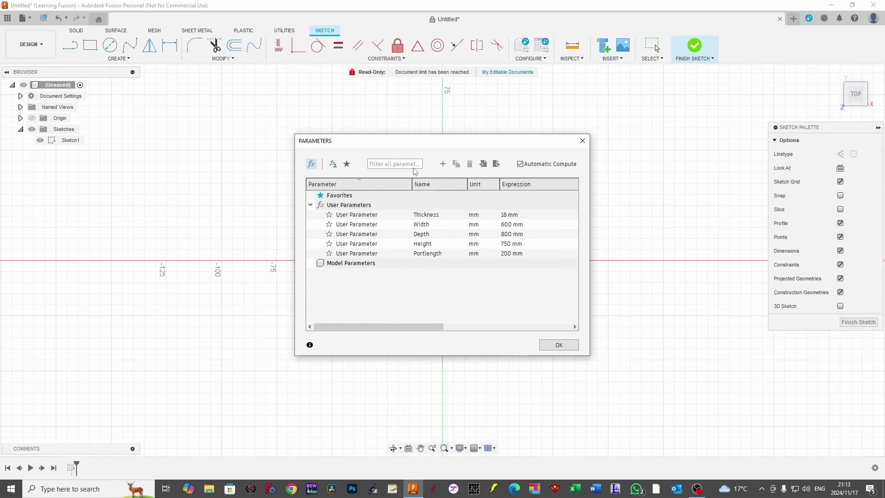
Add a user parameter named Portheight in mm with the expression 100, and close the parameters list
click(442, 163)
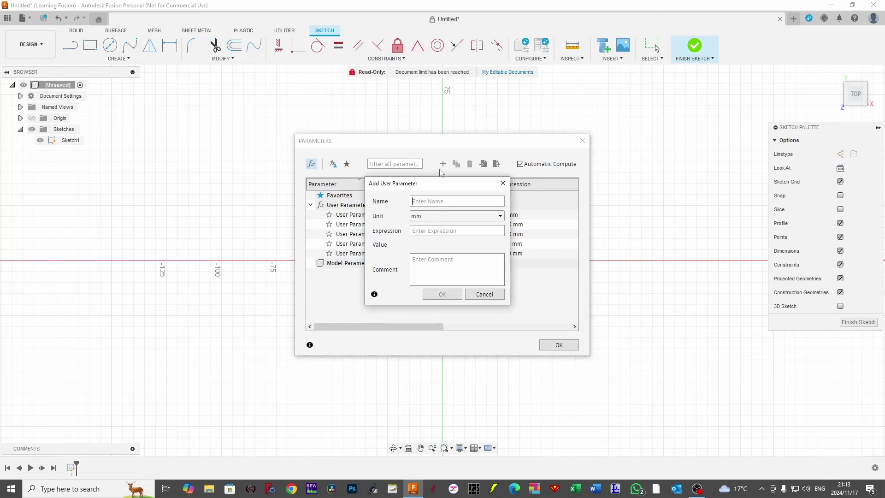
click(451, 203)
text(Portheight)
click(447, 231)
text(10)
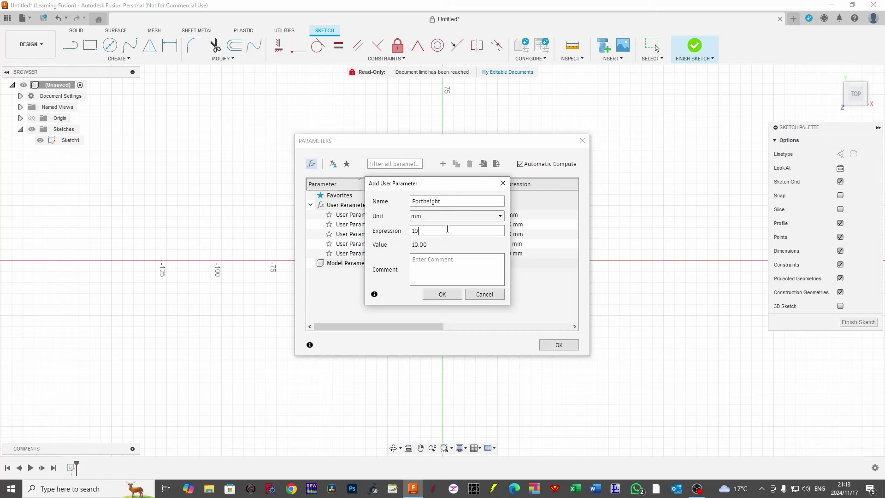
text(0)
click(443, 294)
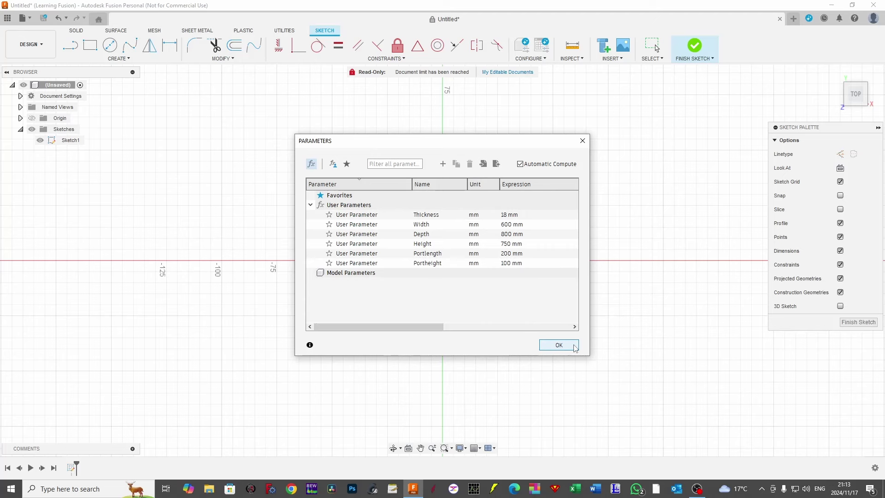
click(558, 346)
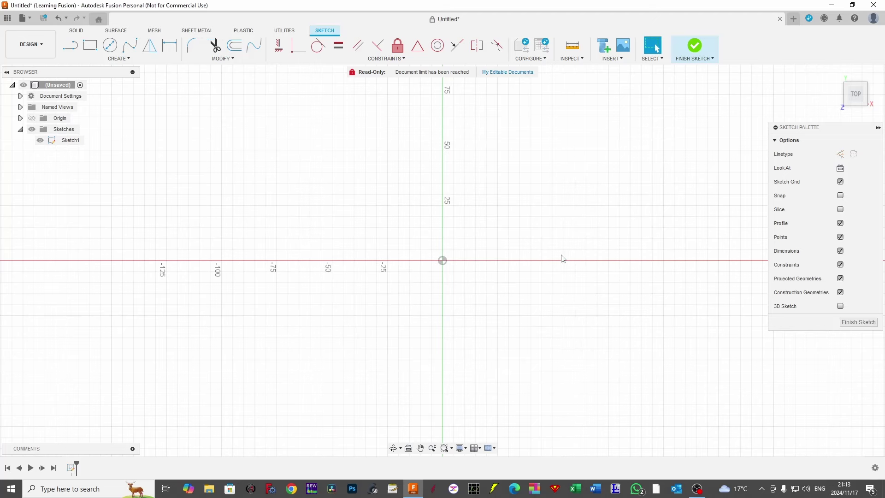
Sketch a two-point rectangle from the origin, up and to the right, about 85 mm wide and 73 mm high
click(90, 45)
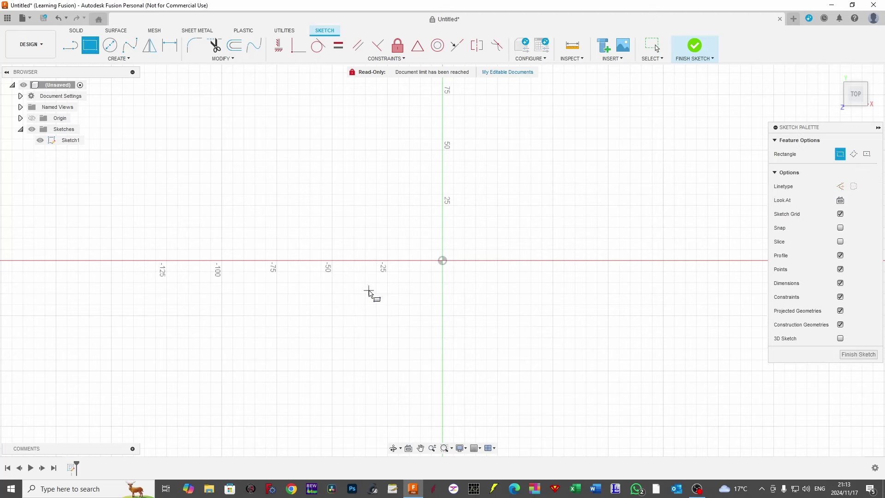
click(442, 261)
click(630, 98)
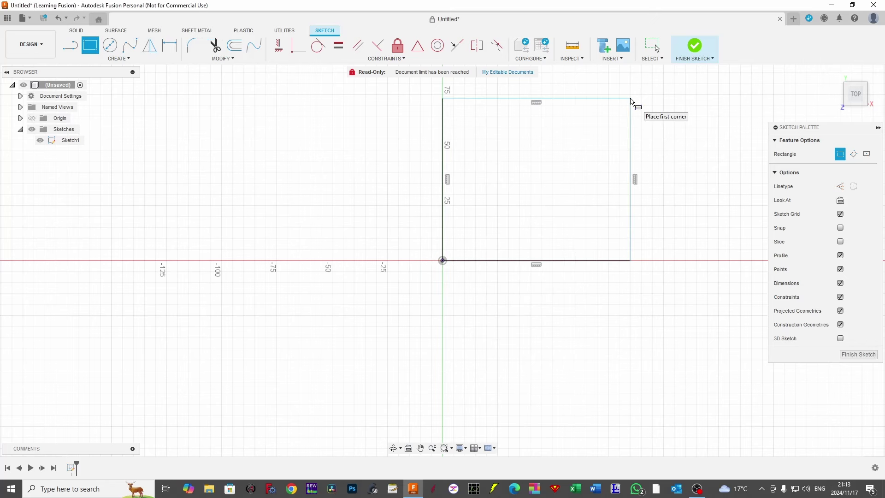
Dimension the rectangle's right vertical edge with the Depth parameter and finish the sketch
click(170, 45)
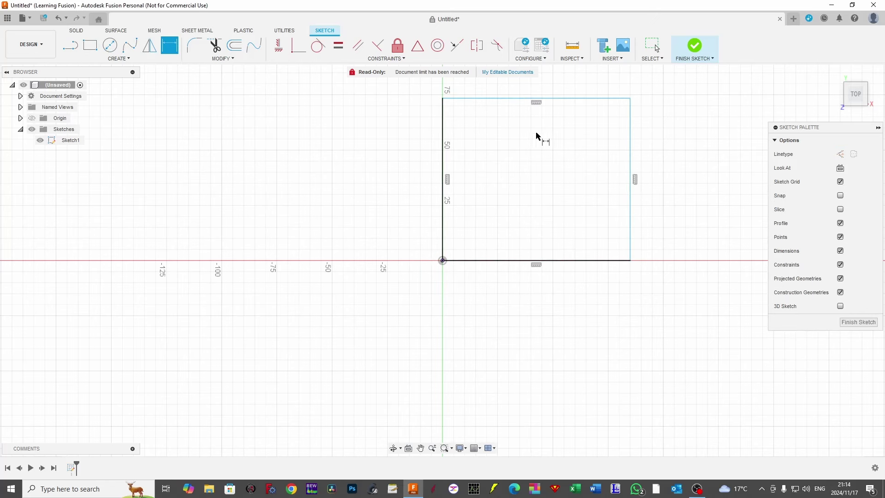
click(630, 151)
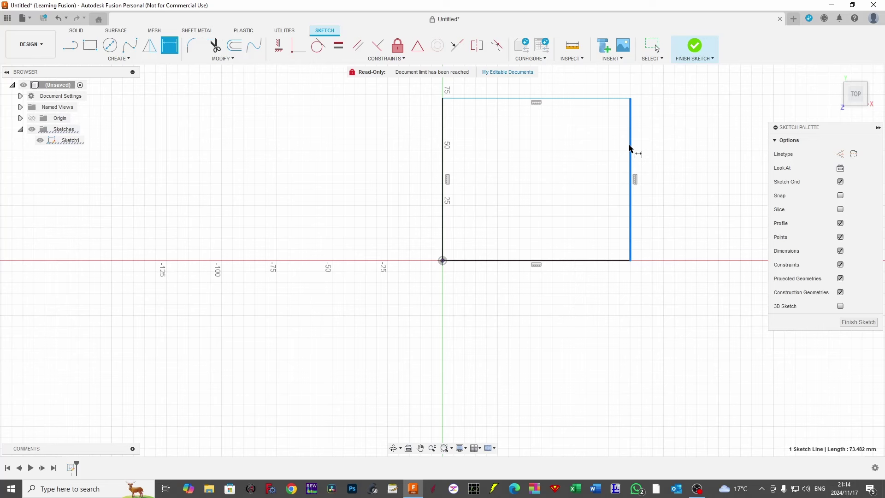
click(671, 170)
text(dp)
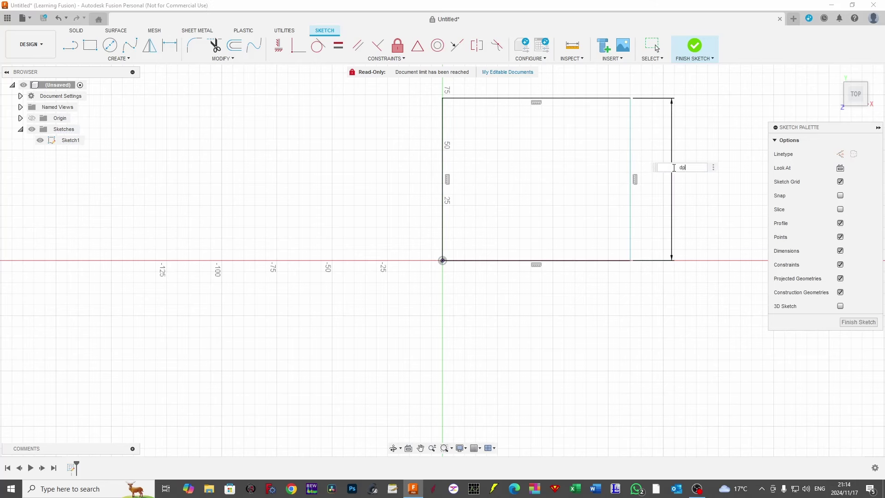
text(th)
key(BackSpace)
key(BackSpace)
key(BackSpace)
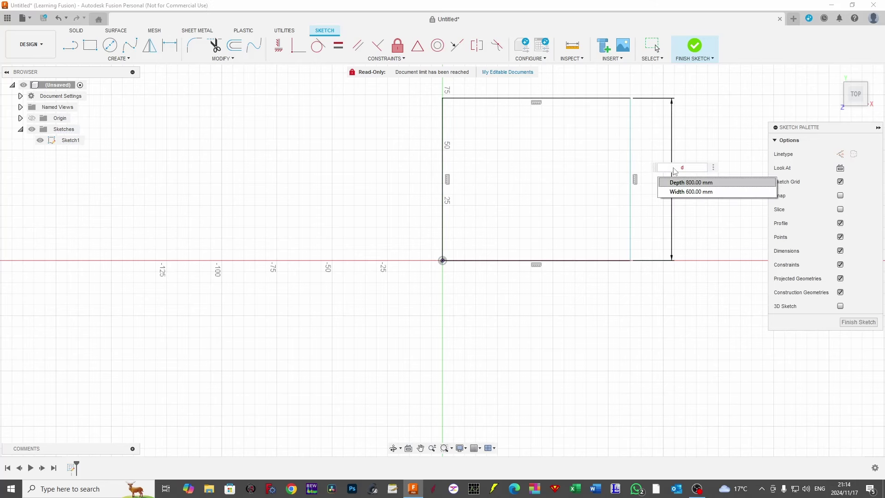
key(Return)
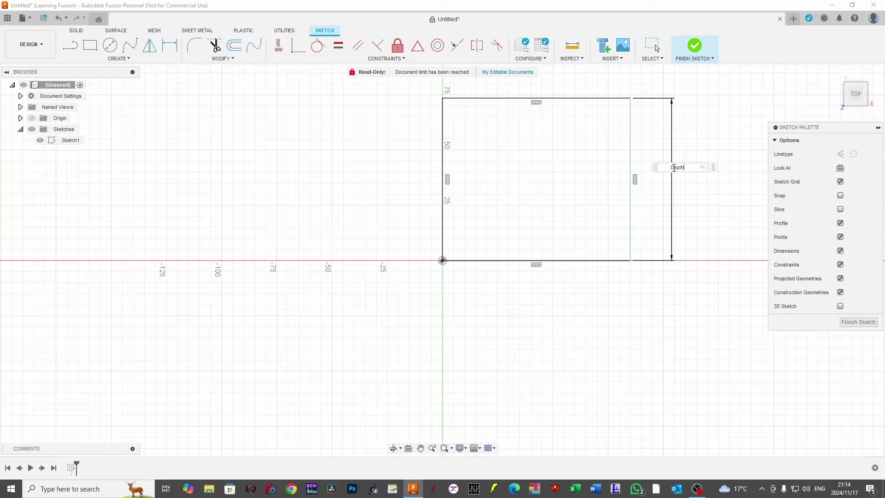
key(Return)
scroll(677, 174, down, 5)
middle_drag(678, 174, 601, 248)
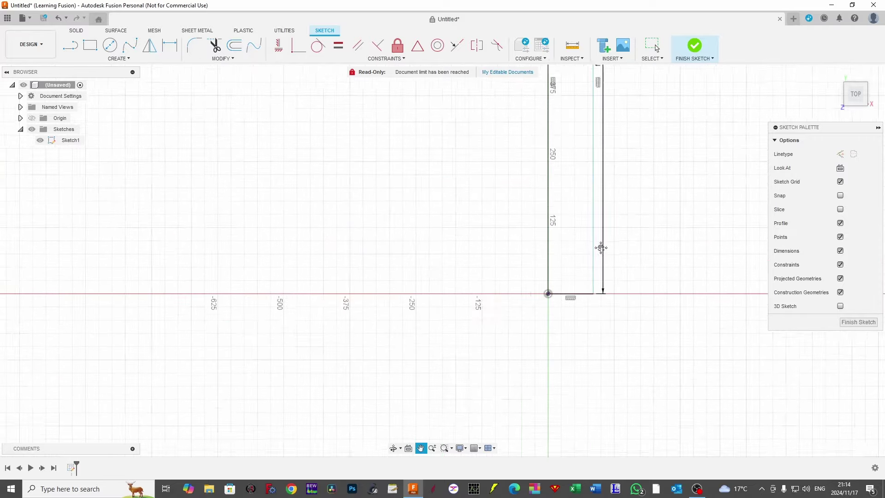
scroll(560, 282, down, 3)
key(d)
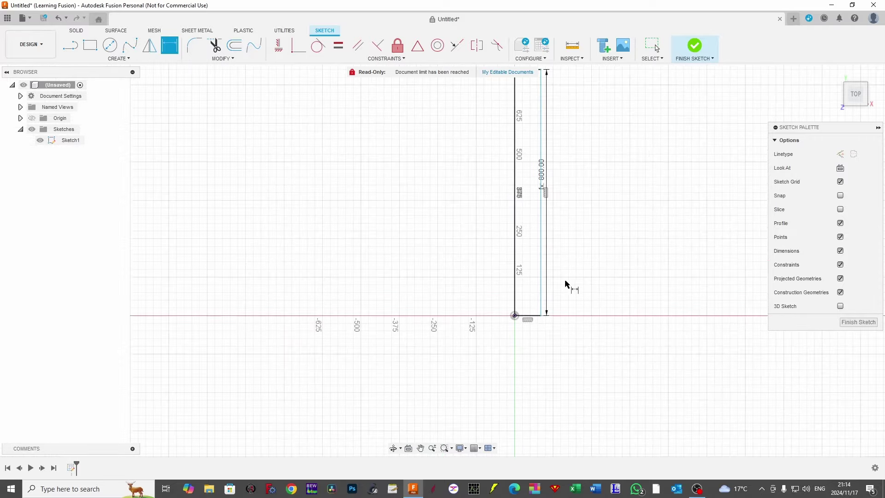
click(694, 45)
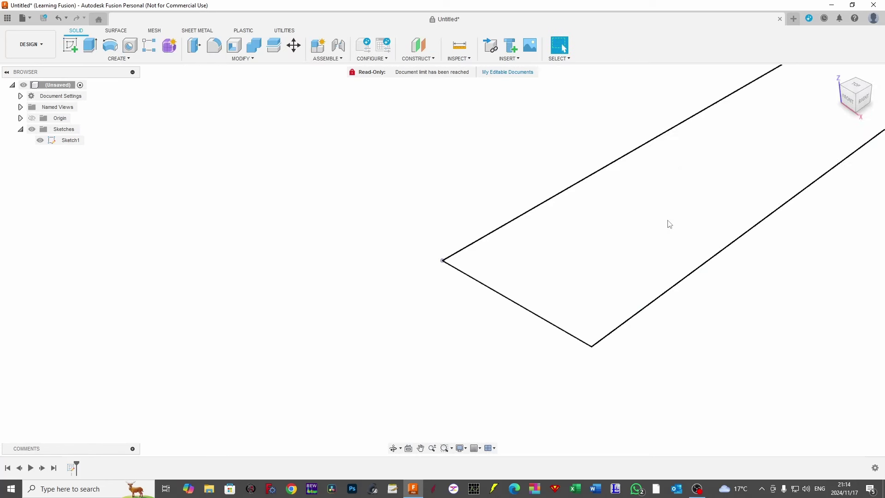
Extrude the rectangle profile by -18 mm as a new body
scroll(669, 224, down, 5)
middle_drag(864, 212, 529, 273)
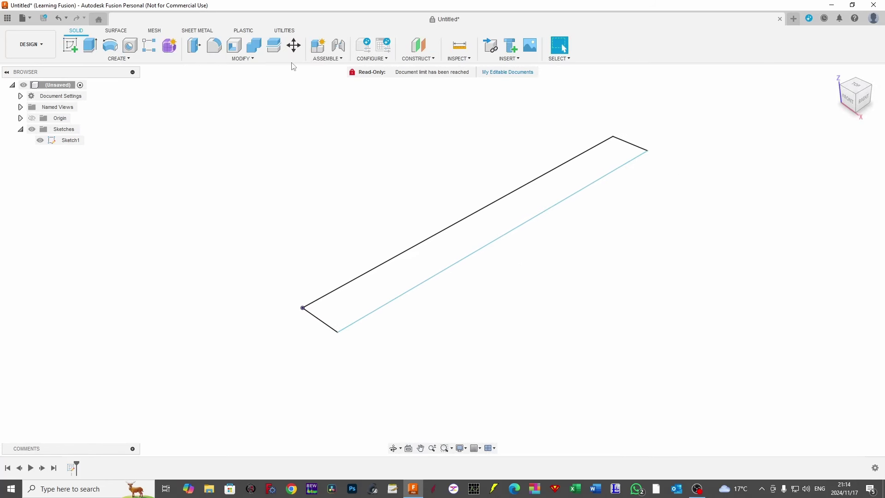
mouse_move(162, 81)
mouse_down()
mouse_move(668, 339)
mouse_move(706, 375)
mouse_up()
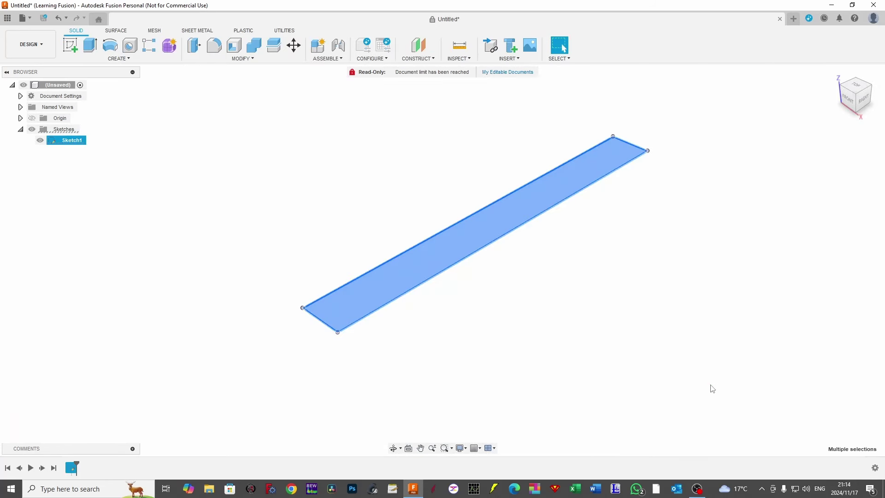
key(e)
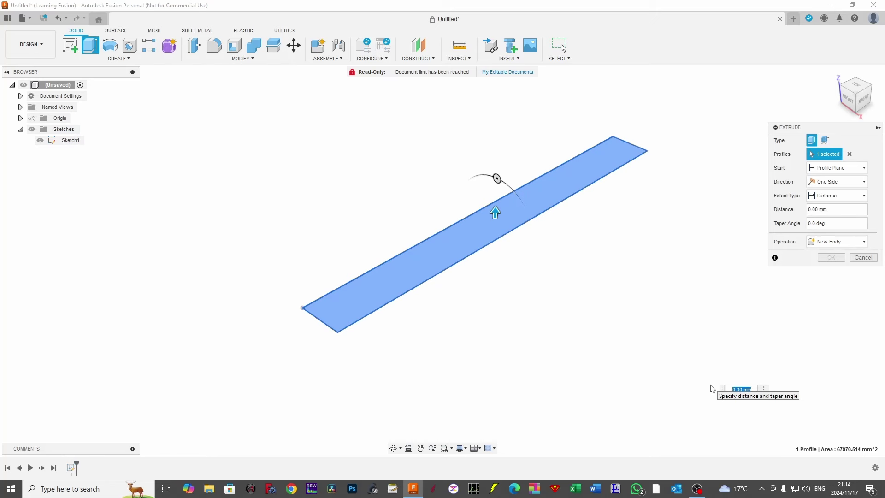
key(BackSpace)
text(-18)
key(Return)
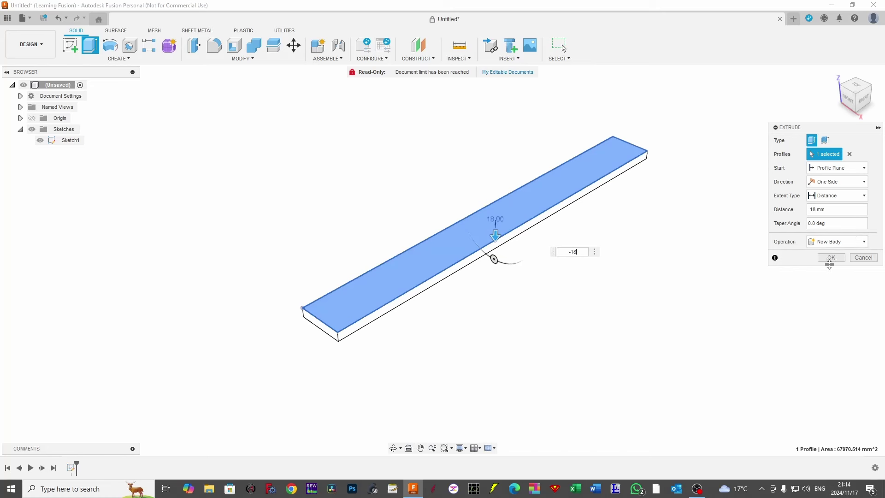
click(822, 261)
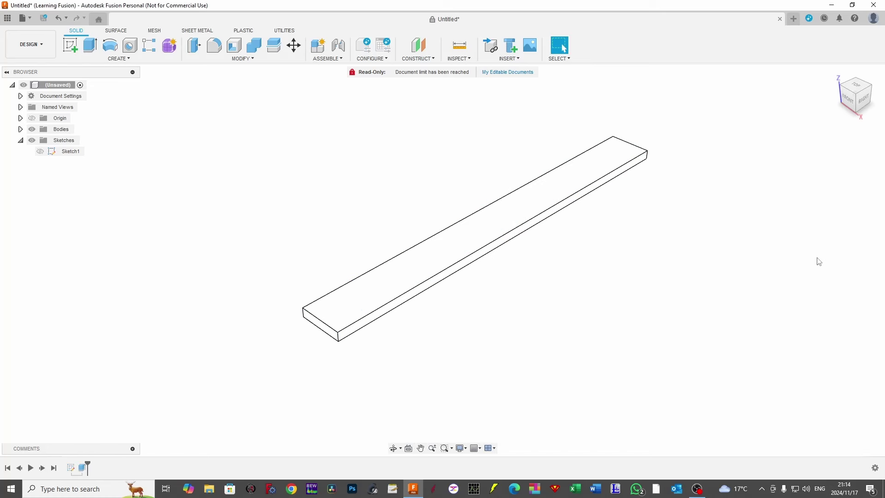
Reopen the extruded board's rectangle sketch, Sketch1, for editing
drag(554, 299, 567, 296)
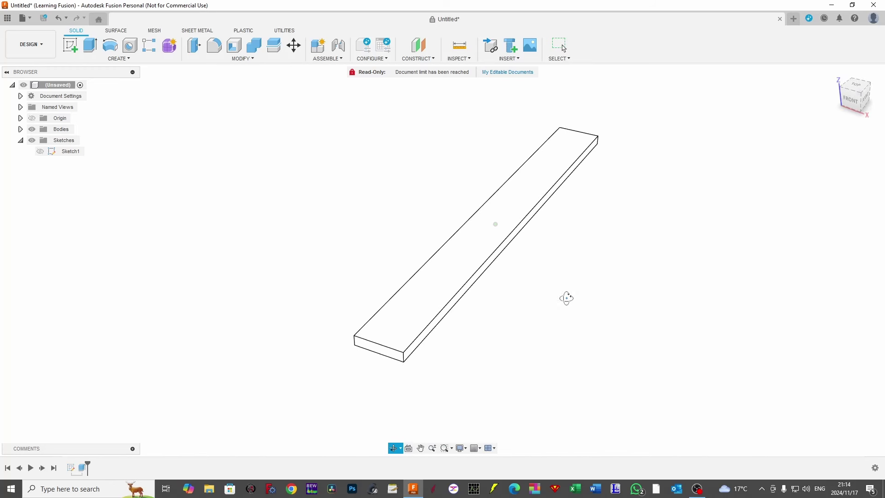
key(Escape)
right_click(41, 154)
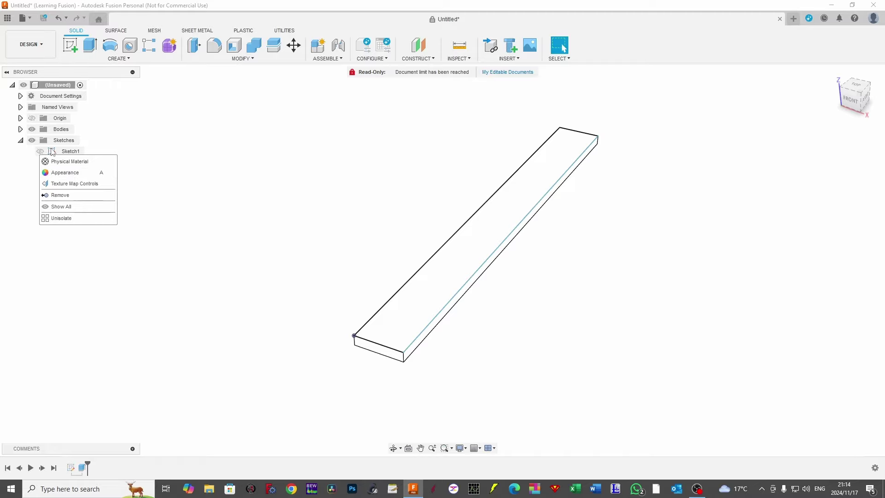
click(59, 153)
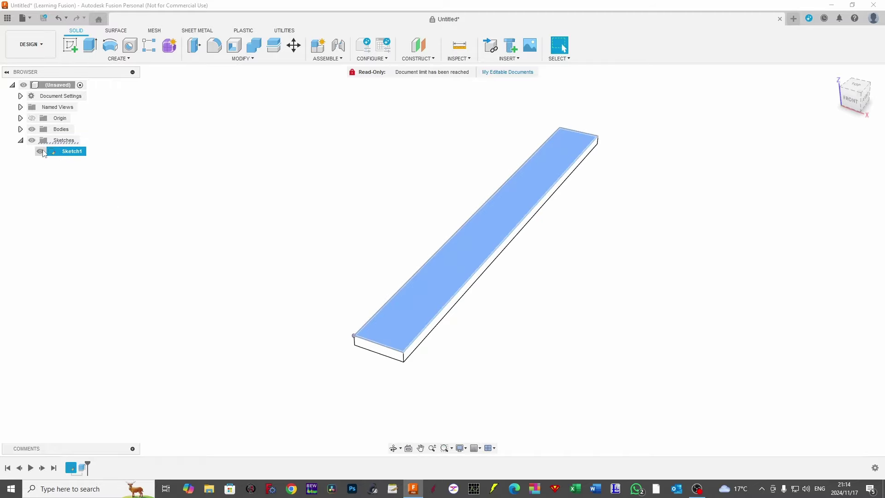
double_click(48, 153)
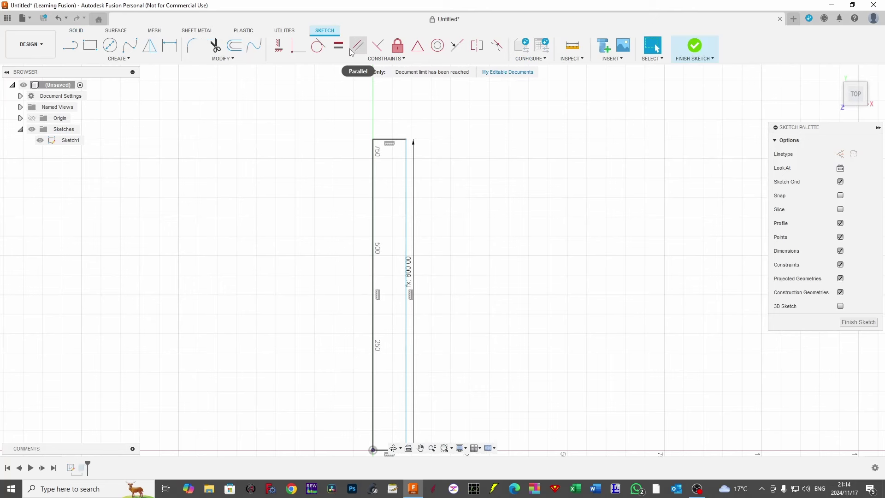
Dimension the rectangle's top edge with the Width parameter and finish the sketch
click(170, 45)
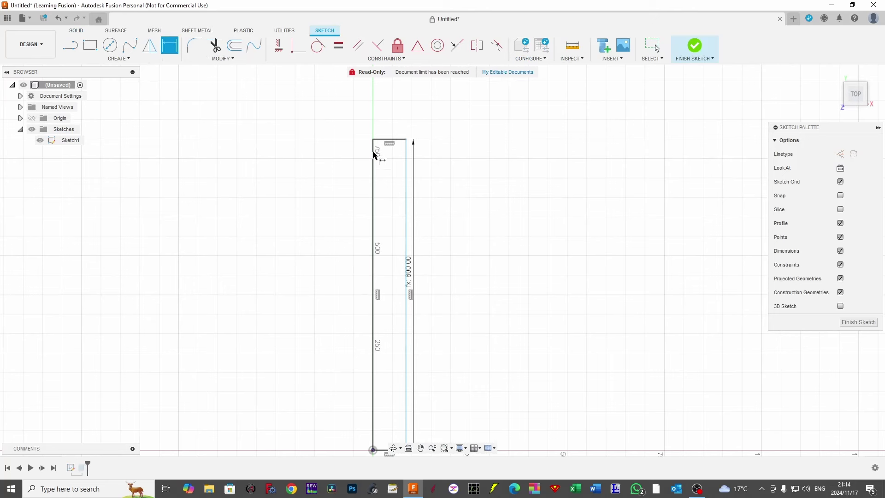
click(402, 139)
click(409, 96)
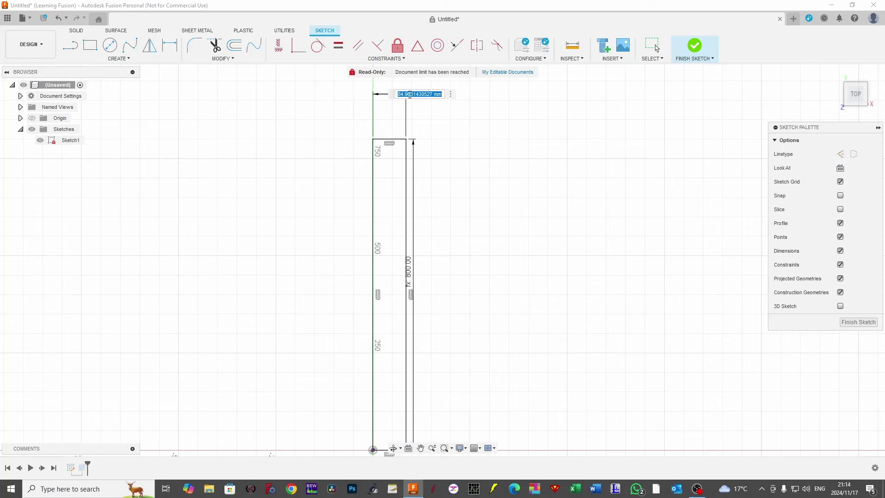
text(w)
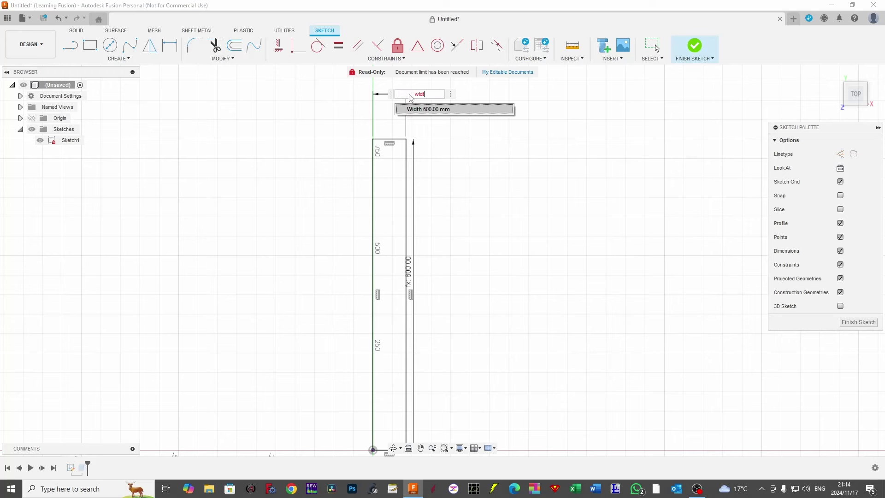
text(idt)
key(Return)
key(Return)
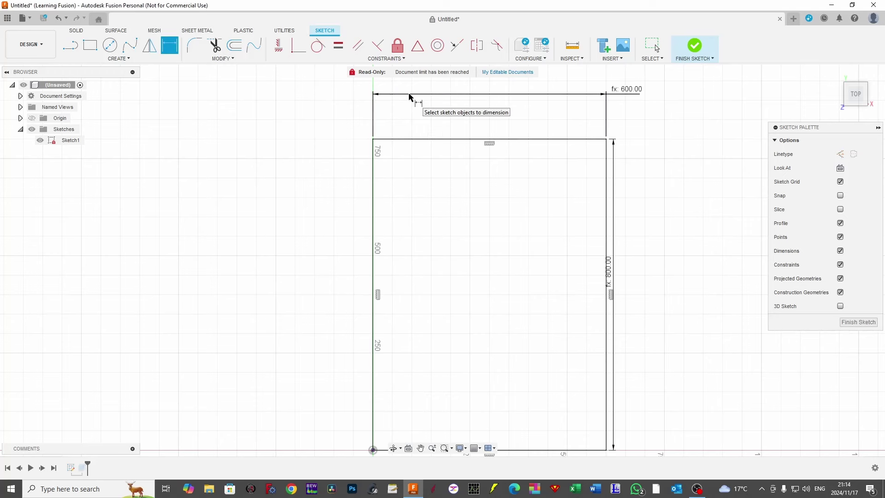
scroll(417, 97, down, 3)
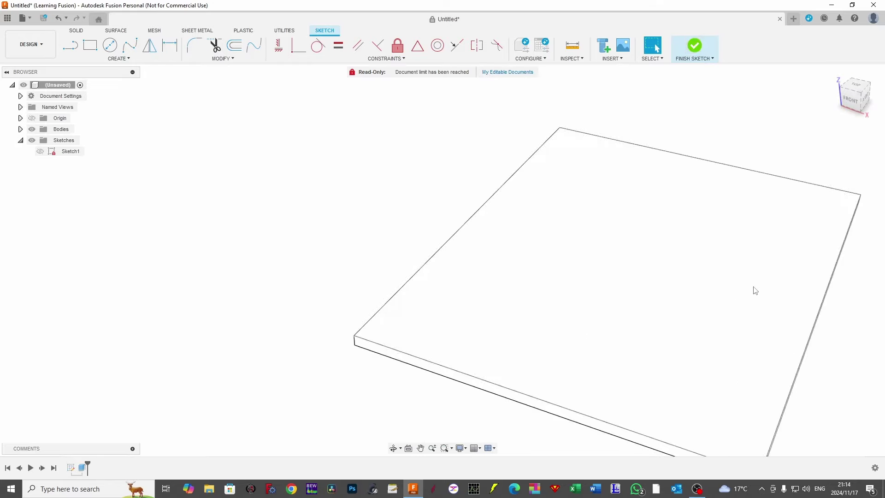
mouse_move(754, 290)
shift+middle_down()
mouse_move(841, 333)
mouse_move(695, 286)
mouse_move(629, 279)
mouse_move(670, 234)
mouse_move(668, 272)
mouse_move(634, 291)
mouse_move(615, 281)
mouse_move(648, 277)
shift+middle_up()
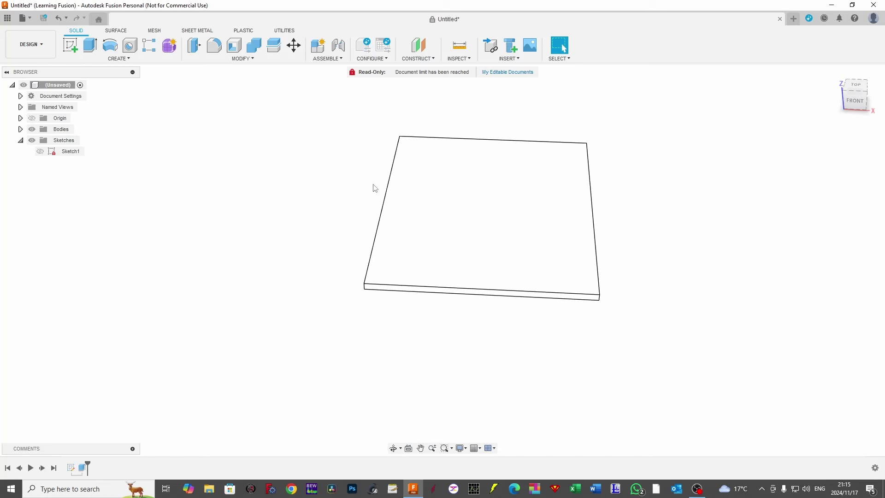
shift+middle_drag(697, 184, 663, 187)
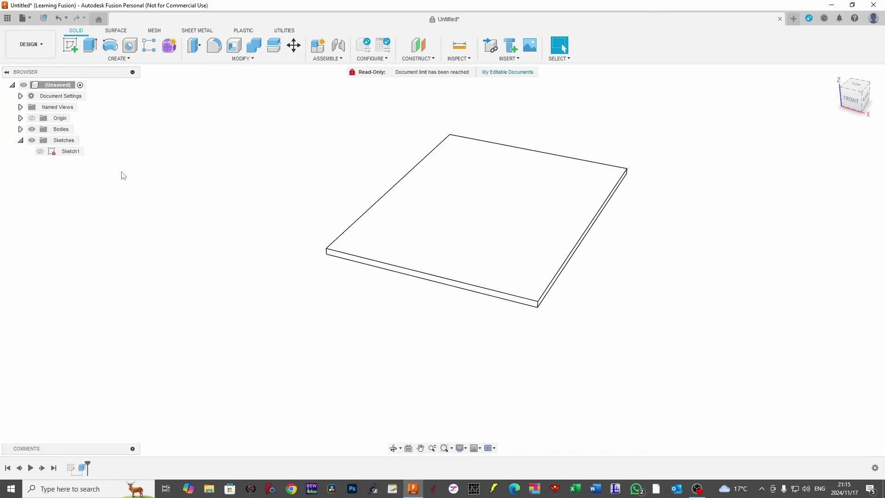
Reopen Sketch1 for editing and move the Depth dimension outward, clear of the rectangle's right edge
double_click(61, 152)
key(Escape)
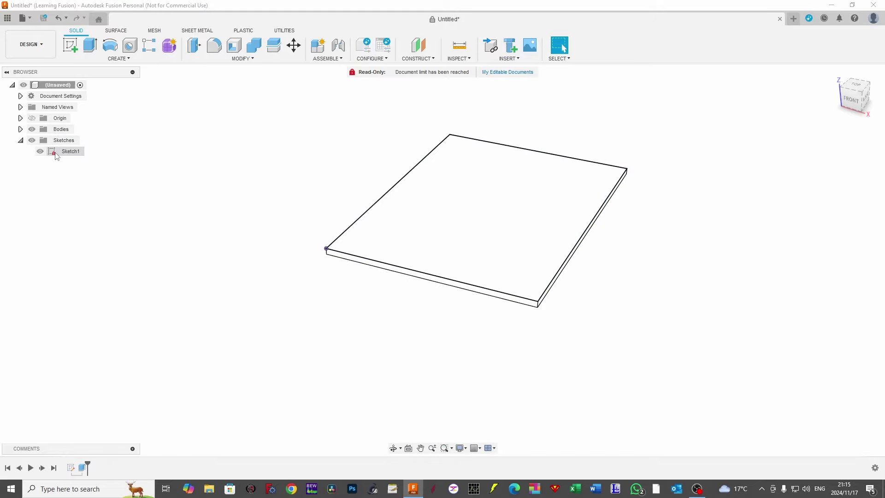
right_click(56, 157)
click(82, 185)
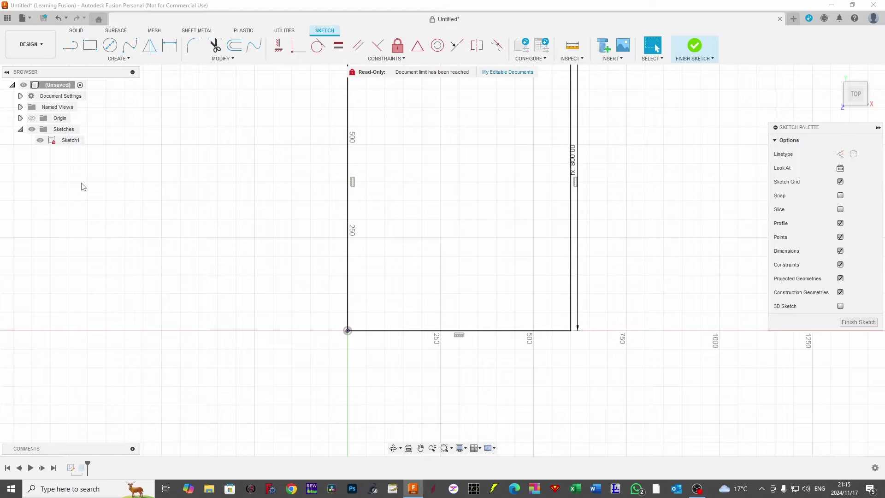
scroll(361, 171, down, 2)
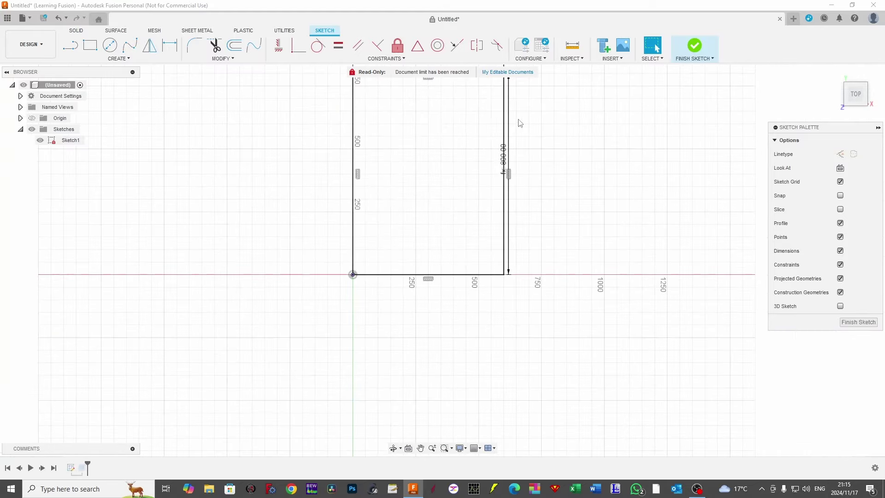
middle_drag(520, 123, 500, 206)
right_click(500, 206)
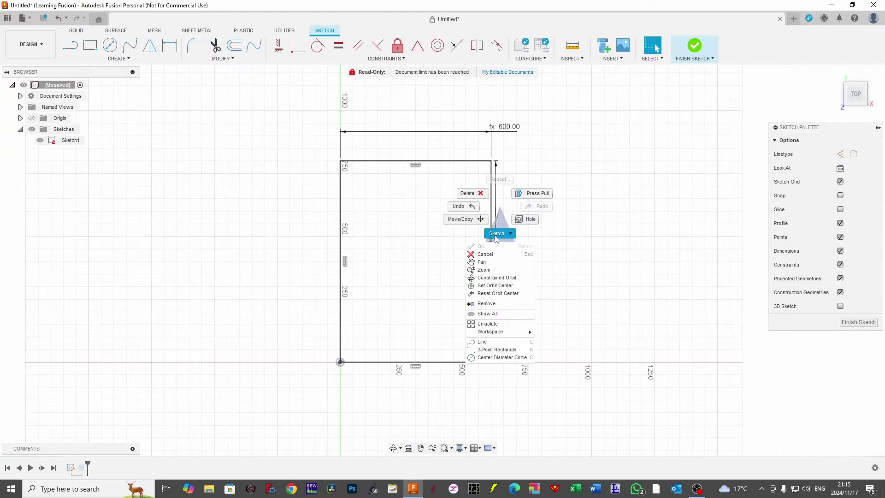
click(480, 115)
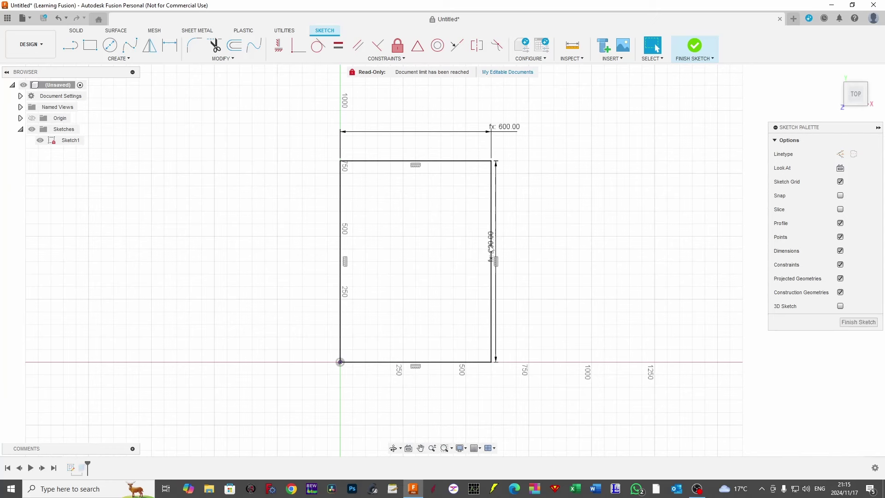
drag(490, 249, 512, 250)
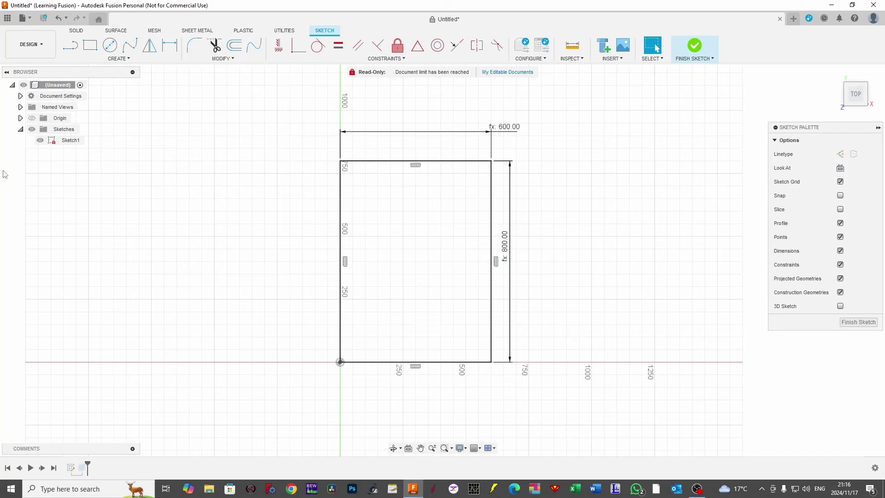
Sketch a two-point rectangle from the origin along the left edge, with its width set to the Thickness parameter and about 708 mm high
click(91, 54)
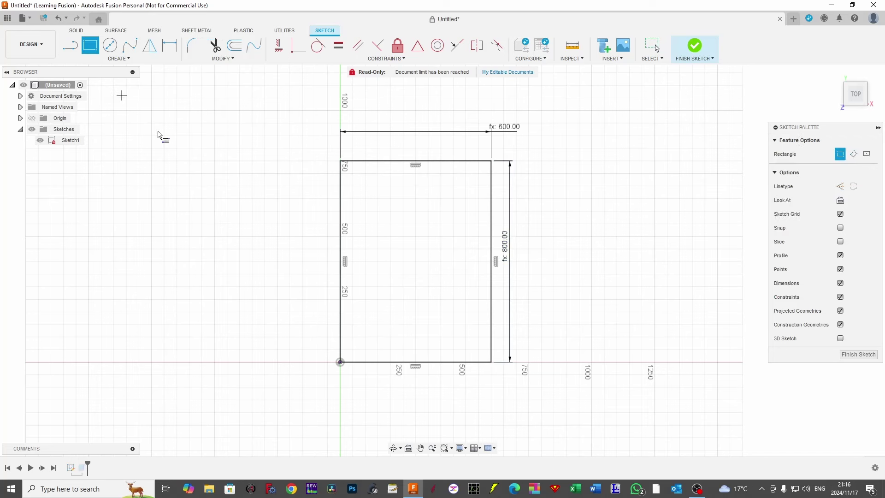
click(340, 362)
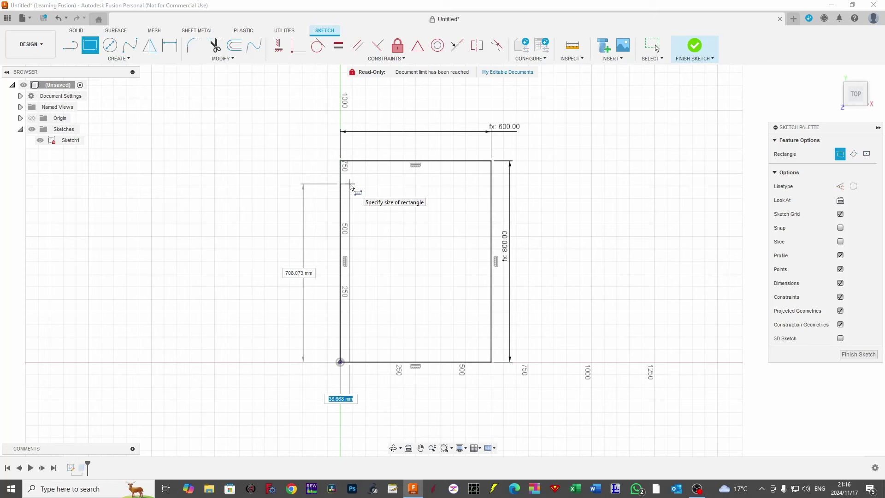
text(th)
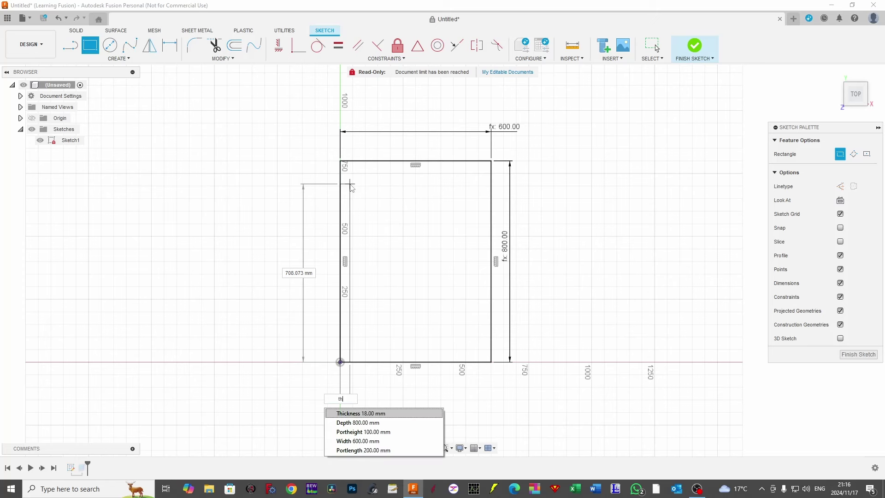
text(i)
key(Return)
key(Return)
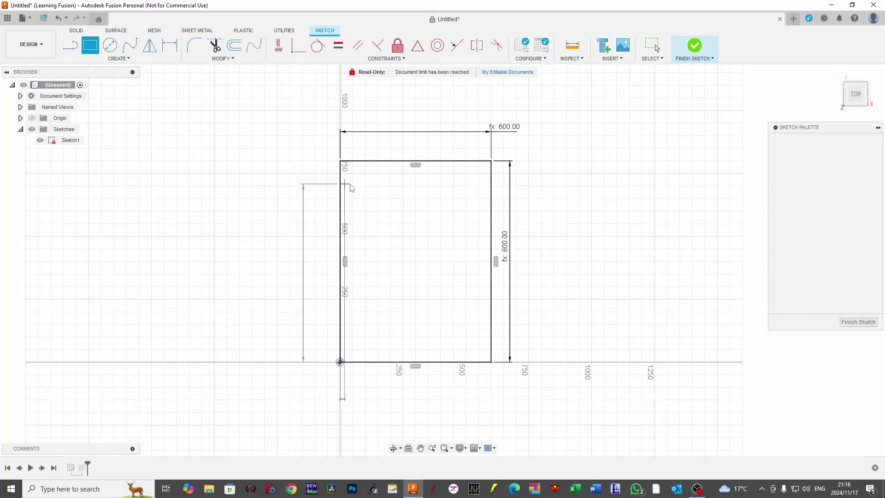
key(Escape)
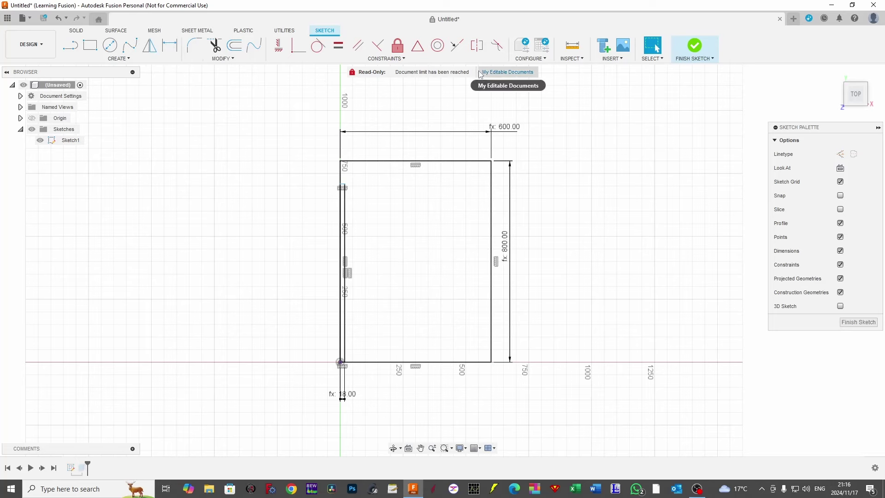
Make the narrow rectangle's top edge collinear with the large rectangle's top edge
click(456, 45)
scroll(355, 193, up, 1)
scroll(355, 193, up, 2)
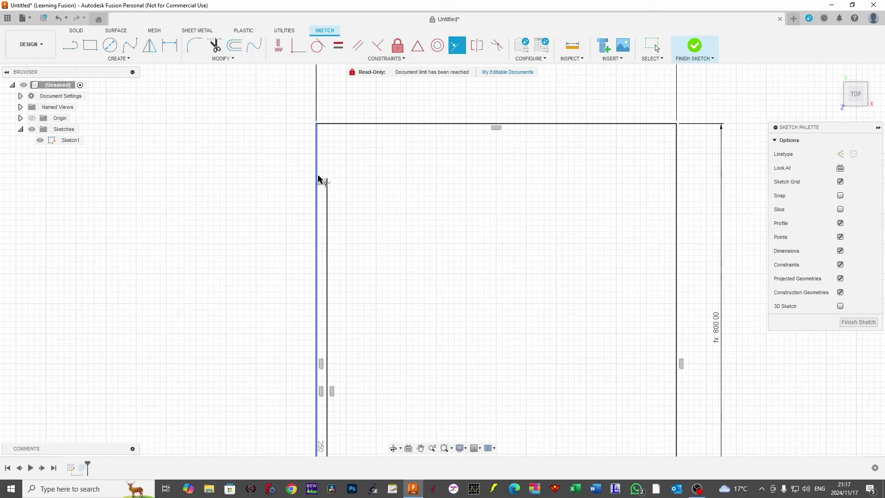
click(321, 180)
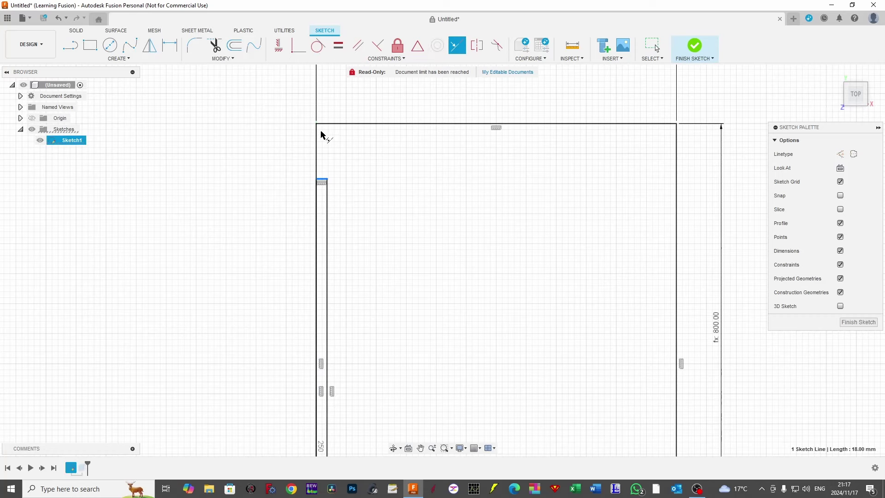
click(322, 124)
scroll(483, 153, down, 2)
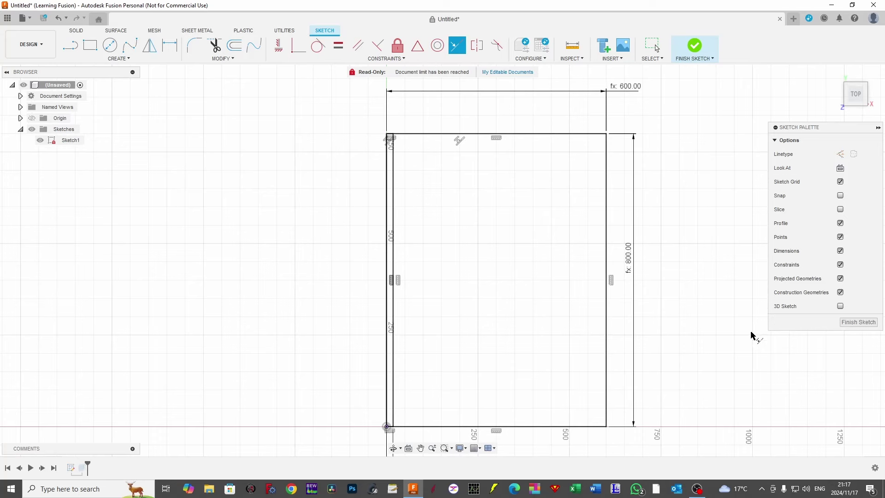
key(Escape)
middle_drag(711, 325, 675, 310)
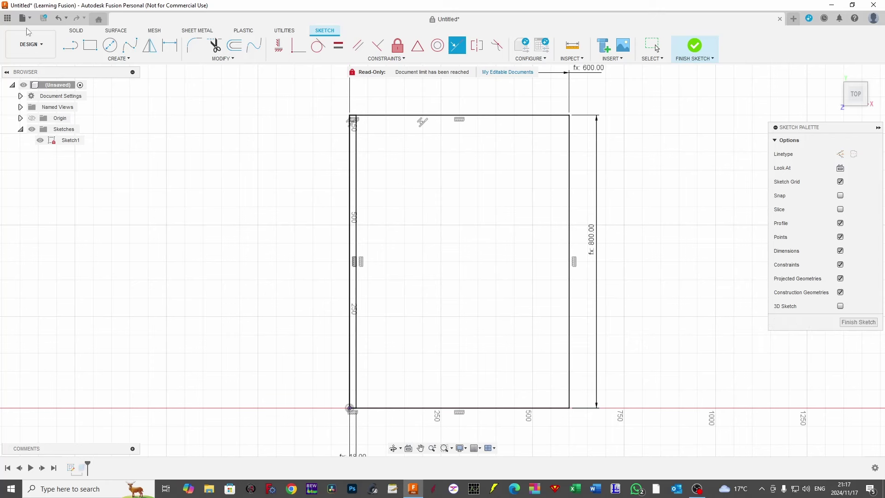
Draw a vertical construction line between the midpoints of the large rectangle's top and bottom edges
click(70, 45)
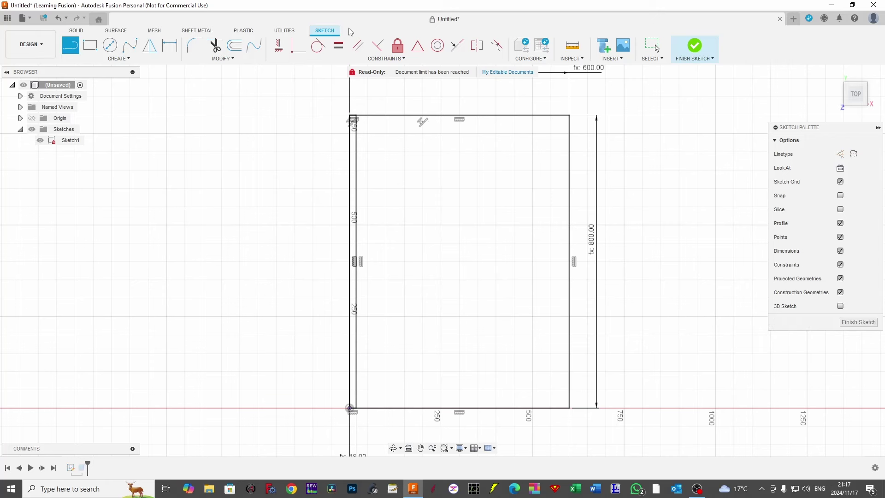
click(840, 154)
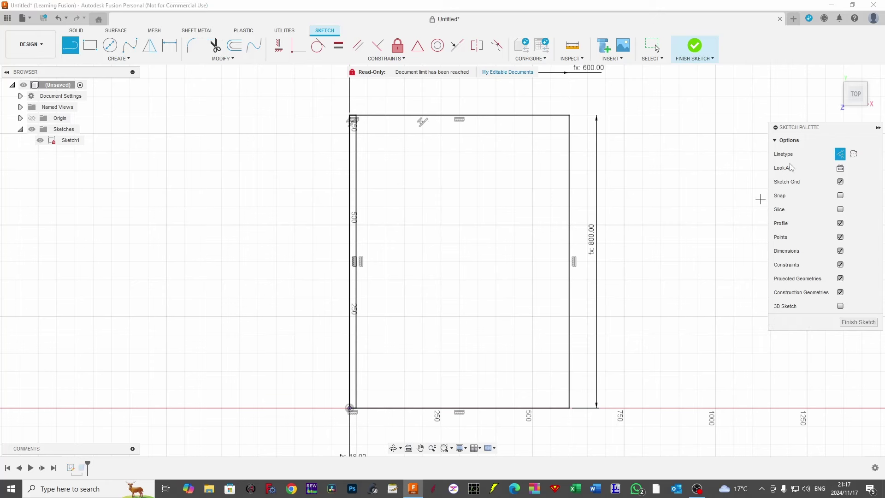
click(459, 116)
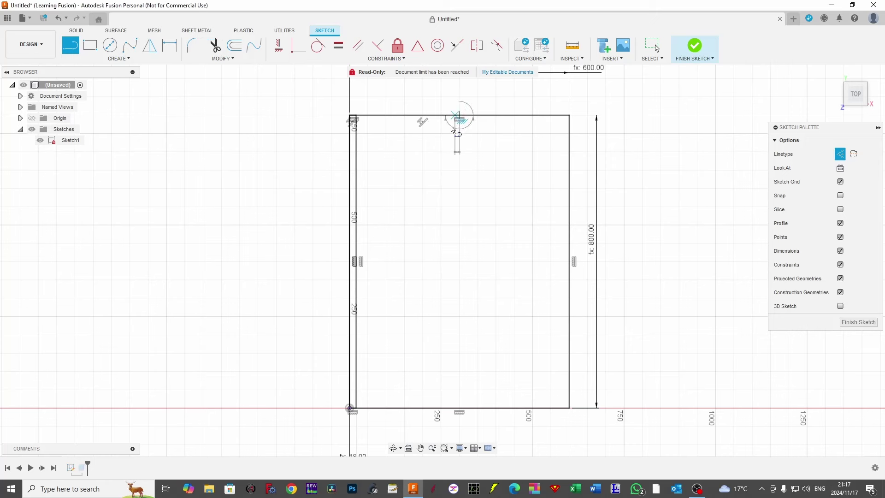
click(460, 408)
key(Escape)
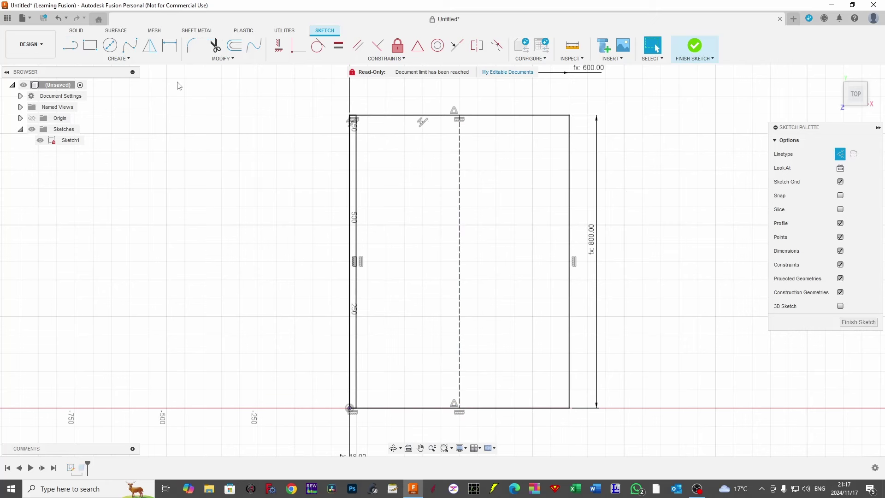
key(Escape)
Mirror the narrow left rectangle's four lines across the vertical construction centreline
click(149, 45)
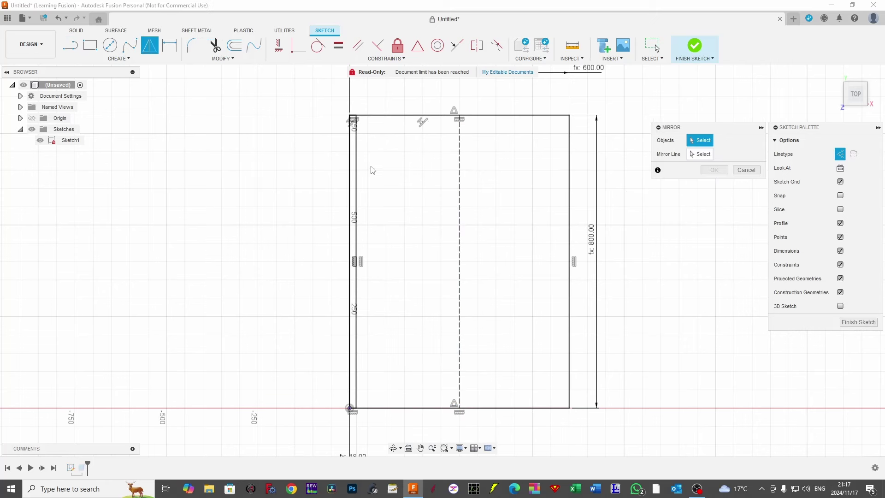
double_click(358, 169)
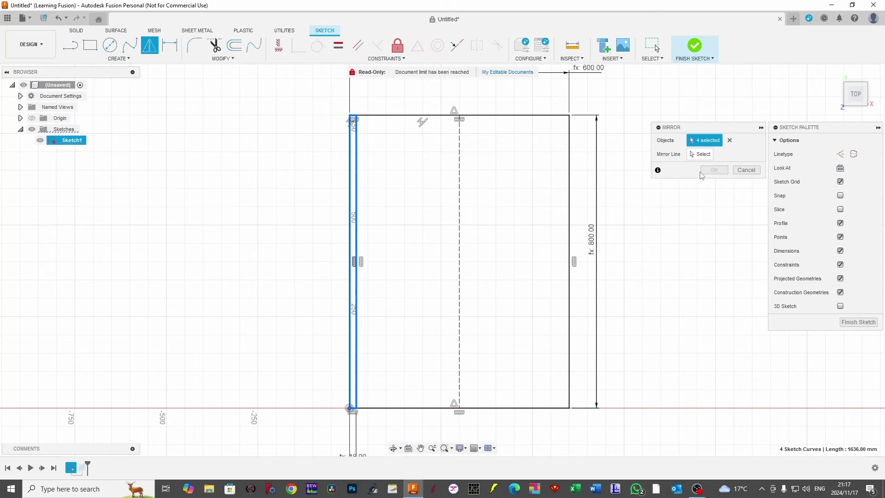
click(703, 154)
click(459, 220)
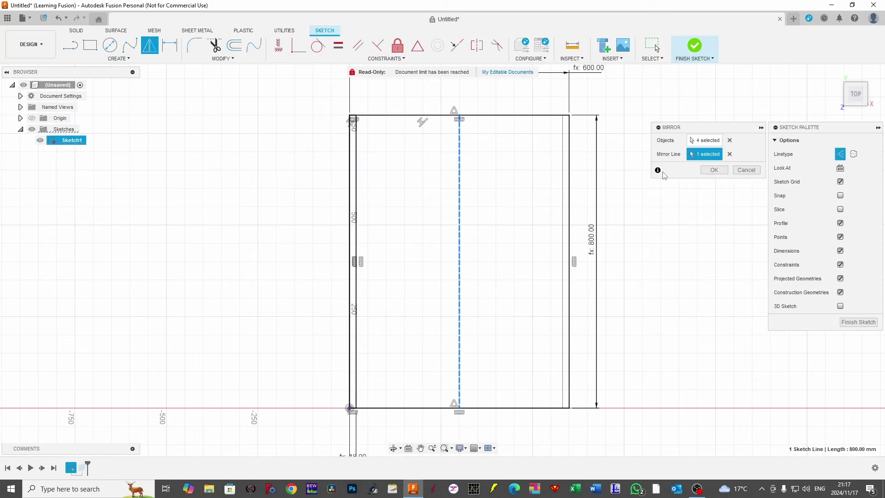
click(714, 170)
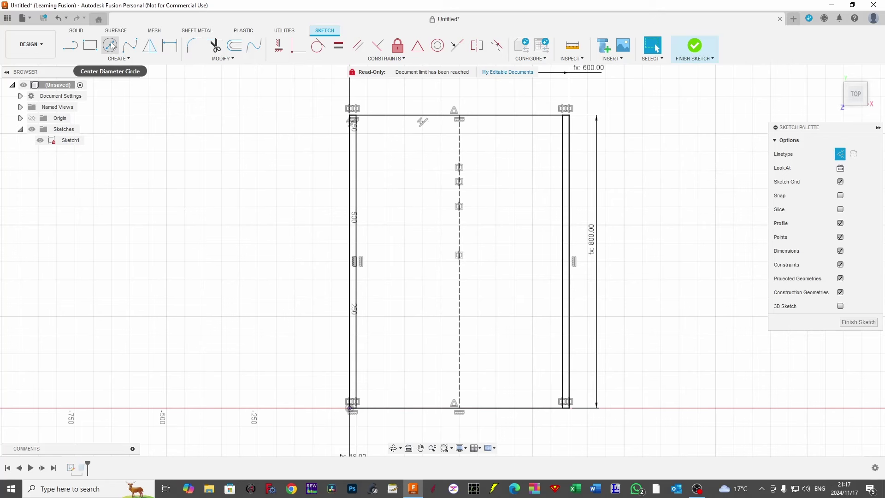
Sketch a rectangle about 550 mm wide and Thickness high from the left strip's inner top corner, and convert its construction lines to normal lines
click(89, 44)
click(354, 122)
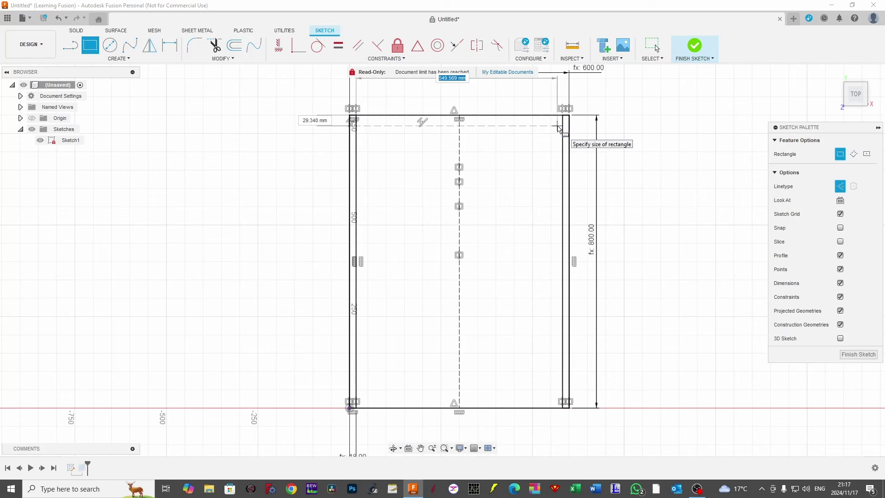
key(Tab)
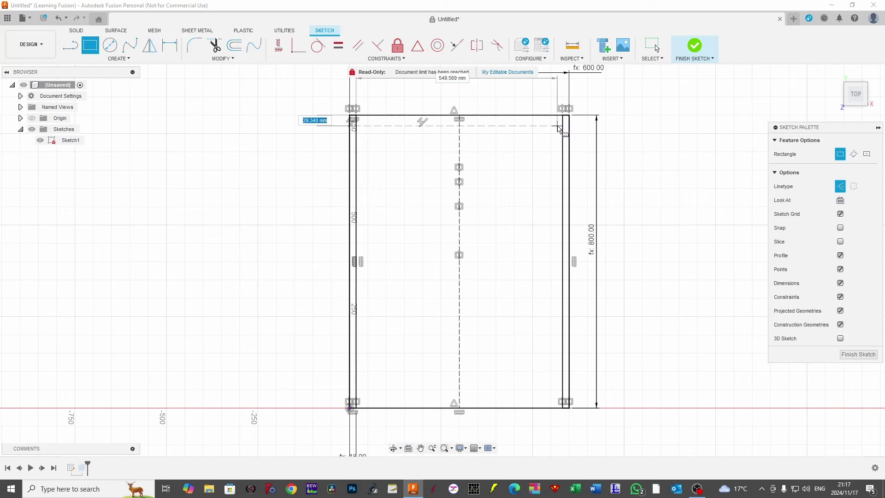
text(thic)
key(Return)
key(Return)
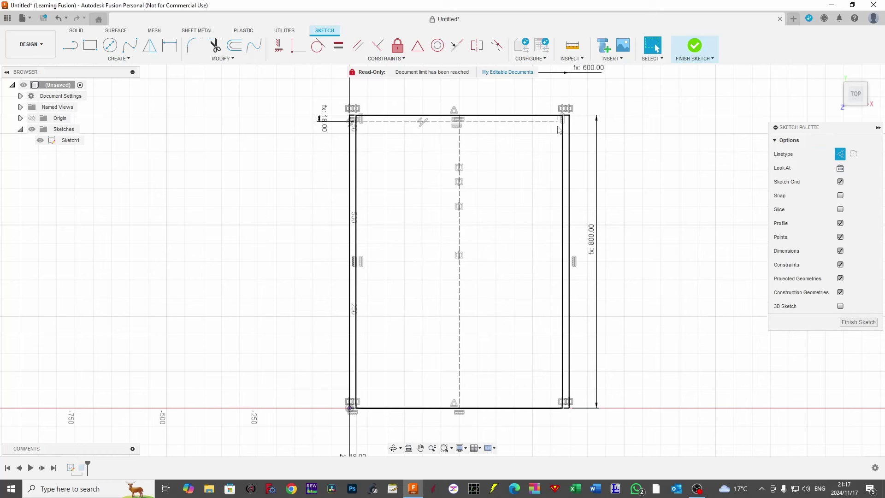
double_click(544, 122)
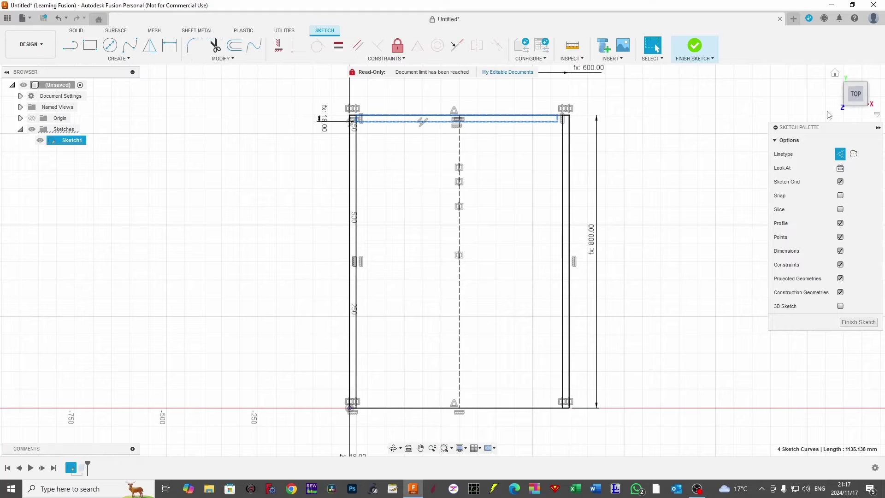
click(839, 153)
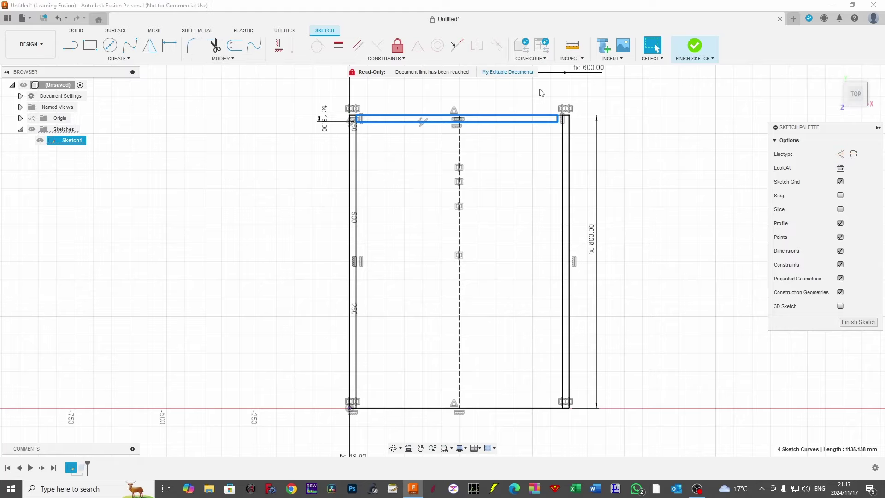
Make the right end of the top horizontal strip collinear with the right strip's inner edge, and finish the sketch
scroll(540, 92, up, 2)
click(260, 110)
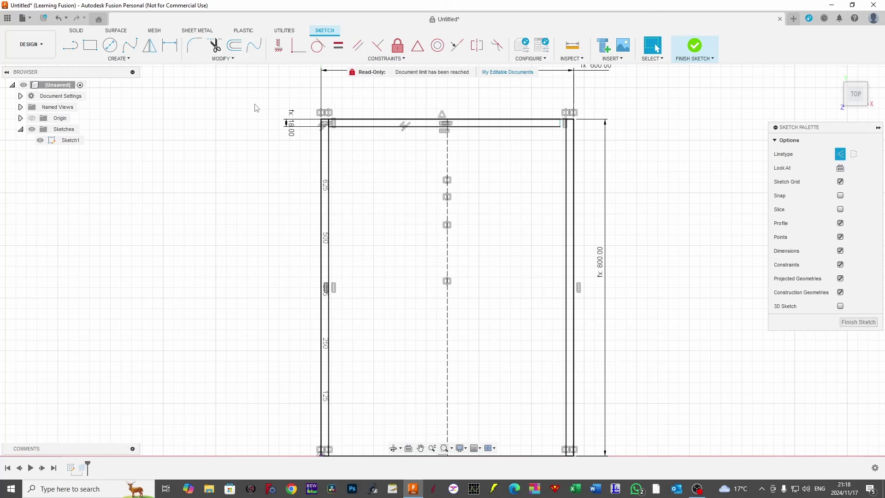
click(456, 45)
scroll(555, 138, up, 2)
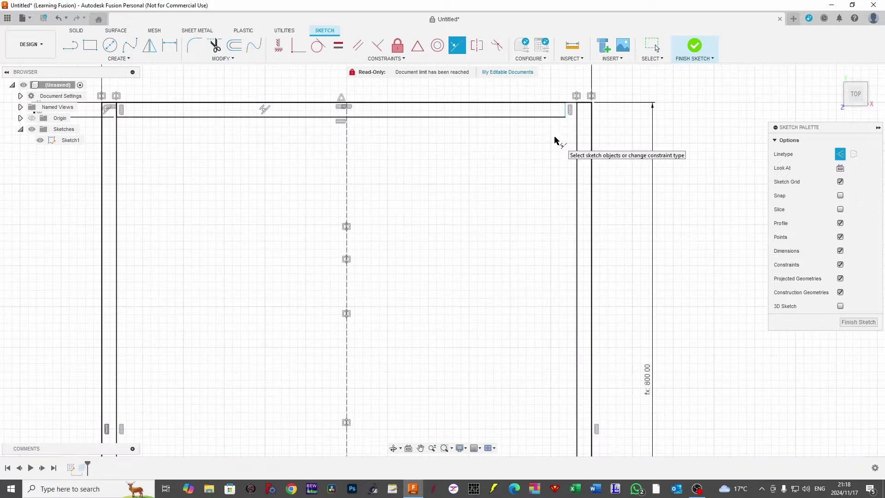
click(577, 117)
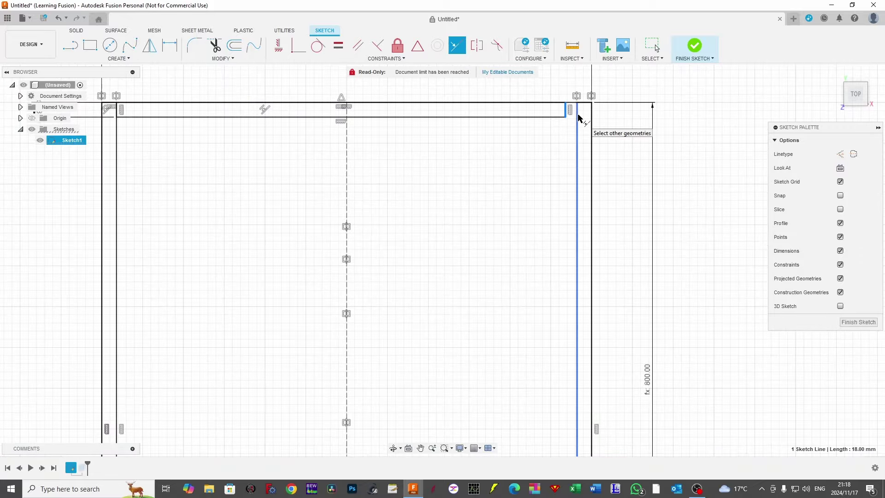
key(x)
scroll(626, 175, down, 5)
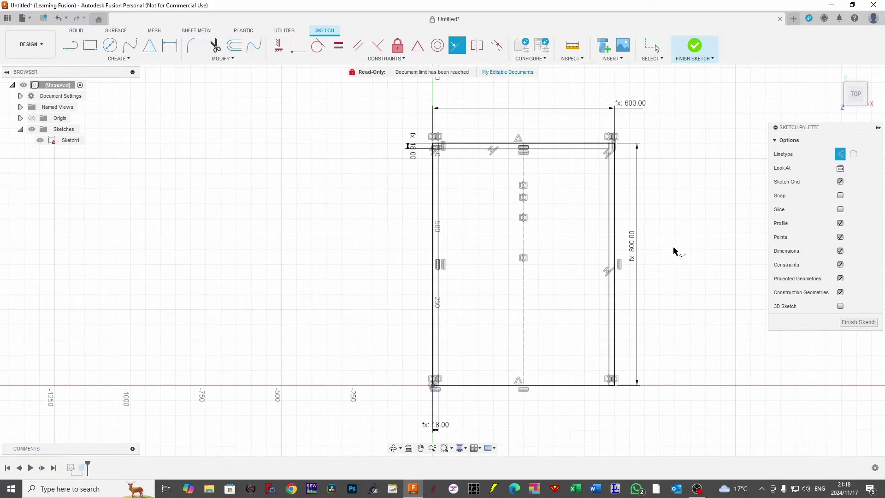
middle_drag(675, 253, 640, 241)
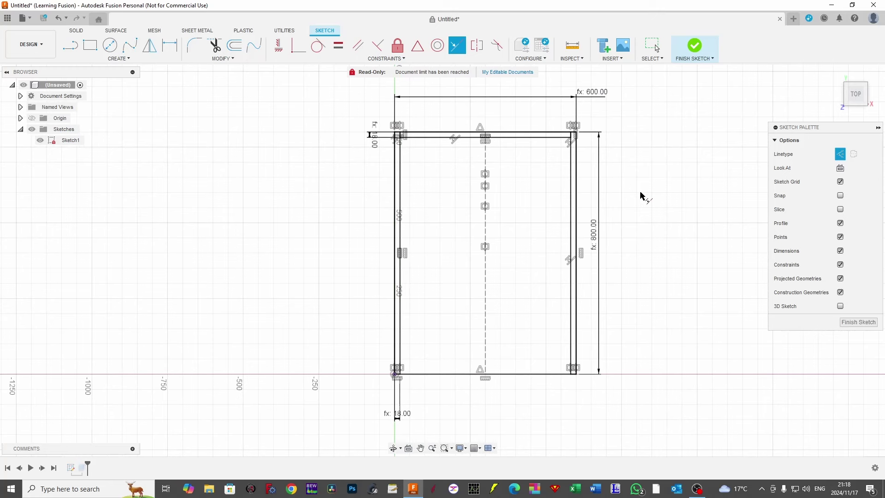
key(Escape)
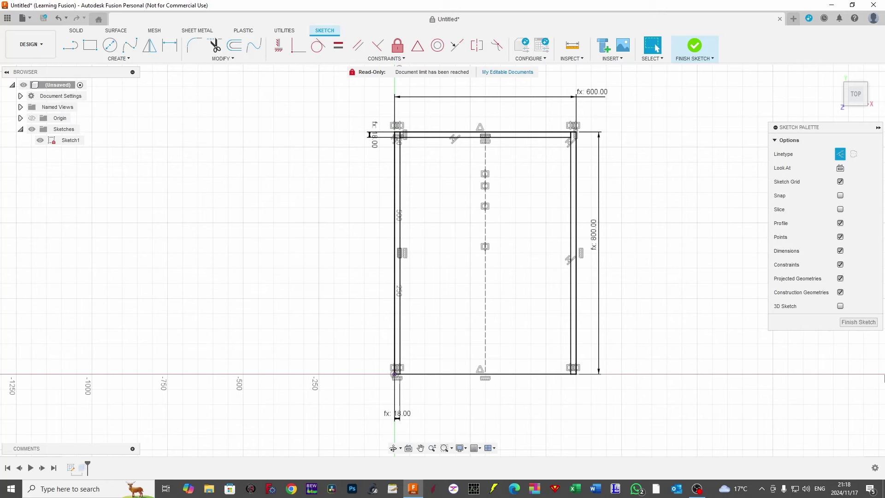
click(850, 323)
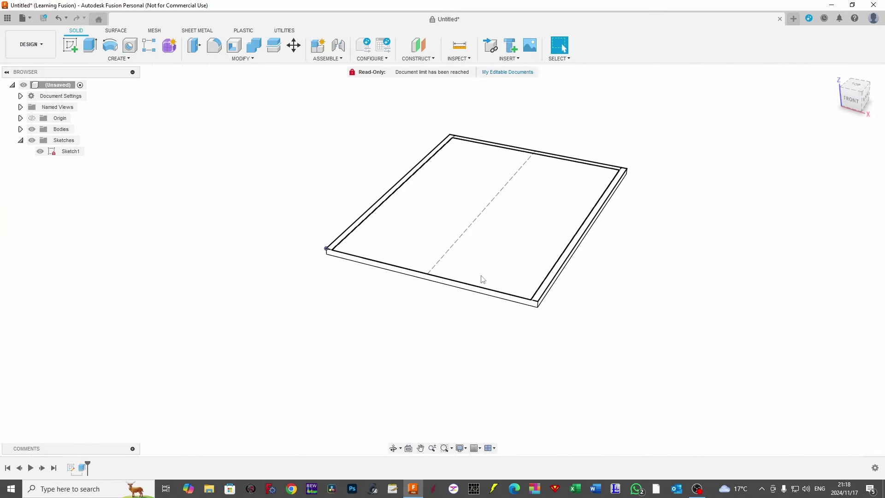
Extrude the left strip profile upward by the Height parameter as a new body
scroll(434, 202, up, 3)
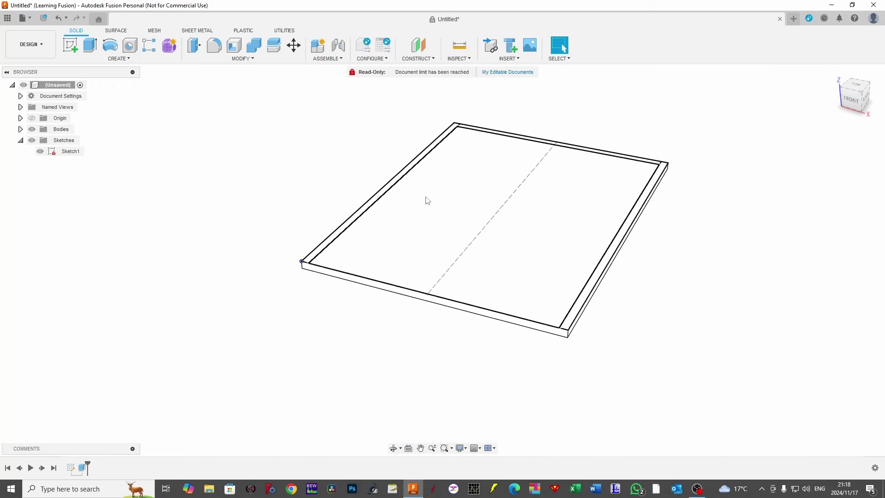
key(e)
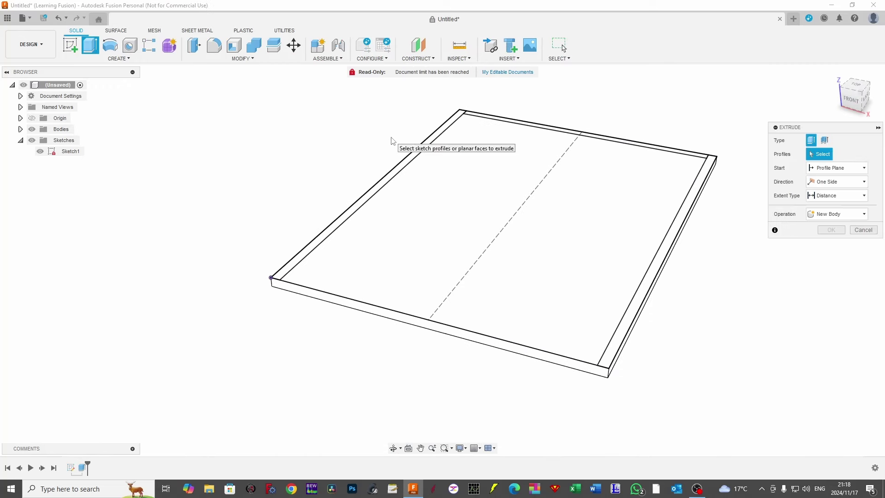
click(408, 162)
scroll(408, 162, down, 3)
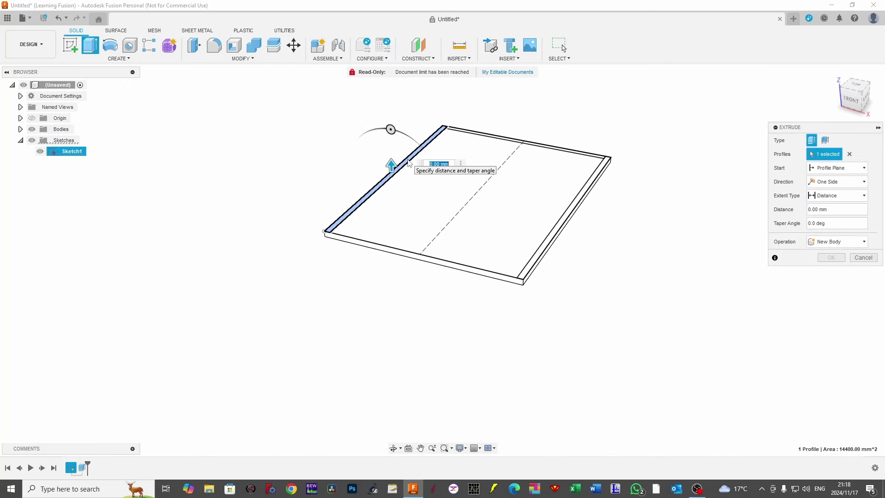
text(hei)
key(Return)
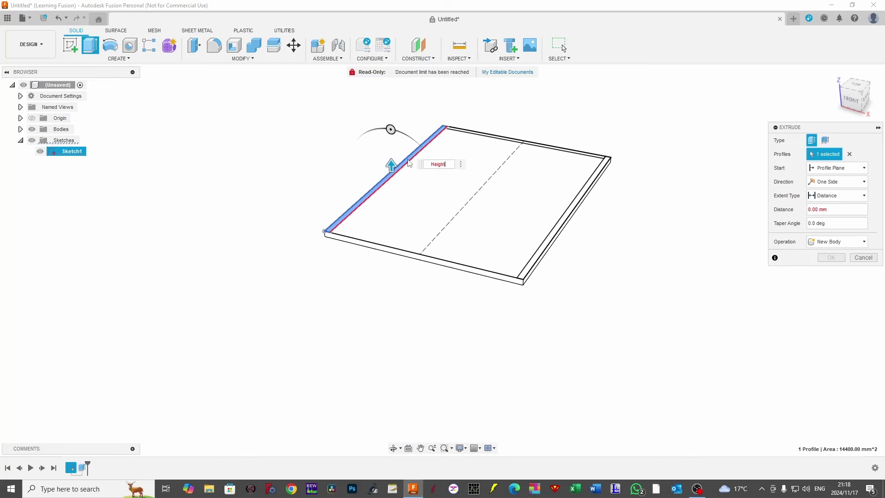
scroll(408, 162, down, 5)
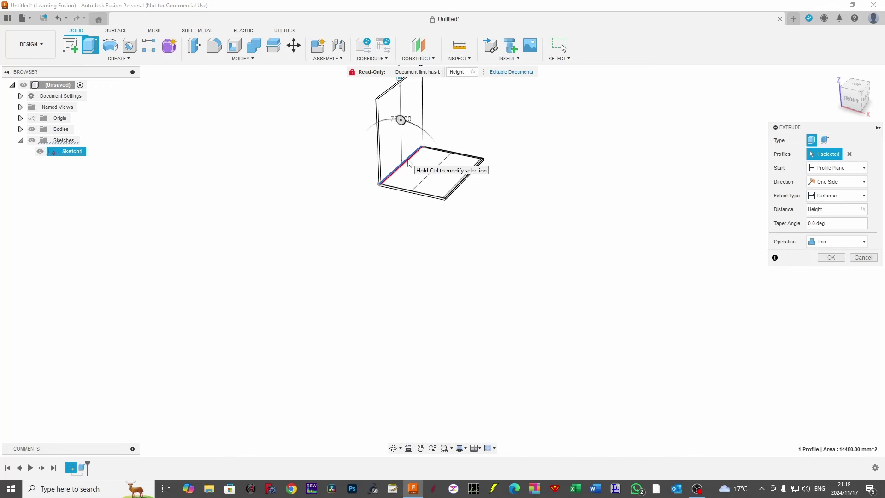
middle_drag(346, 306, 419, 206)
scroll(419, 206, up, 5)
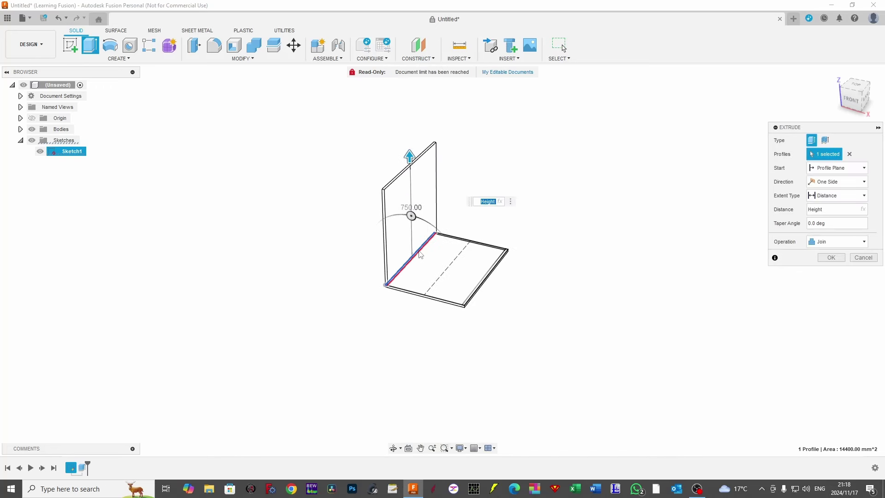
click(846, 244)
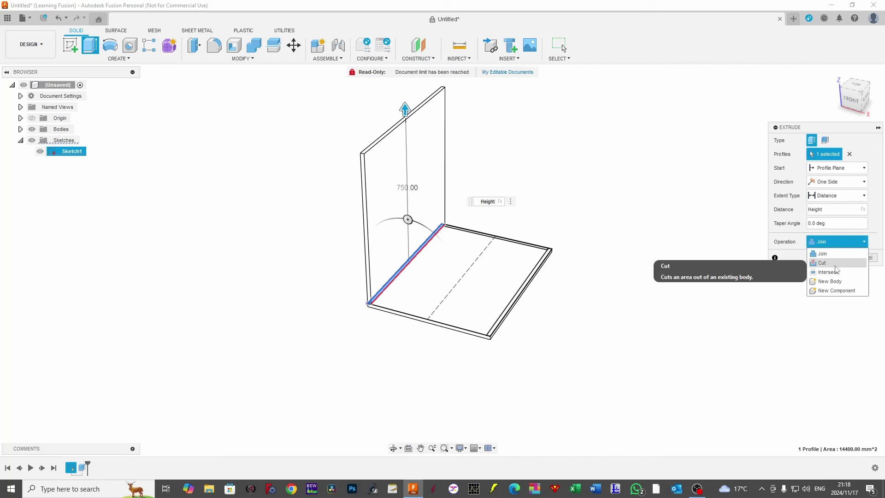
click(838, 281)
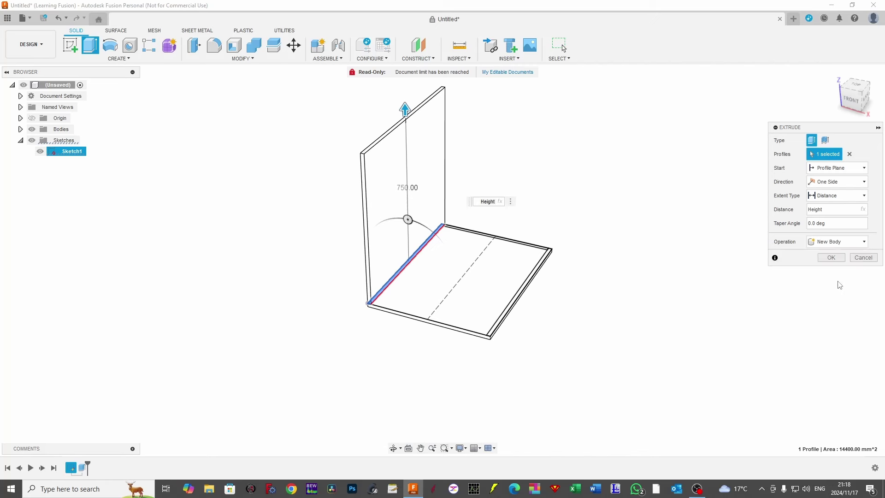
click(837, 257)
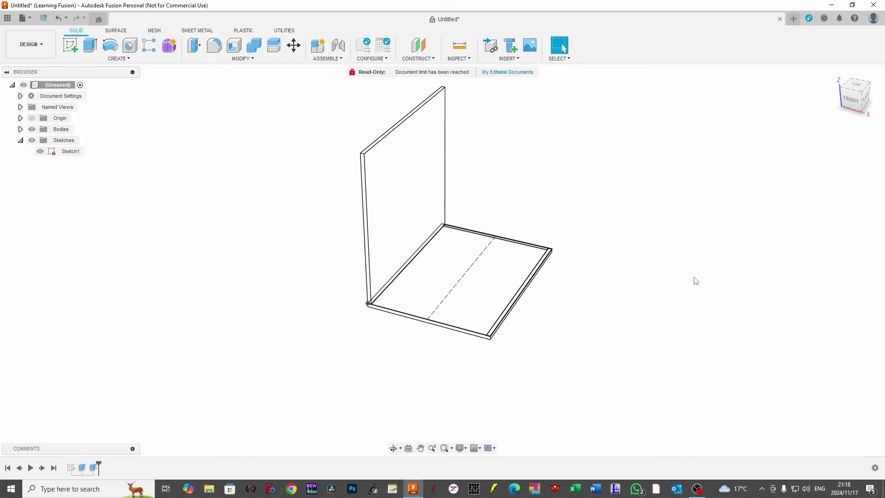
Extrude the strip profile between the two side strips 750 mm upward as a new body for the back panel
middle_drag(694, 279, 695, 253)
shift+middle_drag(636, 289, 594, 331)
scroll(594, 331, up, 2)
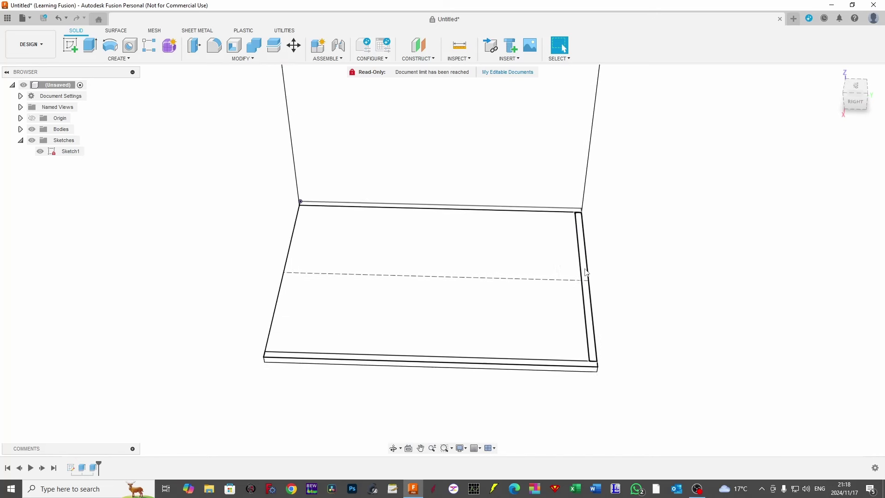
key(e)
click(595, 277)
scroll(612, 249, down, 1)
scroll(612, 249, down, 1)
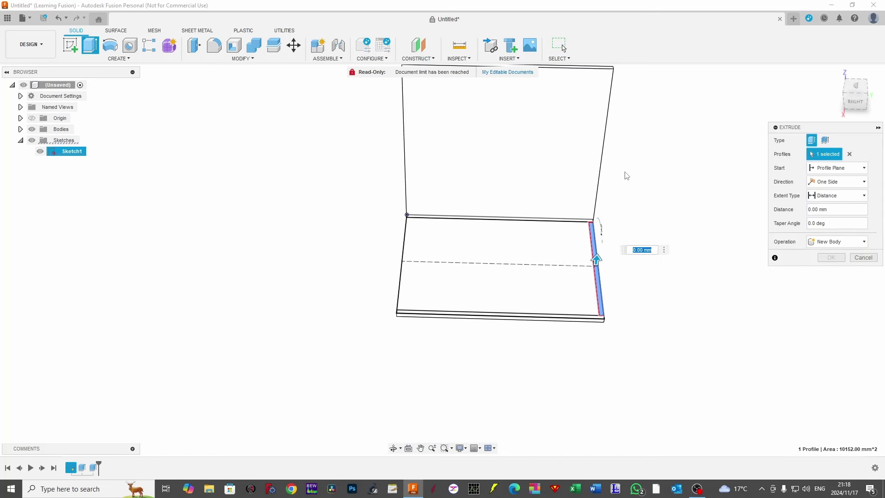
middle_drag(625, 174, 614, 252)
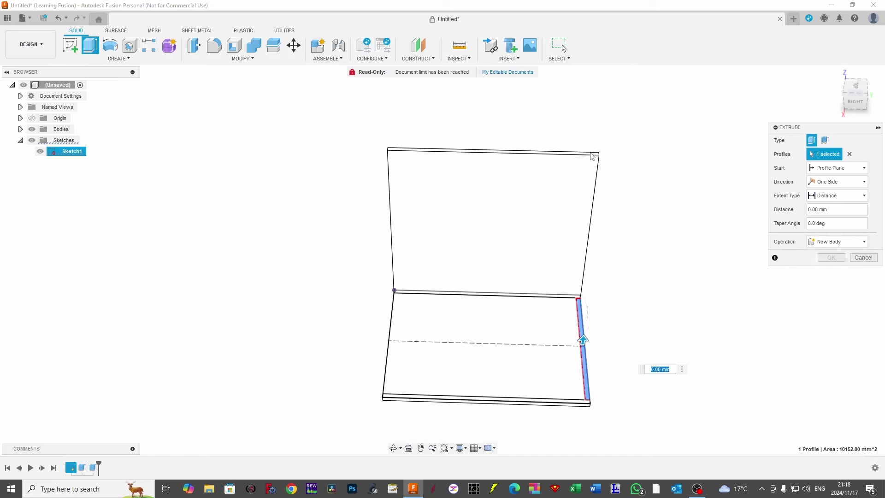
text(750)
key(Tab)
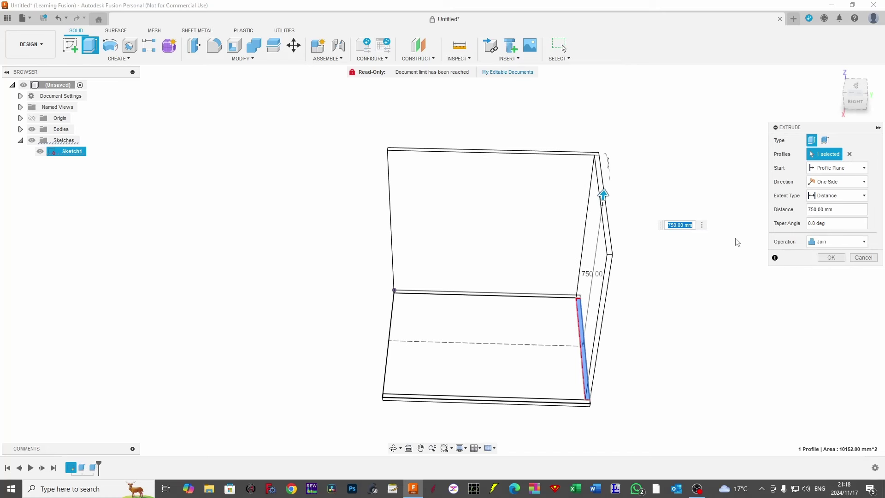
scroll(583, 167, up, 4)
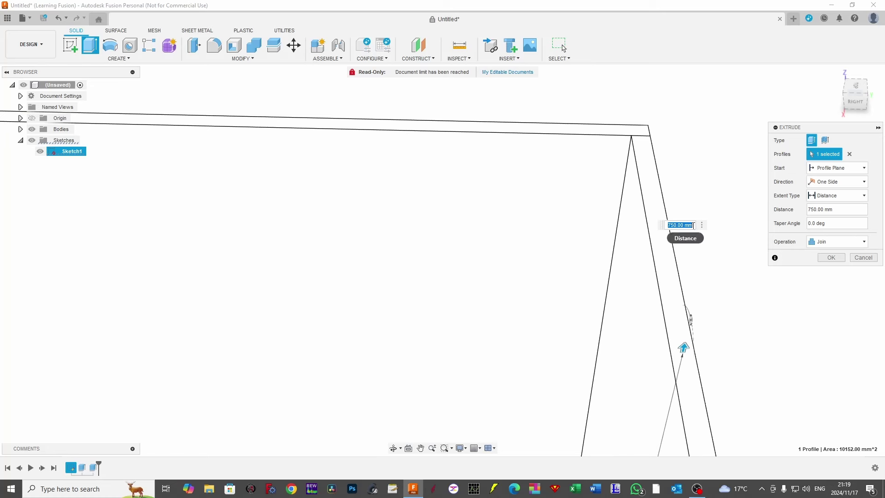
scroll(752, 339, down, 3)
middle_drag(810, 362, 649, 169)
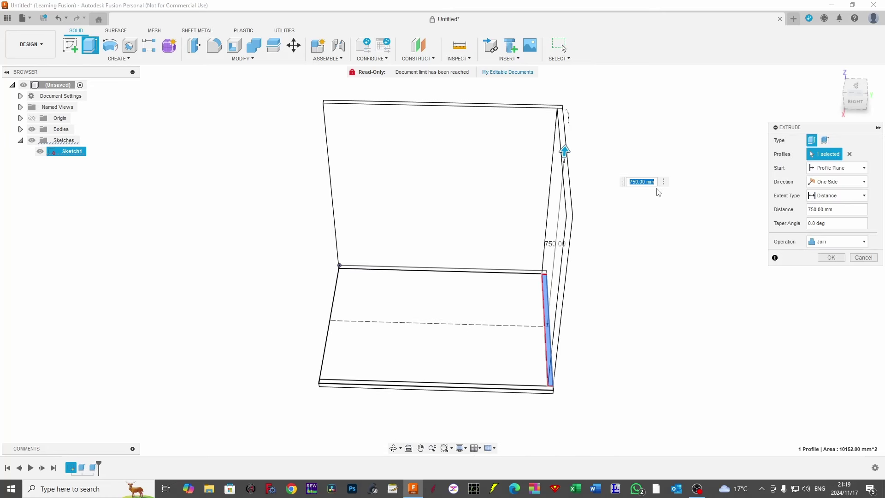
click(845, 249)
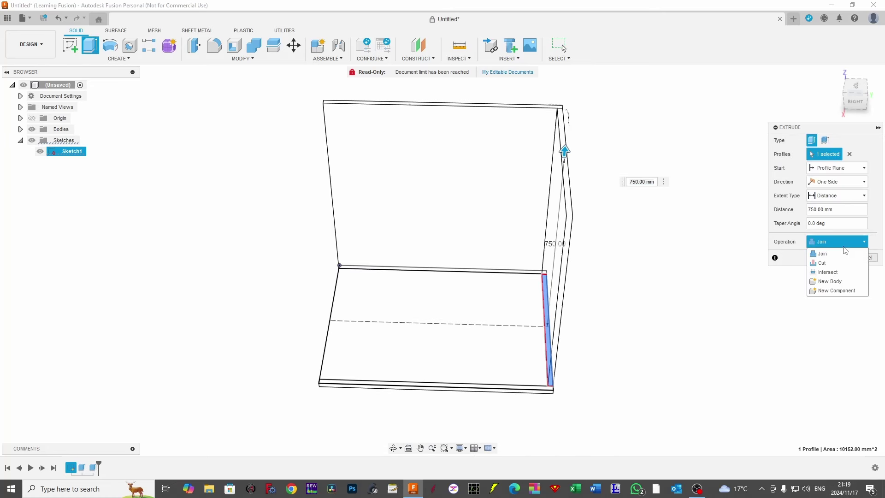
click(830, 281)
click(836, 257)
Start a new sketch on the inner face of the upright left side panel
shift+middle_drag(691, 338, 682, 313)
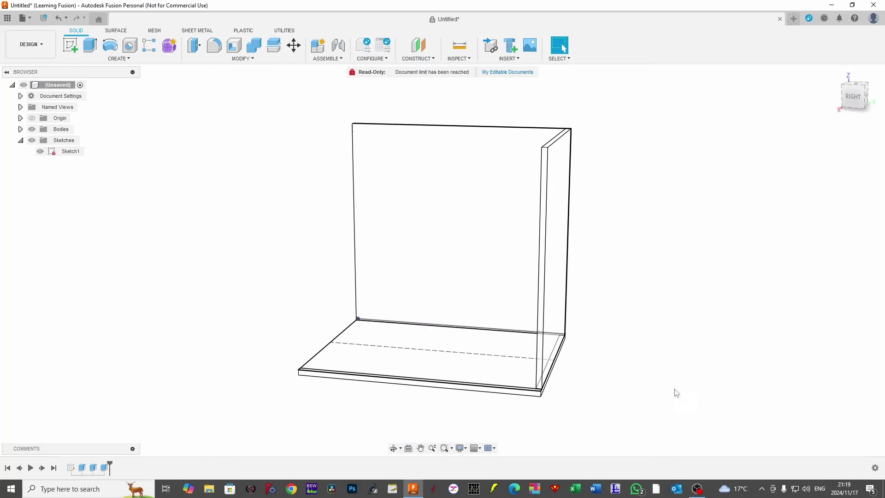
shift+middle_drag(598, 413, 606, 419)
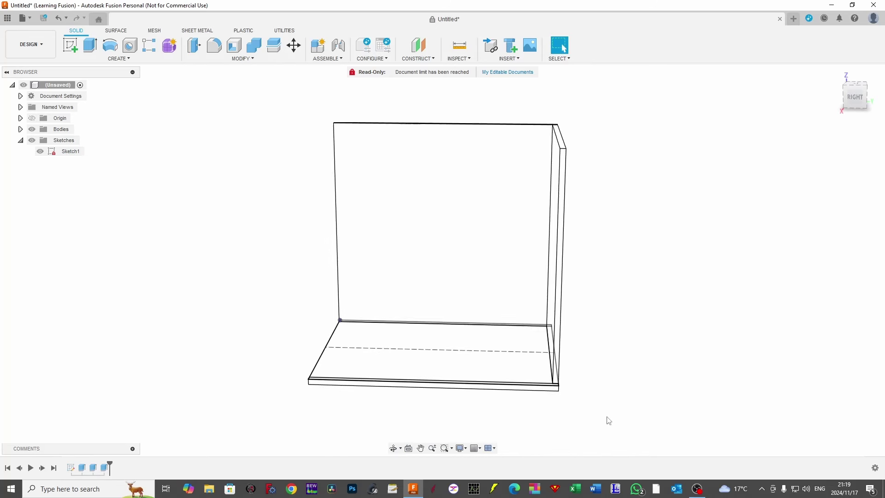
click(480, 262)
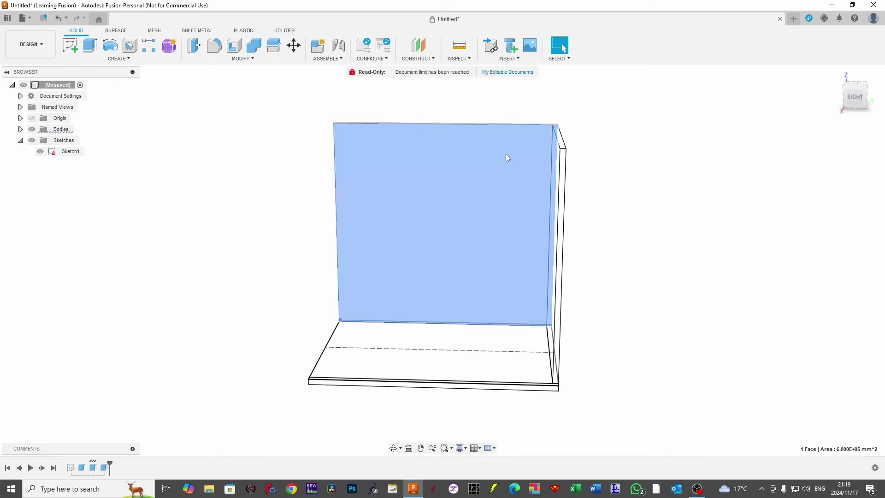
shift+middle_drag(622, 201, 644, 209)
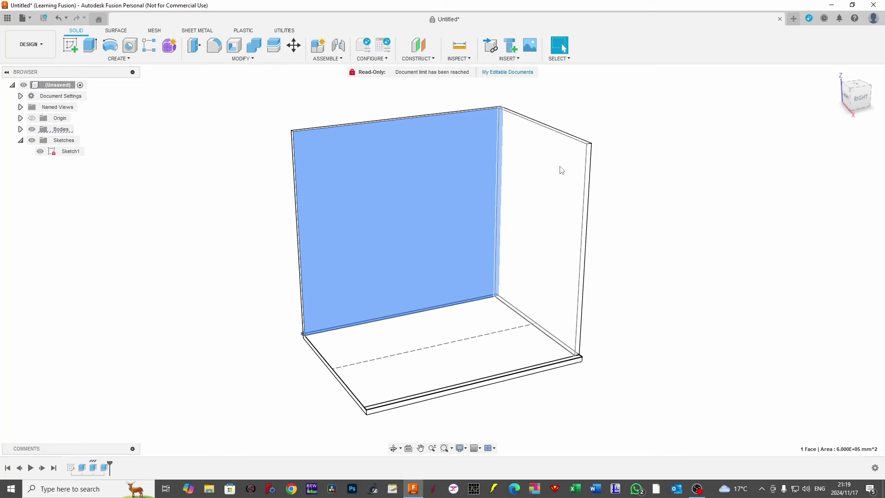
click(70, 45)
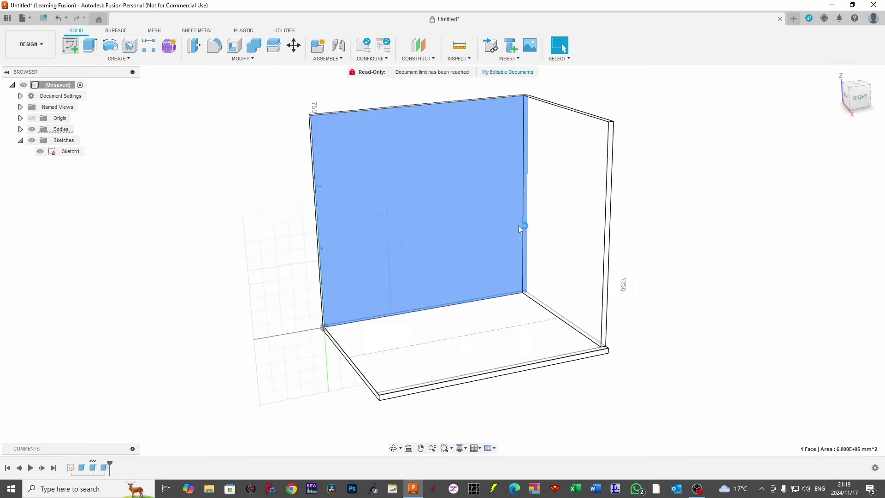
middle_drag(757, 95, 652, 237)
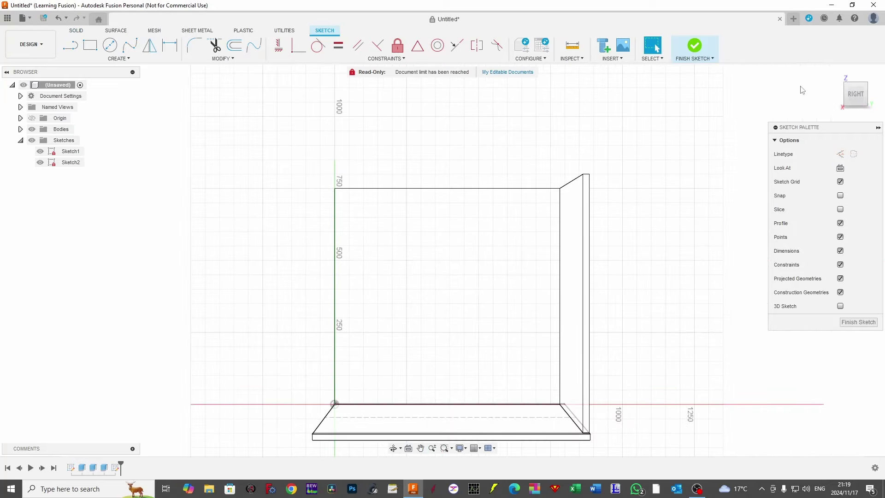
Sketch a vertical rectangle Thickness wide and about 634 mm long down from the side panel's top corner at the back panel
click(88, 47)
shift+middle_drag(529, 119, 564, 197)
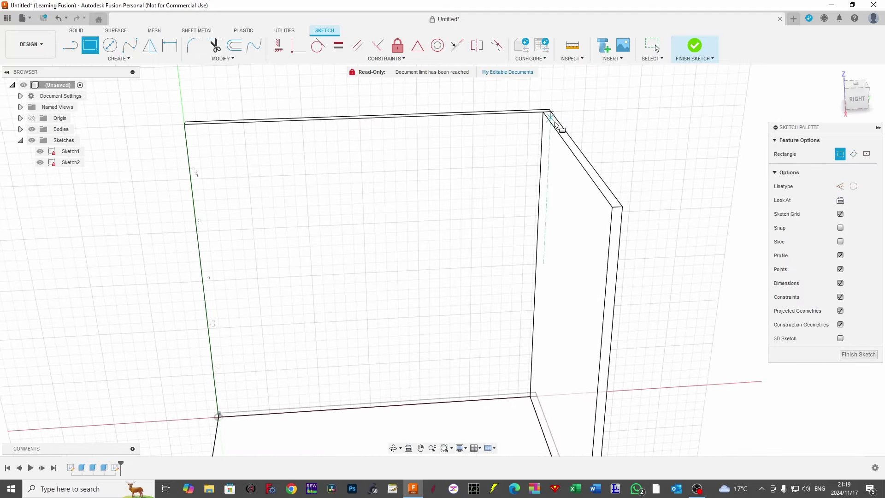
click(550, 112)
mouse_move(555, 375)
middle_down()
mouse_move(530, 277)
mouse_move(528, 286)
middle_up()
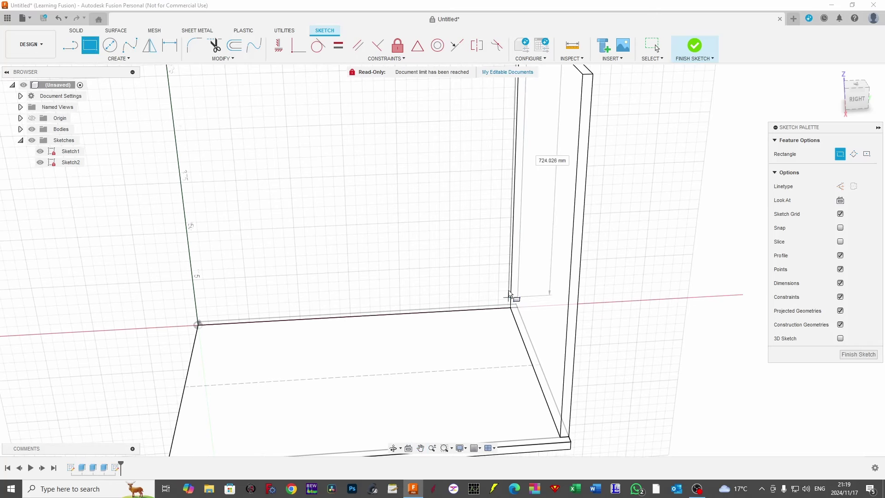
scroll(507, 269, down, 3)
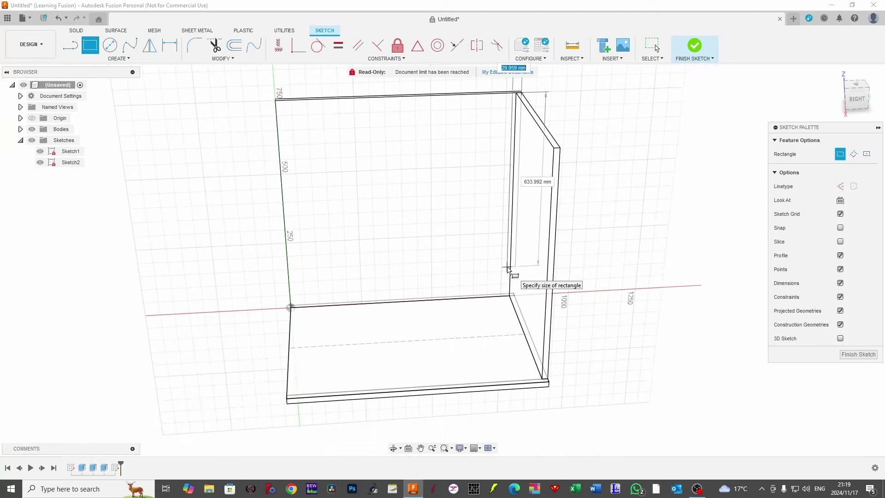
key(Tab)
key(Tab)
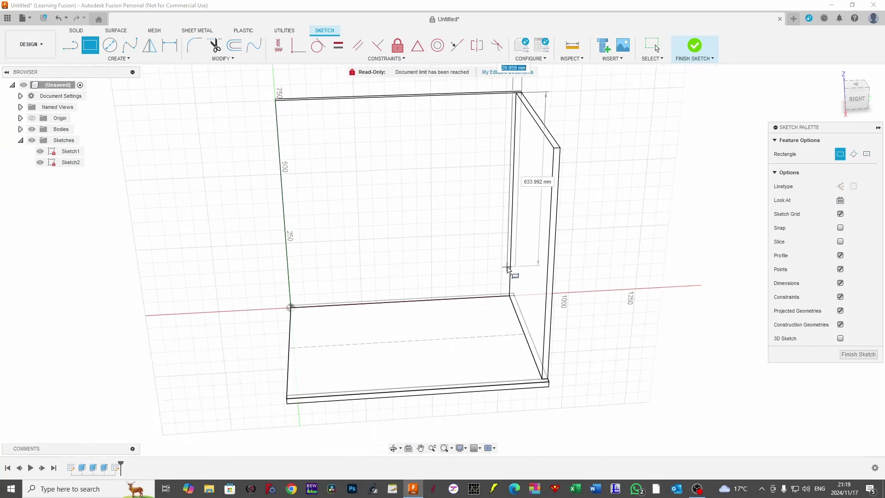
text(thi)
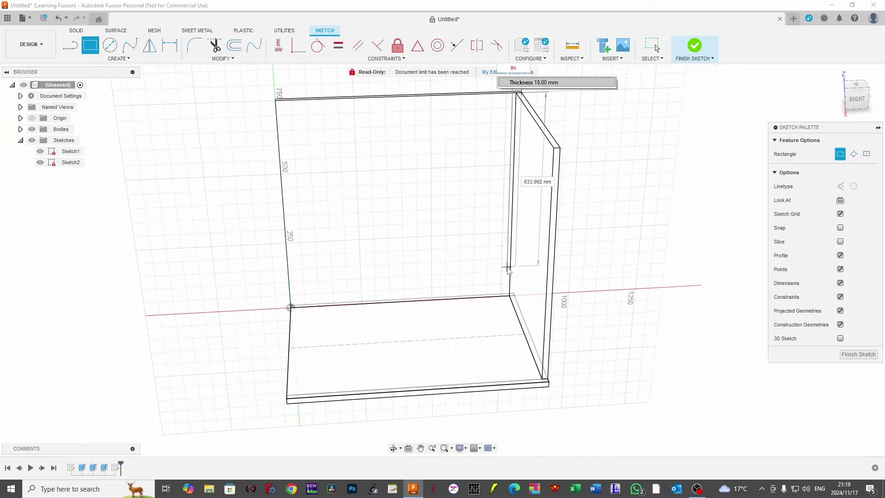
key(Return)
key(Return)
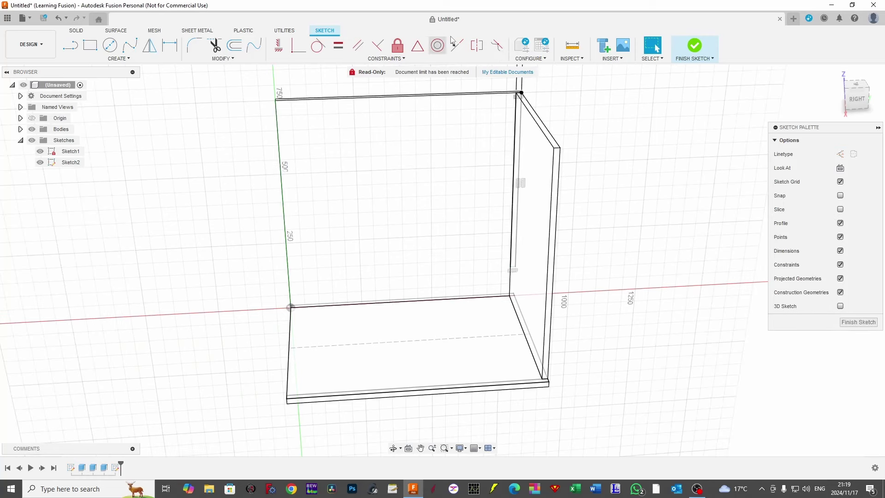
Make the lower end of the vertical strip at the back panel collinear with the side panel's bottom edge
click(456, 46)
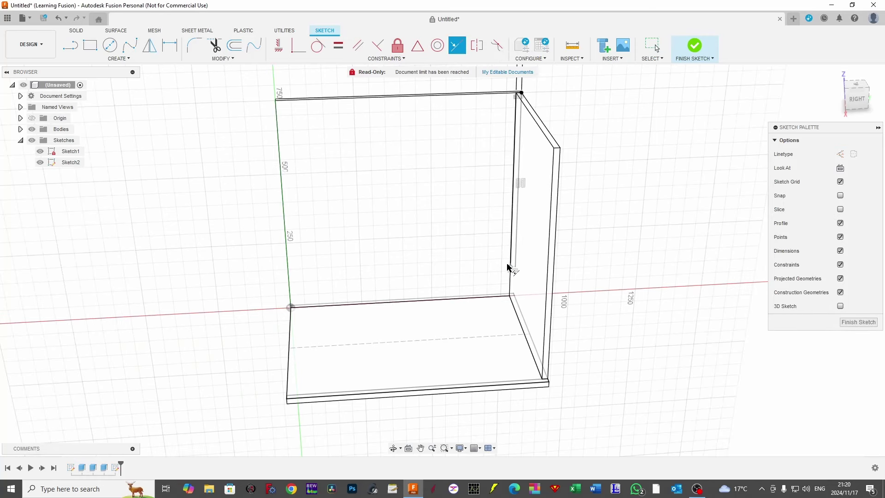
scroll(507, 267, up, 5)
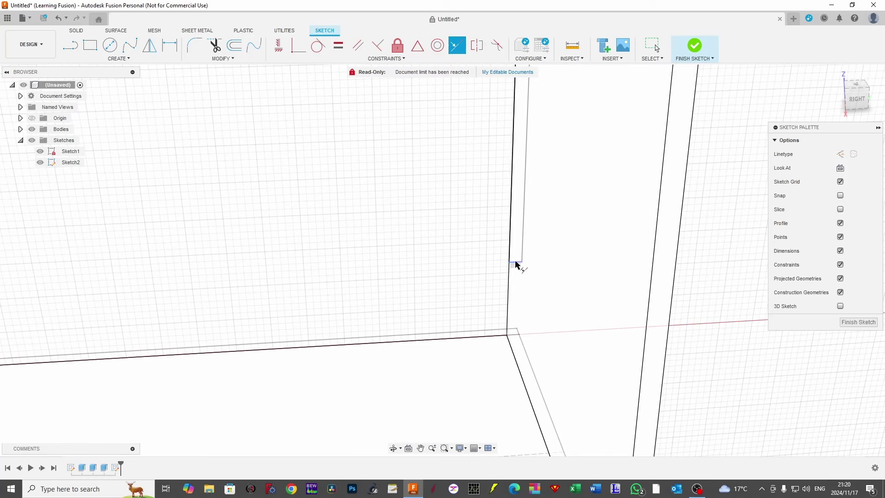
click(516, 262)
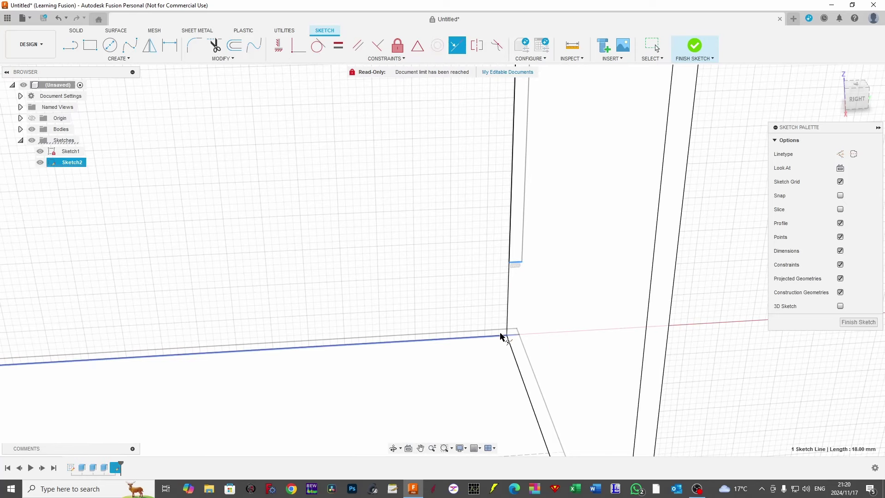
key(Escape)
scroll(545, 340, down, 4)
scroll(581, 319, down, 3)
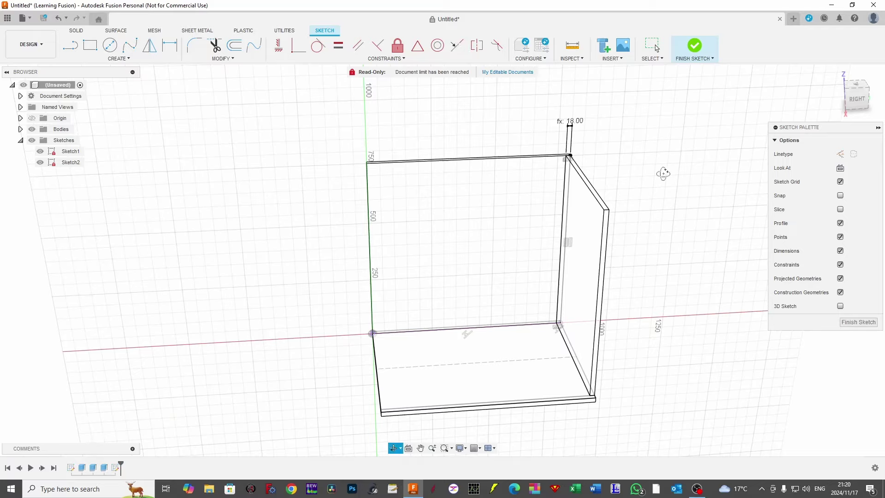
Sketch a horizontal rectangle from the side panel's front edge above the base, Portlength long and Thickness high
mouse_move(663, 174)
shift+middle_down()
mouse_move(628, 162)
mouse_move(663, 180)
shift+middle_up()
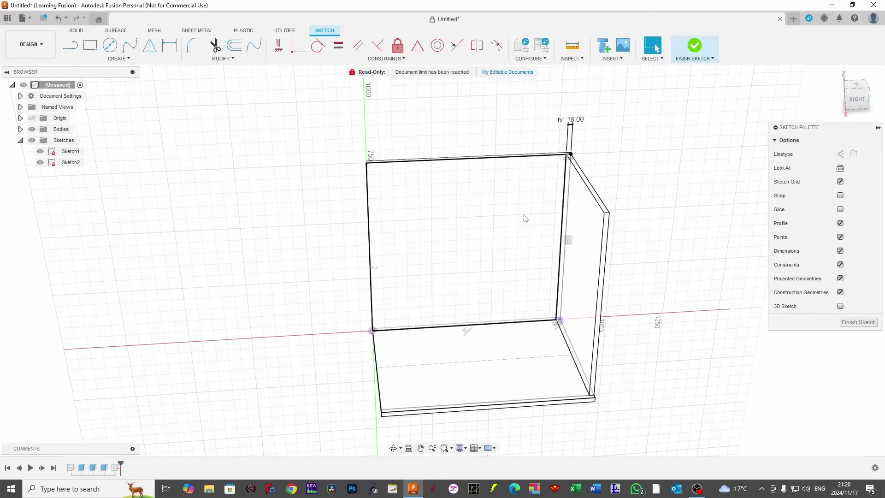
shift+middle_drag(525, 218, 525, 227)
shift+middle_drag(655, 274, 645, 262)
click(89, 44)
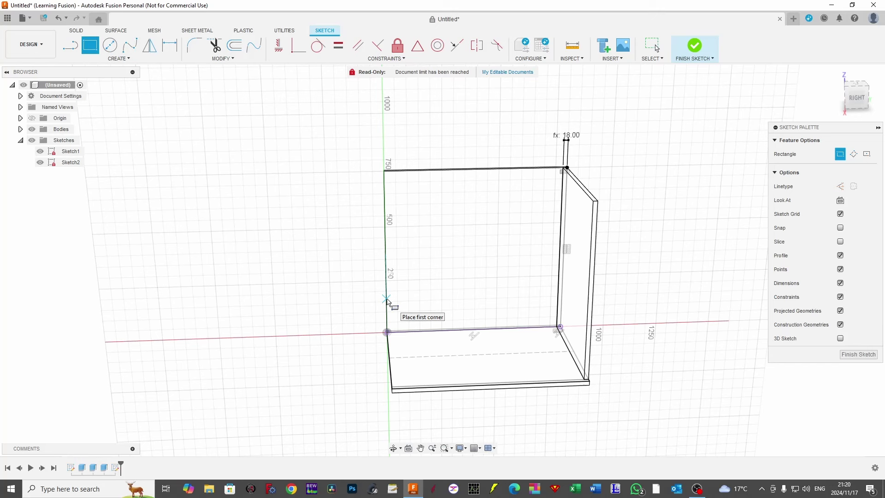
click(387, 299)
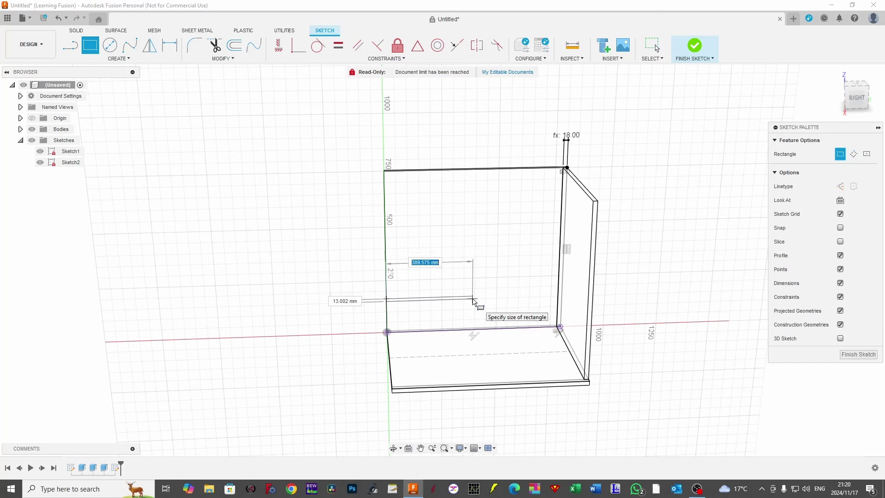
key(Tab)
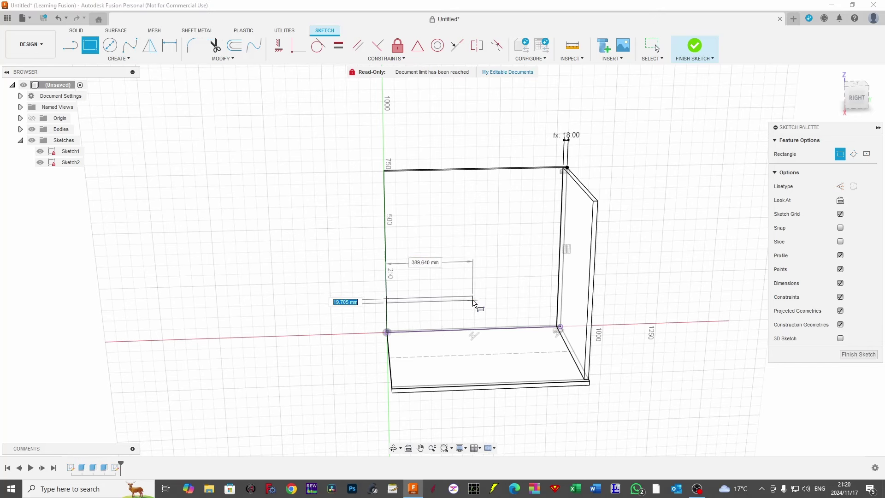
text(Thickness)
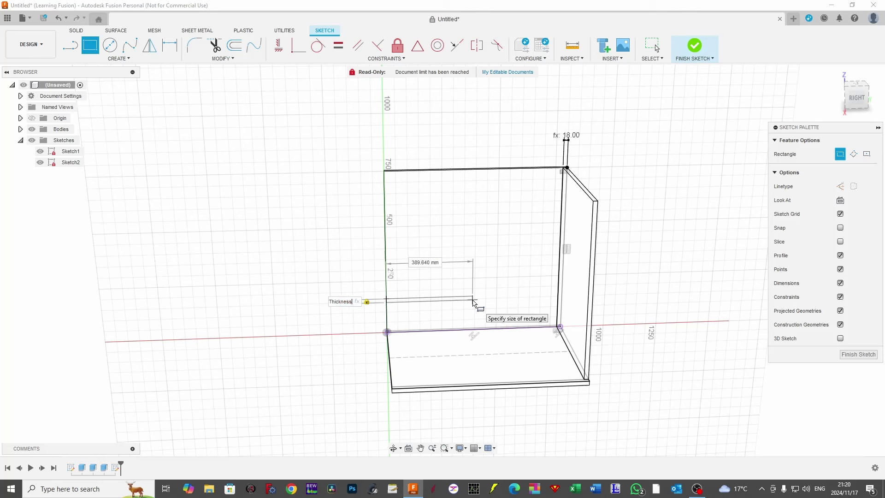
key(Tab)
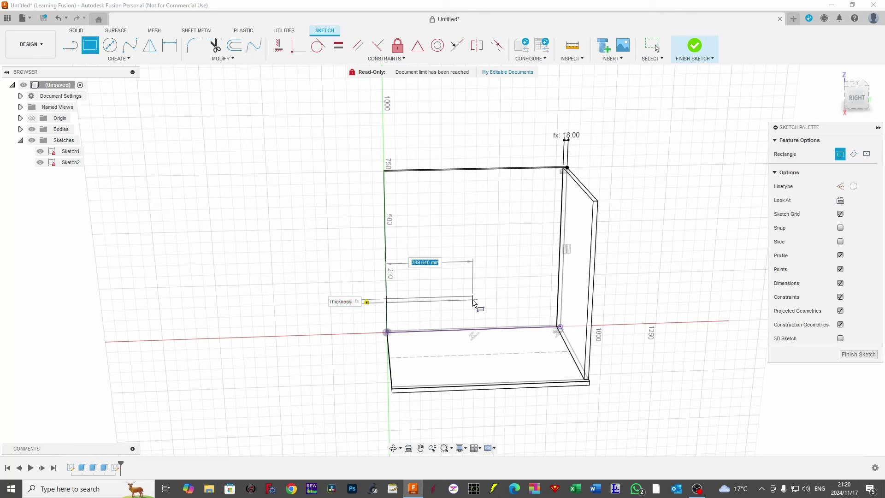
text(por)
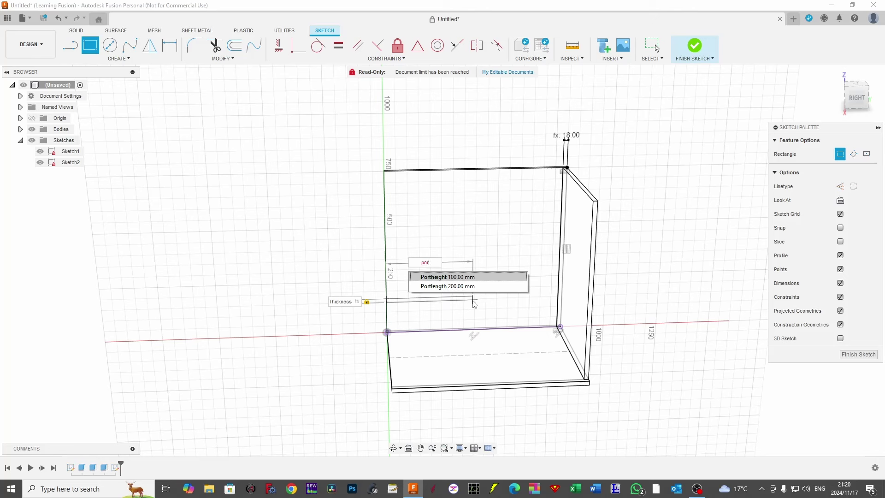
key(Down)
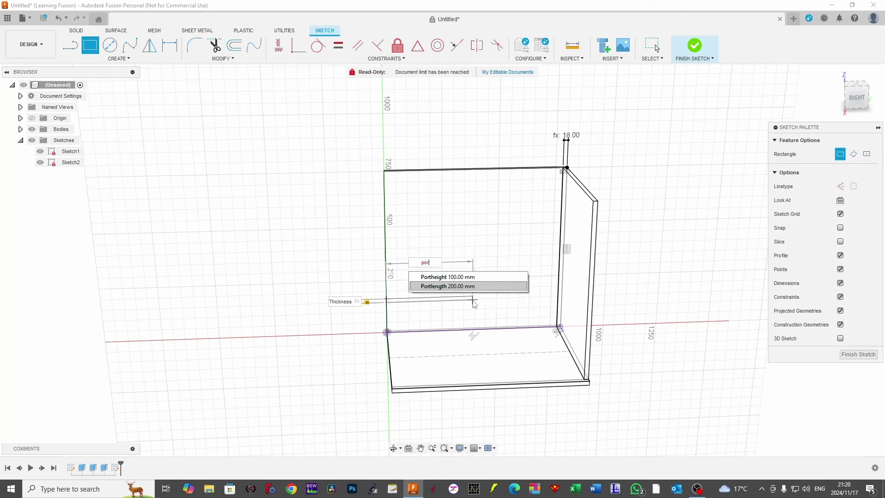
key(Return)
key(Tab)
key(Return)
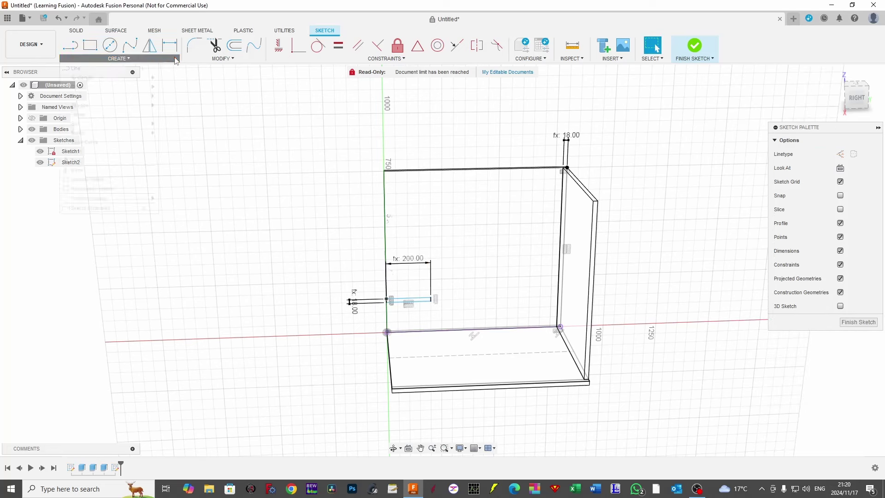
Dimension the gap between the horizontal port strip's lower edge and the side panel's bottom edge as Portheight
click(118, 58)
click(170, 45)
scroll(468, 377, up, 3)
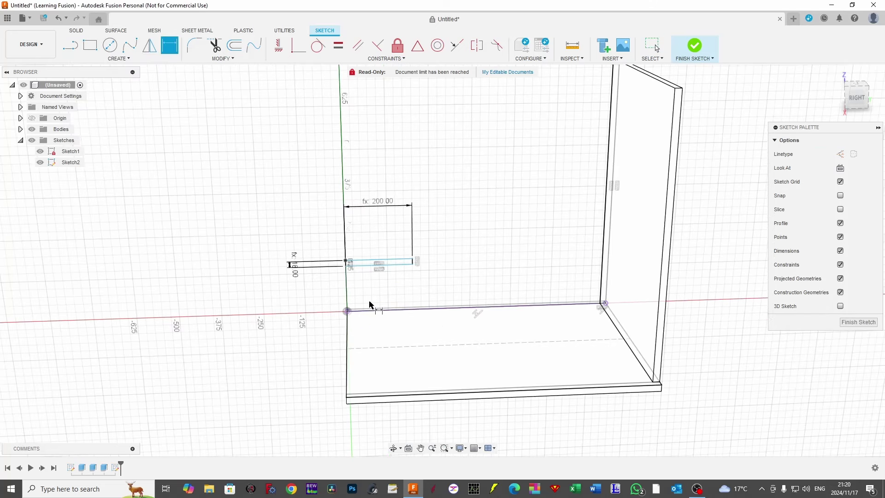
click(392, 264)
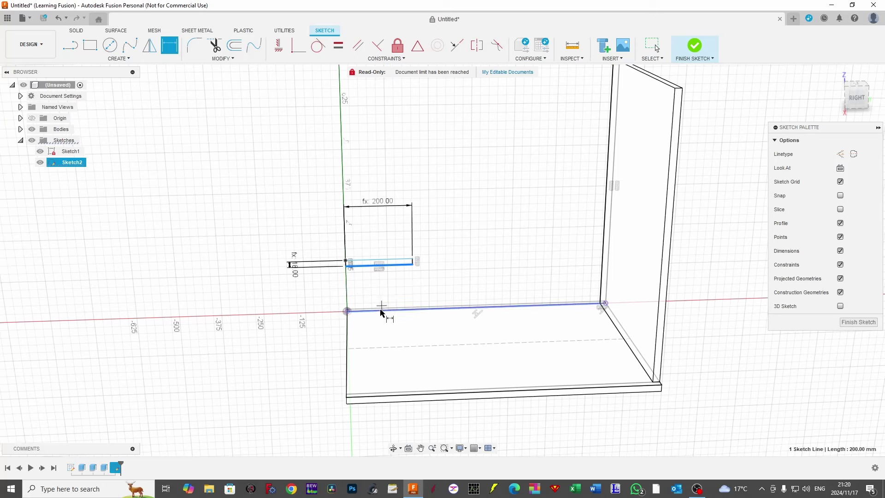
click(377, 309)
click(307, 295)
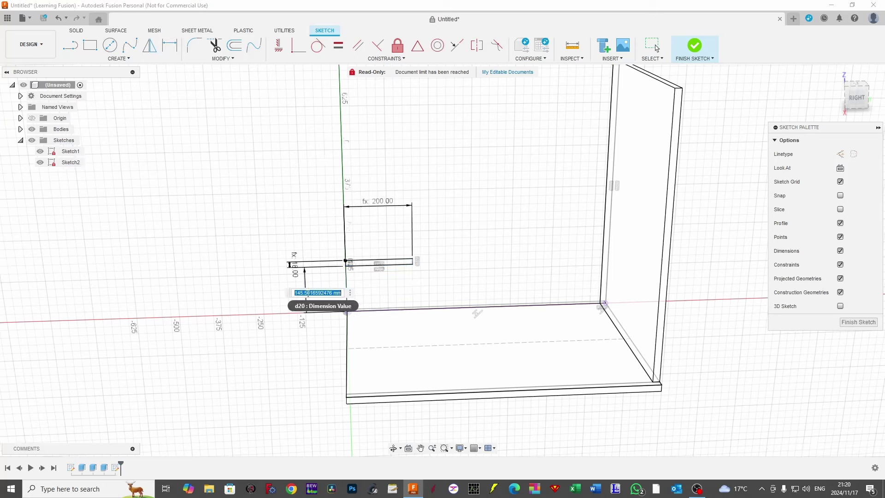
text(footheight)
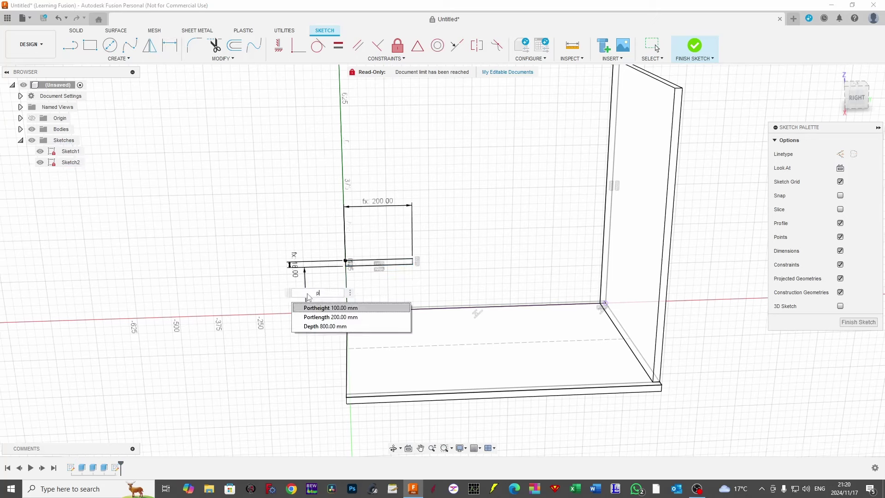
key(Return)
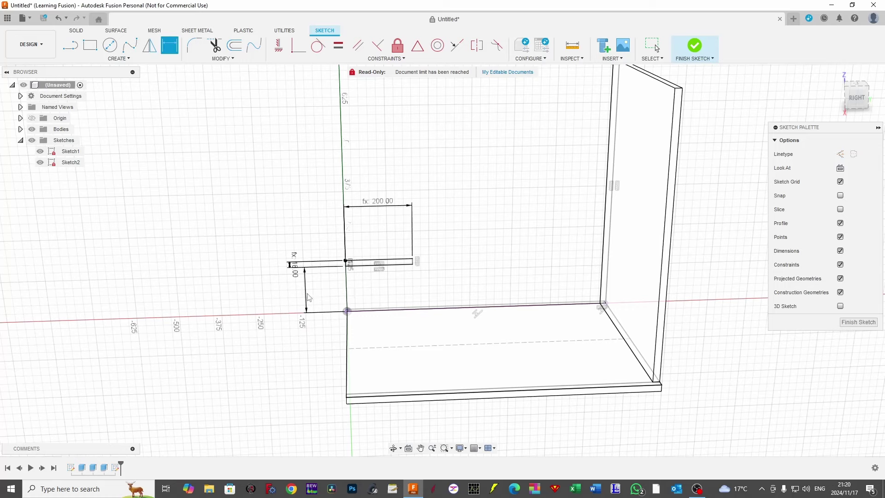
scroll(312, 295, down, 3)
key(Escape)
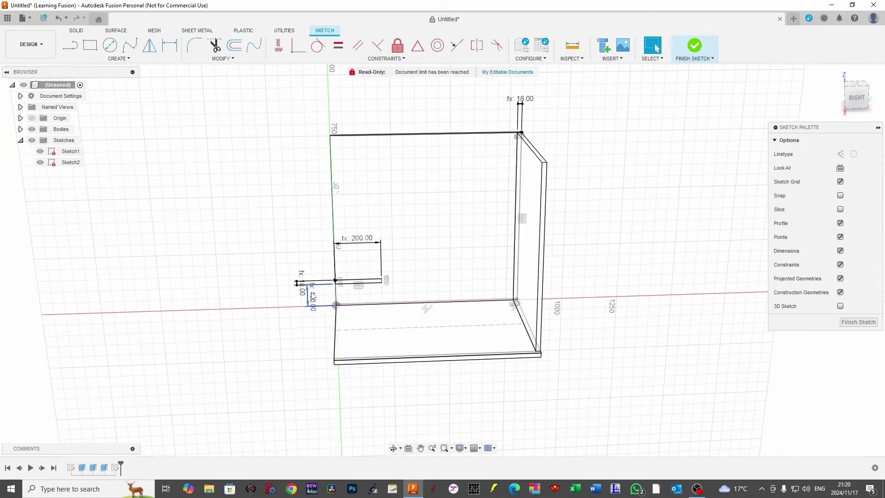
Sketch a vertical rectangle Thickness wide and about 502 mm long up from the port strip's top edge
click(89, 47)
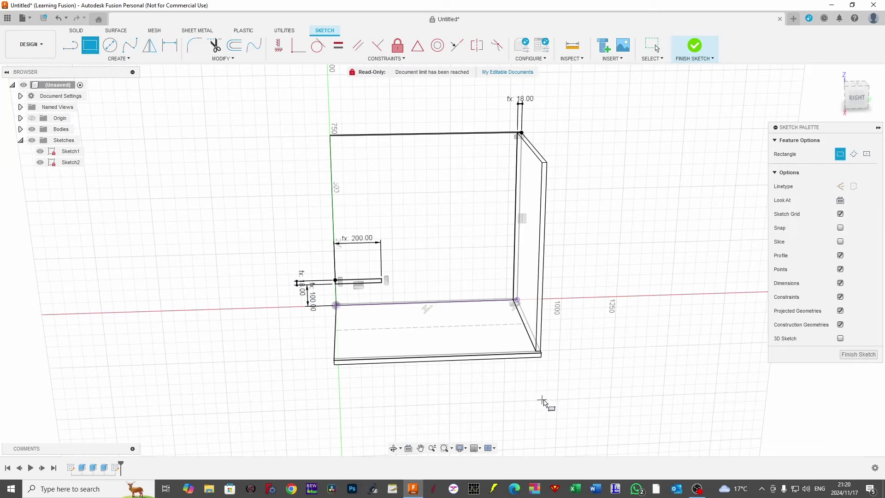
scroll(368, 299, up, 1)
scroll(368, 298, up, 2)
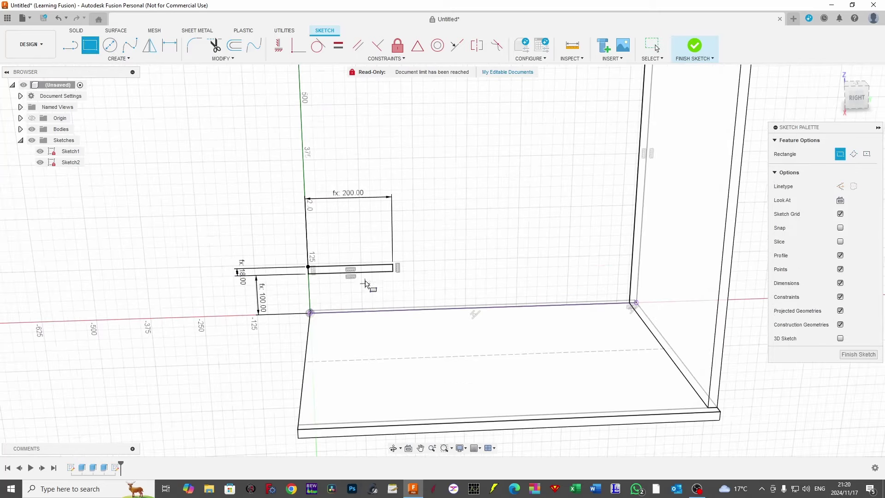
click(366, 302)
scroll(366, 297, down, 2)
middle_drag(385, 120, 381, 296)
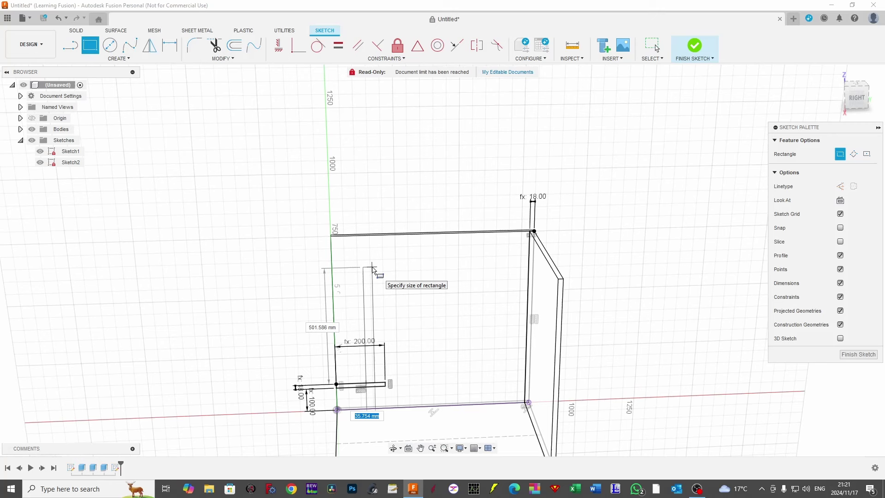
text(thick)
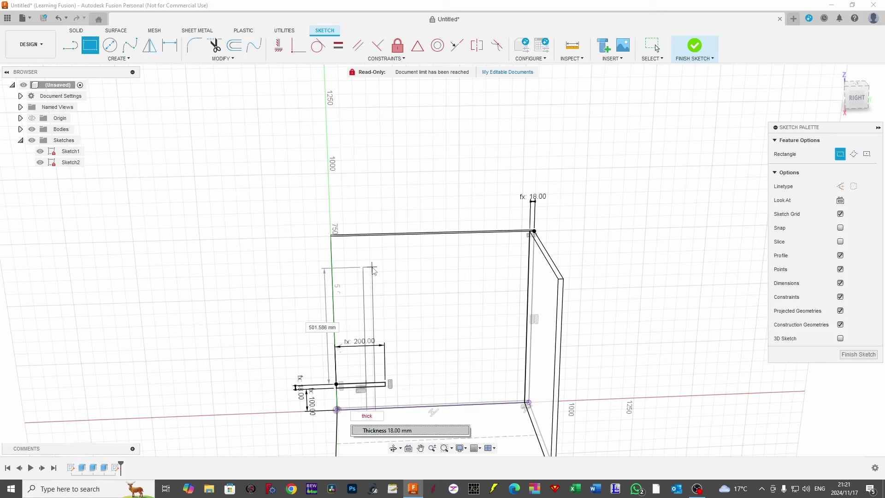
key(Return)
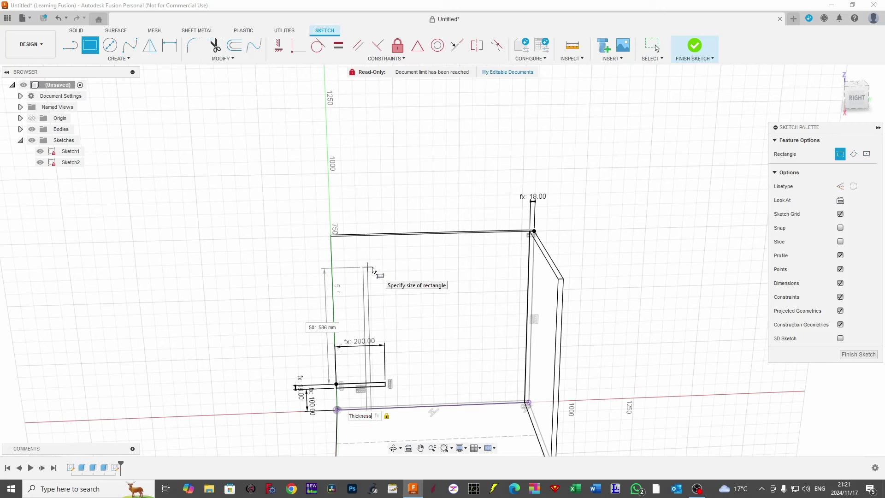
click(372, 270)
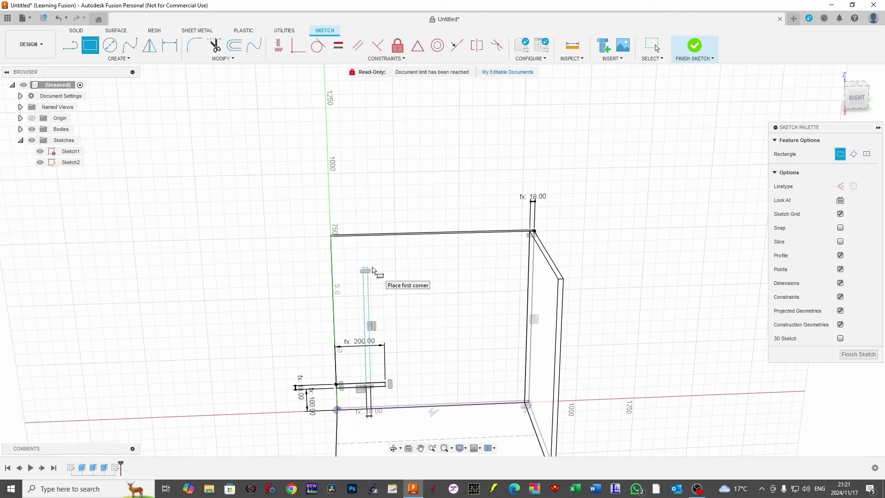
key(Escape)
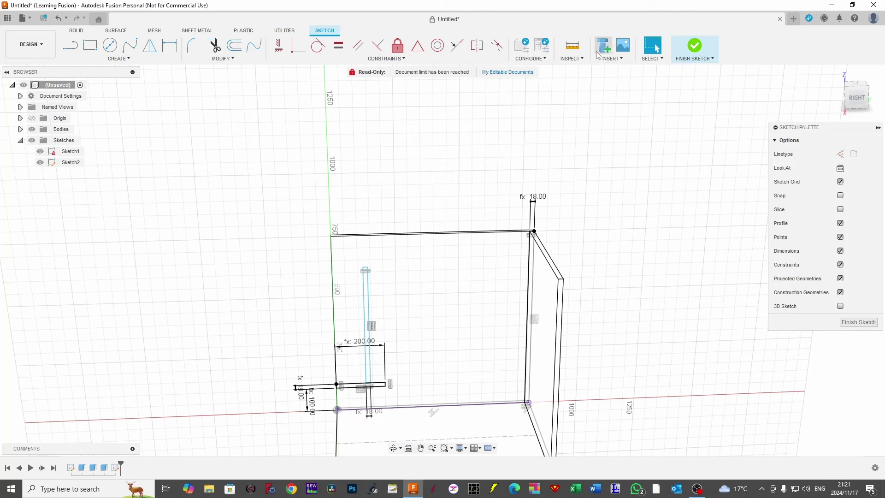
Make the upper end of the vertical strip above the port collinear with the side panel's top edge
click(457, 46)
scroll(371, 287, up, 2)
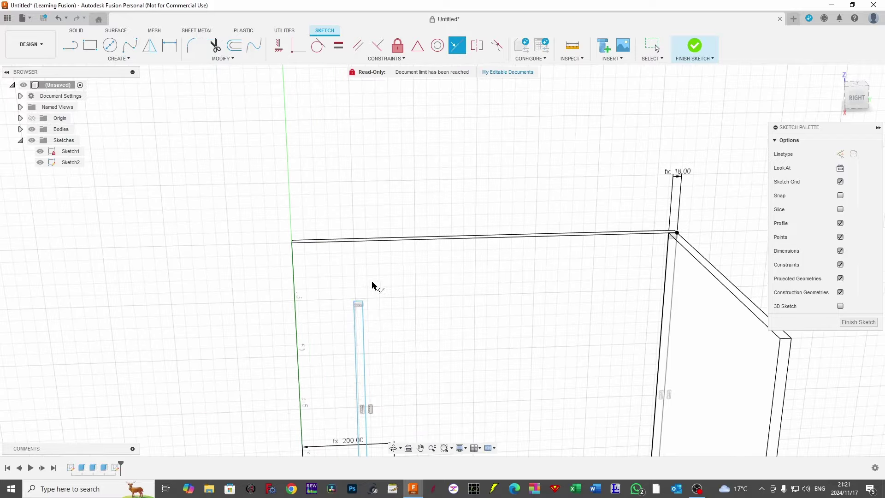
scroll(357, 306, up, 3)
click(344, 303)
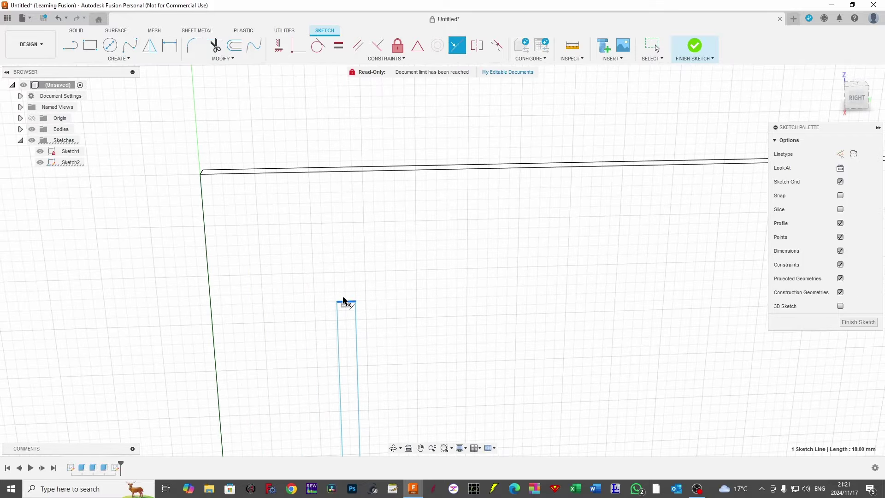
click(349, 173)
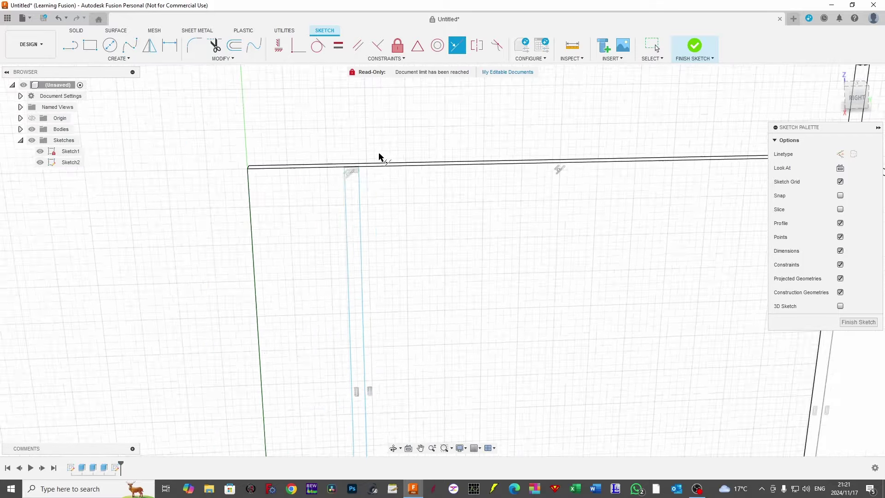
scroll(380, 157, down, 4)
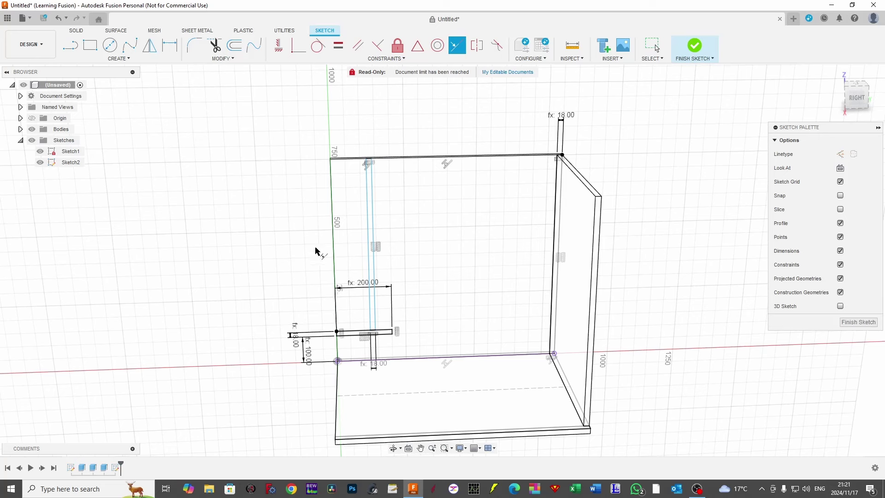
key(Escape)
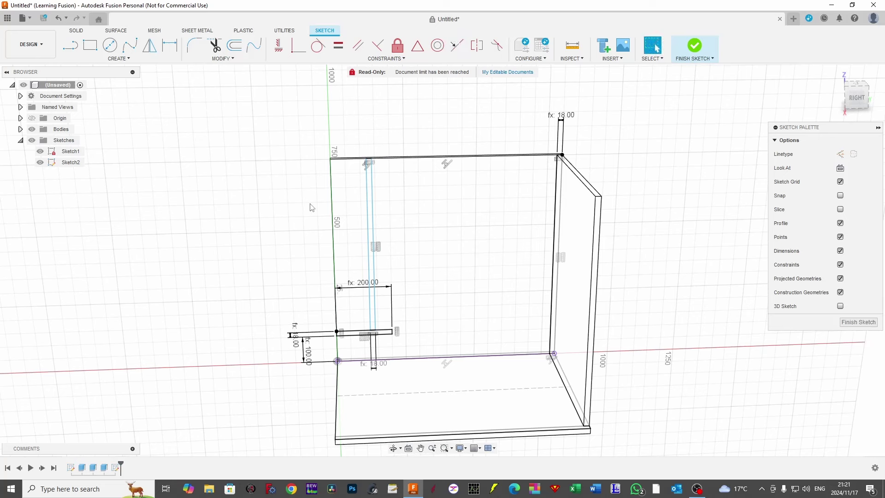
Shift the vertical strip above the port slightly toward the side panel's front edge
click(374, 225)
mouse_move(381, 225)
mouse_down()
mouse_move(506, 226)
mouse_move(369, 230)
mouse_up()
click(318, 242)
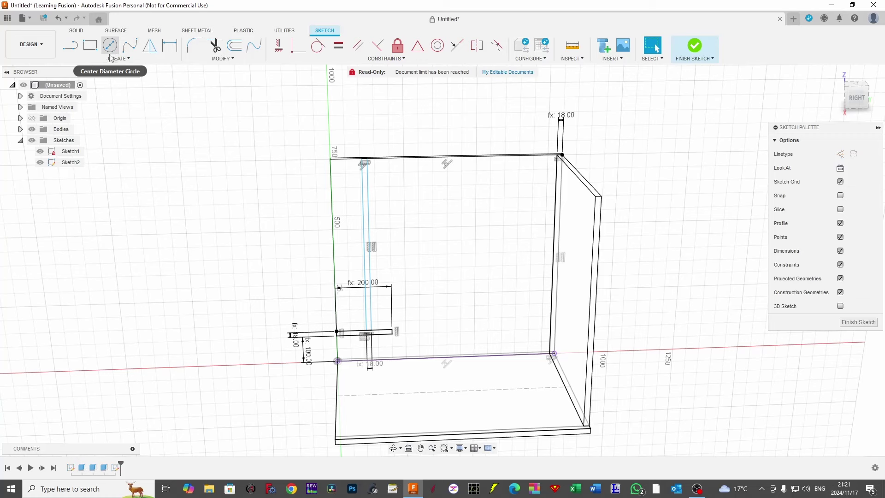
Dimension the vertical strip's near edge 40 mm from the side panel's front edge
click(90, 45)
scroll(343, 295, up, 5)
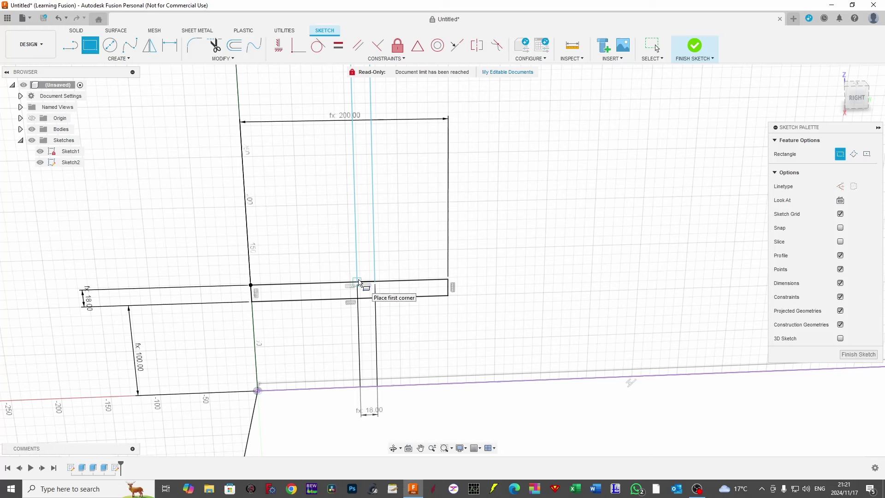
key(d)
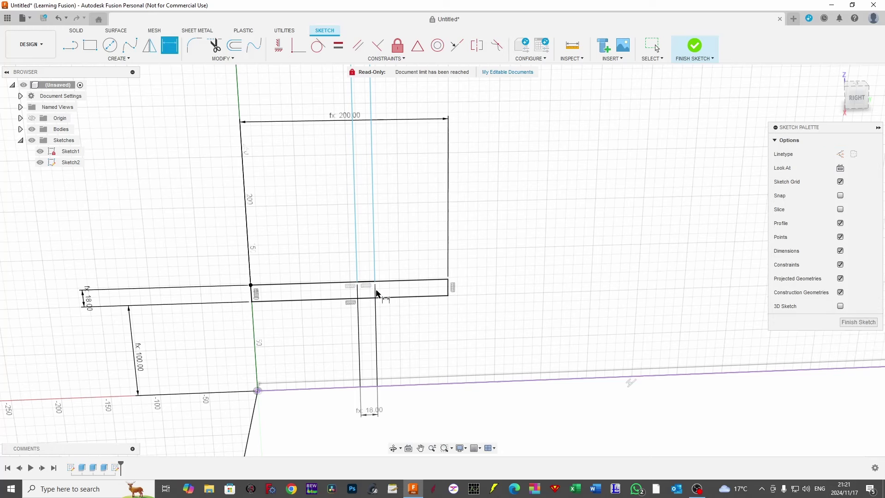
click(355, 250)
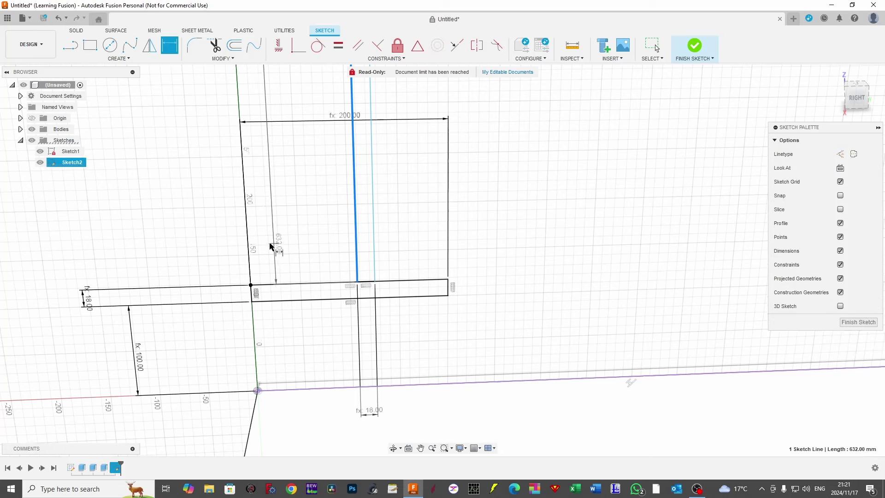
click(248, 241)
click(104, 217)
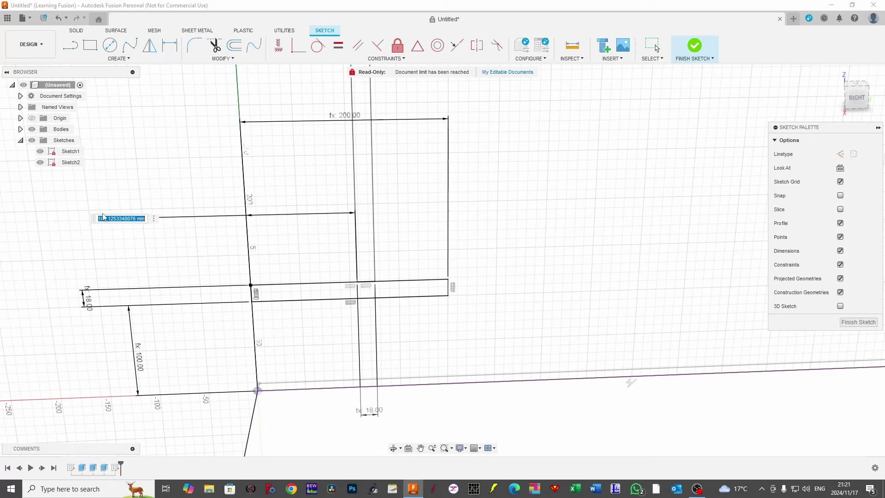
text(40)
key(Return)
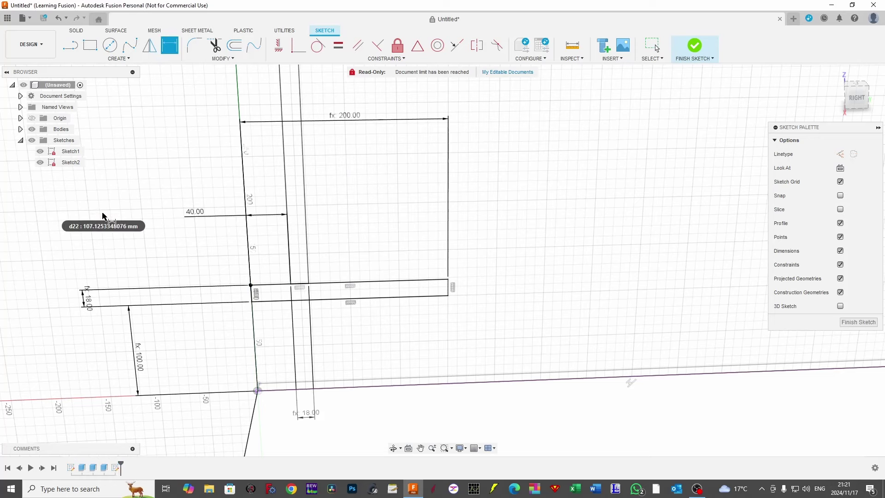
Sketch a small rectangle on the port strip between the vertical strip and the front edge, 40 mm - 4 mm wide and Thickness high
scroll(104, 216, down, 3)
click(90, 45)
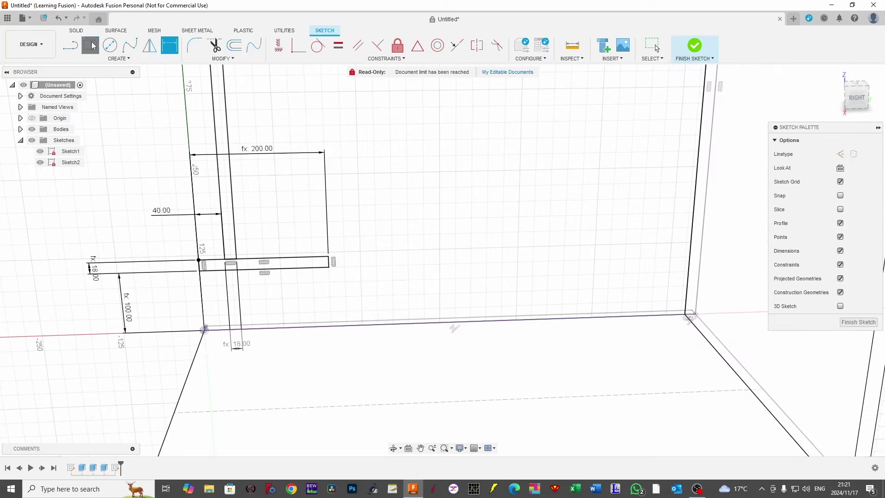
scroll(233, 255, up, 3)
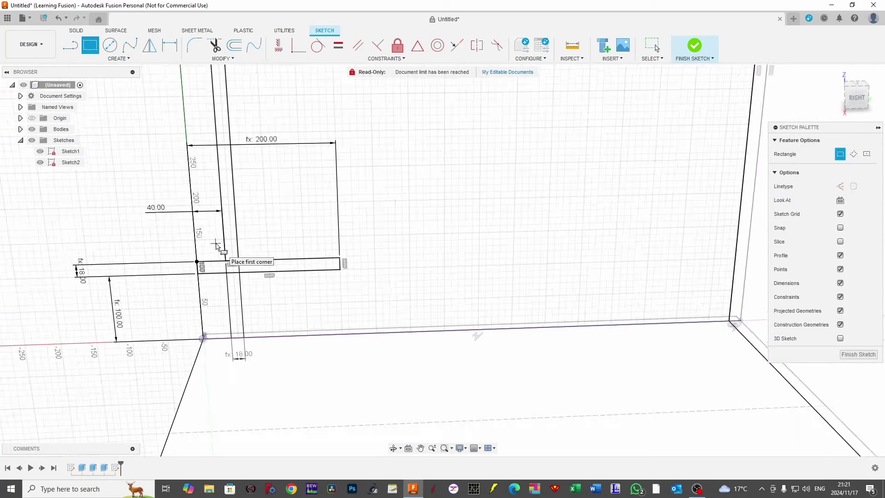
click(231, 269)
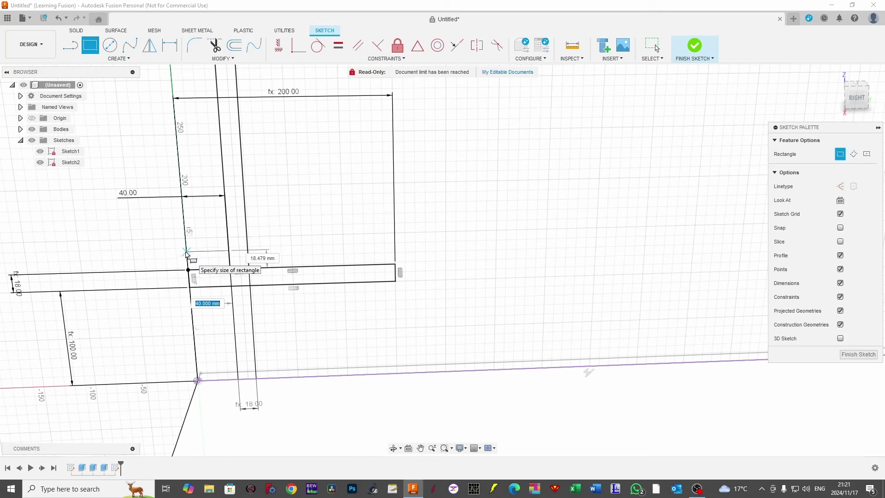
key(End)
key(Tab)
key(Tab)
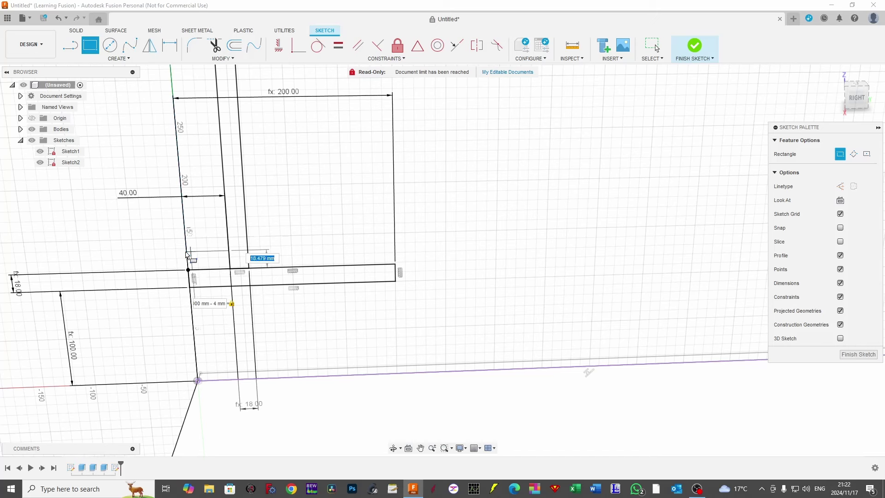
text(th)
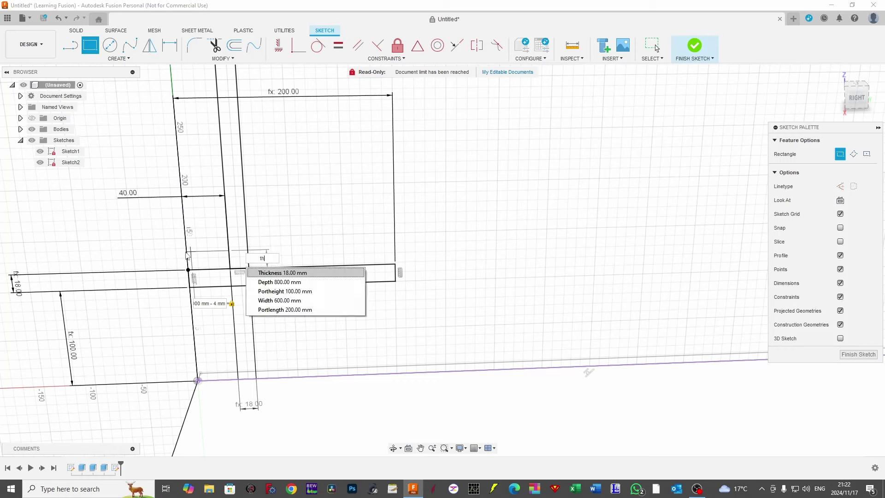
text(i)
key(Return)
key(Tab)
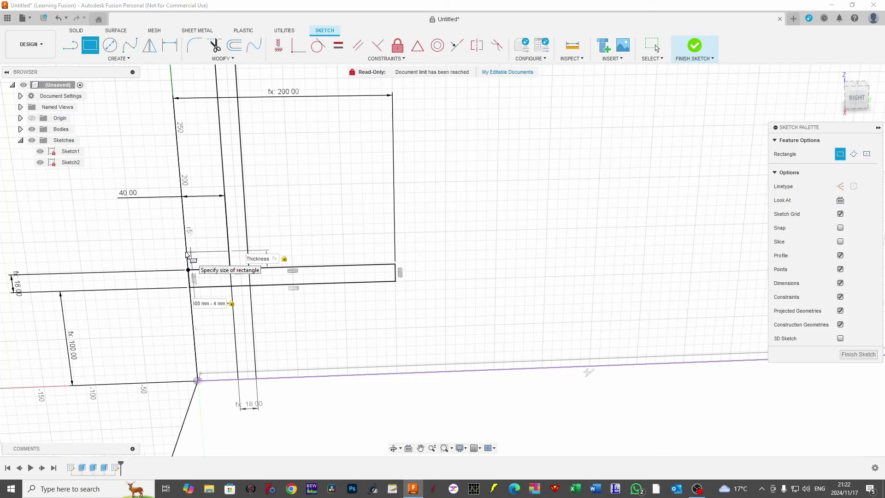
key(Return)
scroll(187, 255, down, 5)
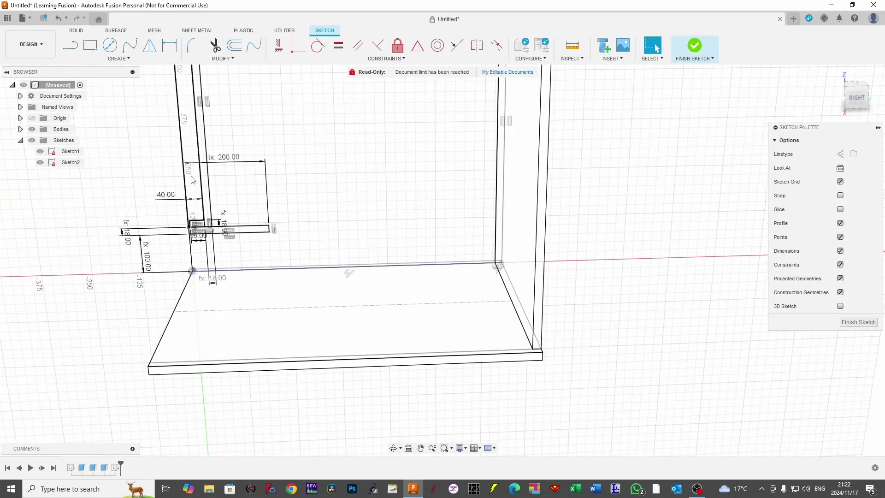
Sketch a horizontal construction line from the midpoint of the vertical strip's near edge to the side panel's front edge
scroll(192, 180, down, 3)
mouse_move(174, 126)
middle_down()
mouse_move(272, 243)
mouse_move(263, 184)
middle_up()
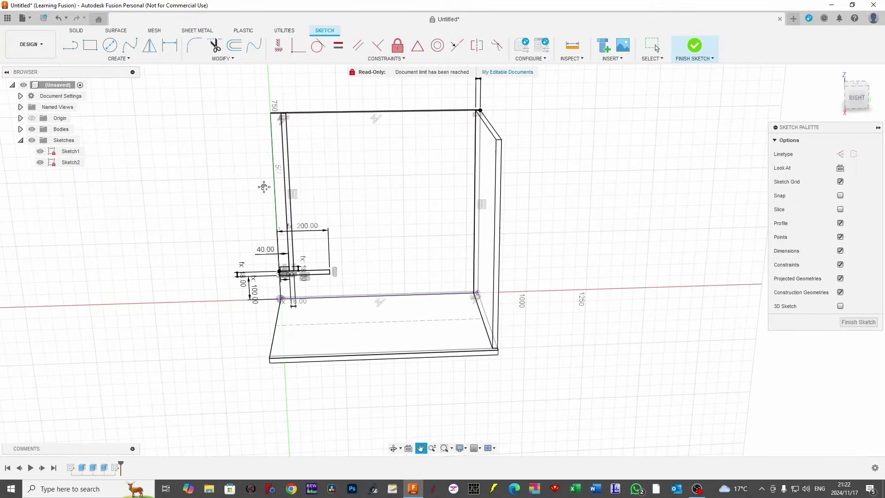
click(70, 45)
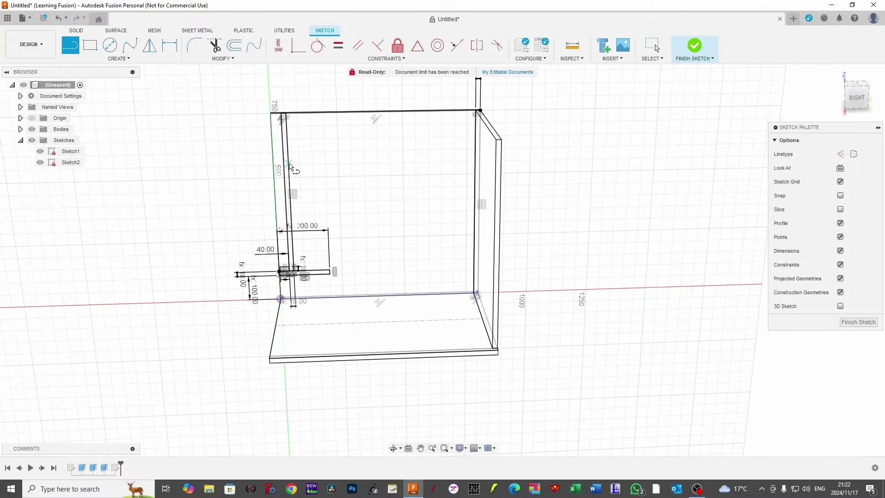
click(284, 196)
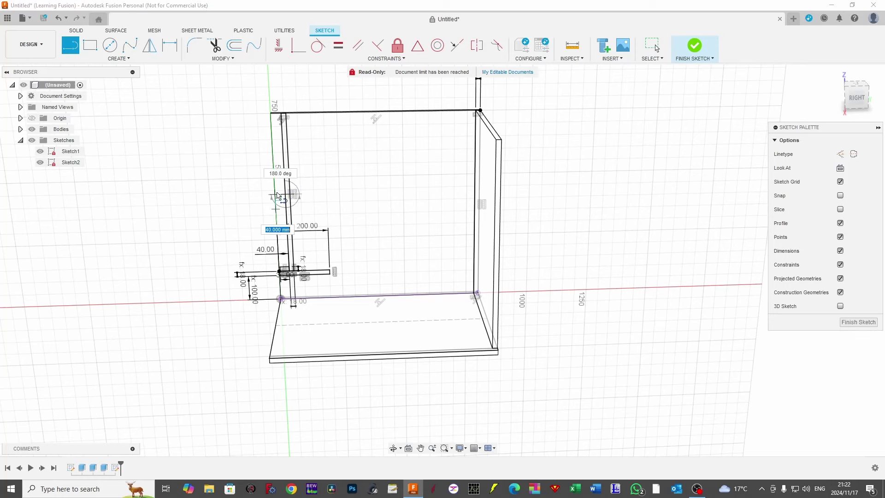
key(Escape)
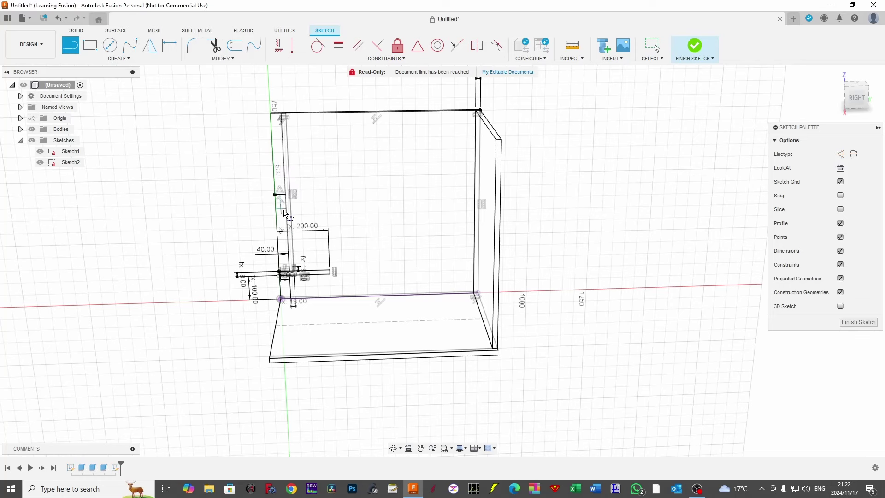
scroll(279, 203, up, 5)
click(279, 174)
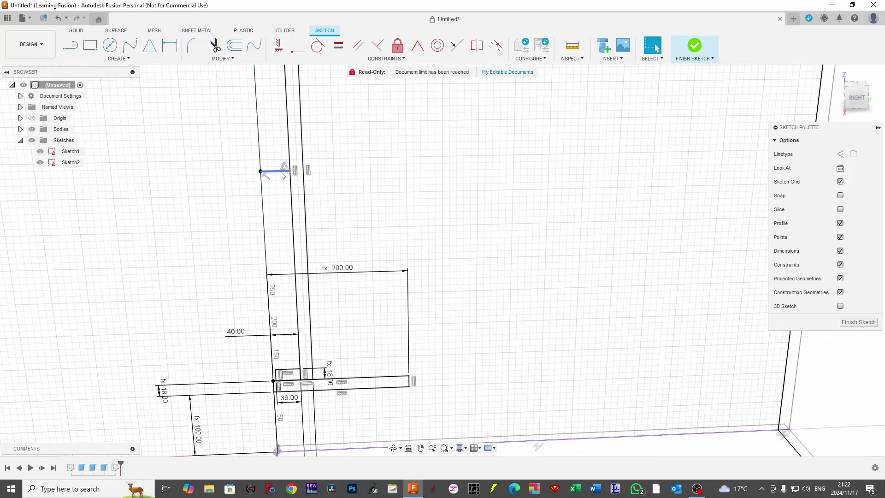
click(840, 154)
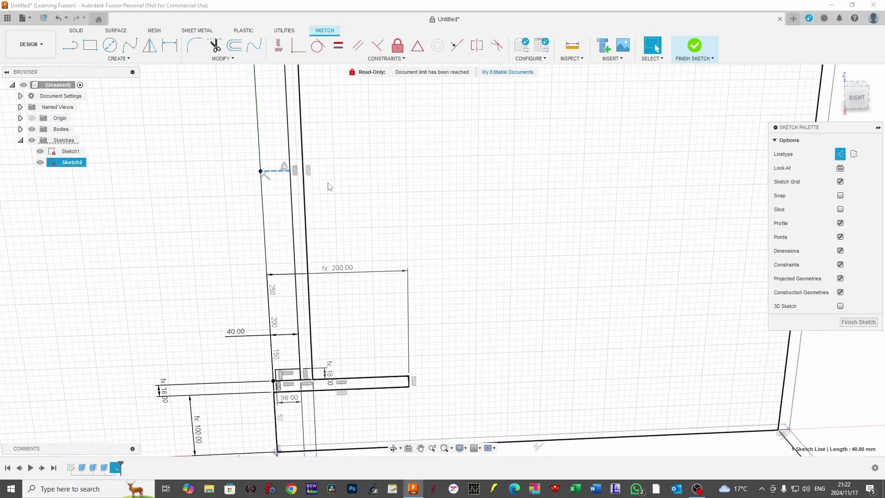
Mirror the small rectangle on the port strip about the horizontal construction line
scroll(212, 190, down, 3)
middle_drag(178, 137, 243, 168)
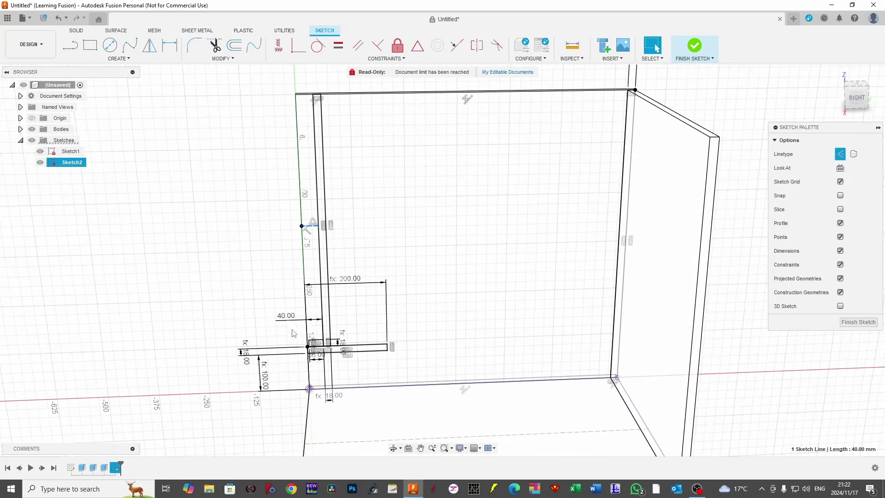
double_click(318, 343)
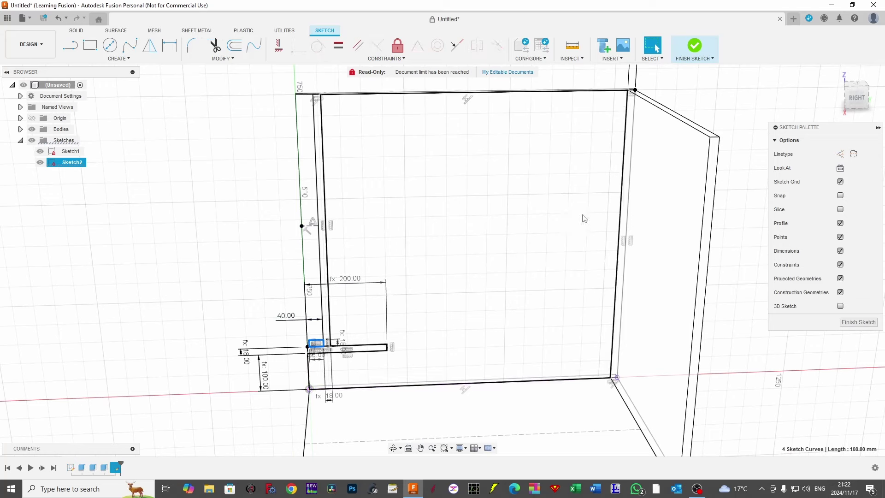
click(149, 44)
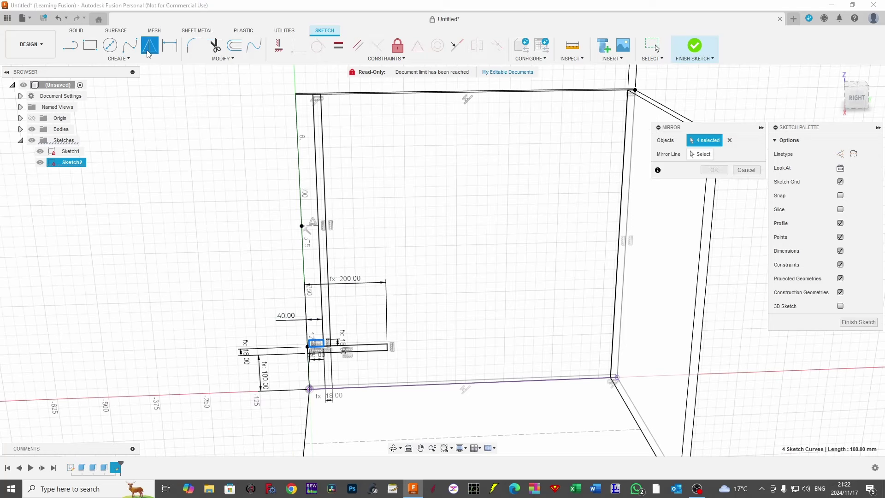
click(701, 154)
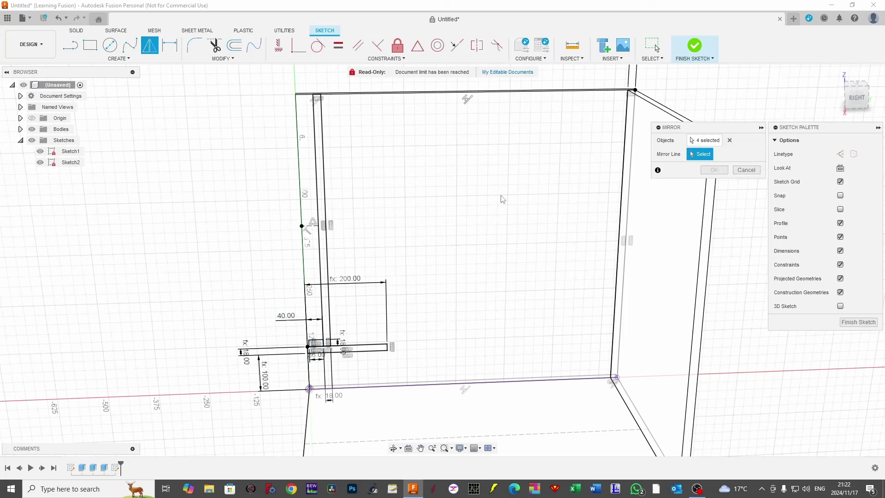
click(314, 227)
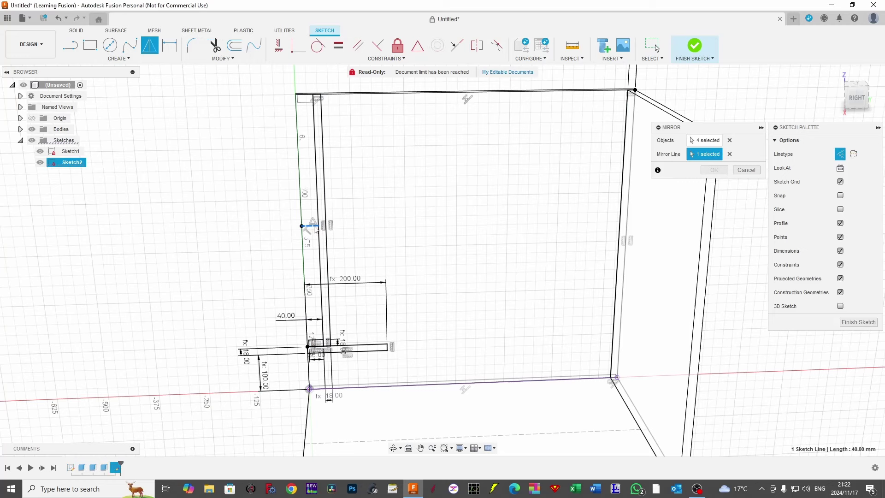
click(713, 170)
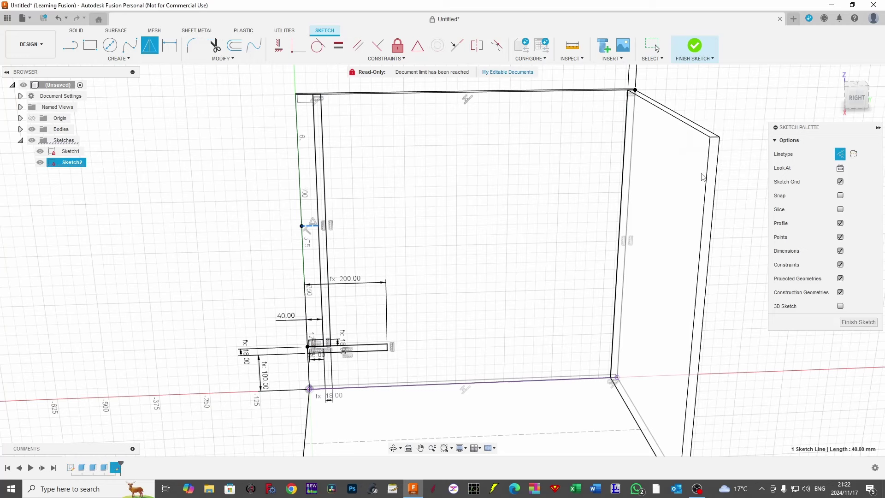
Sketch a rectangle 36 mm wide and about 568 mm long from the upper small rectangle down along the vertical strip
click(90, 45)
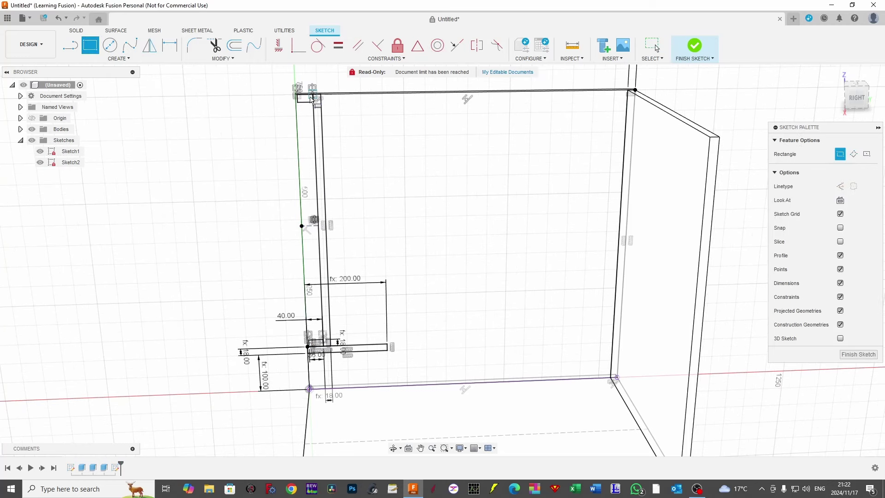
click(313, 328)
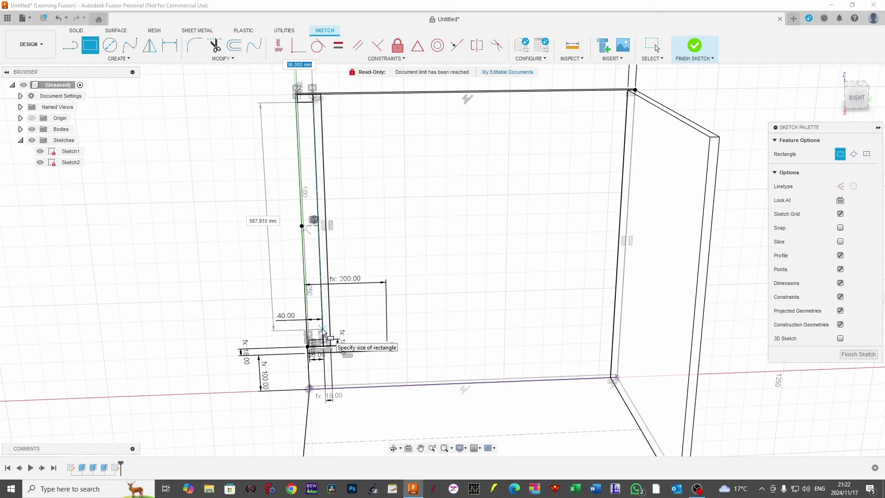
click(323, 332)
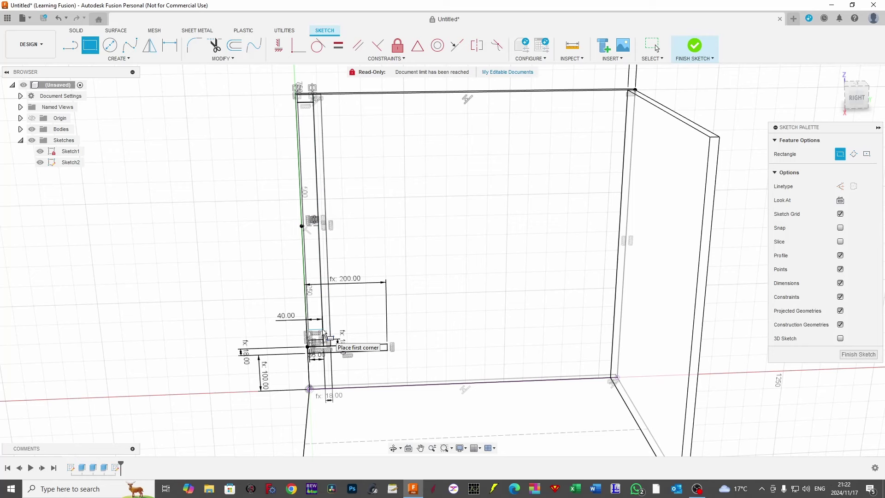
Make the long rectangle's lower edge collinear with the top edge of the small rectangle on the port strip
click(457, 45)
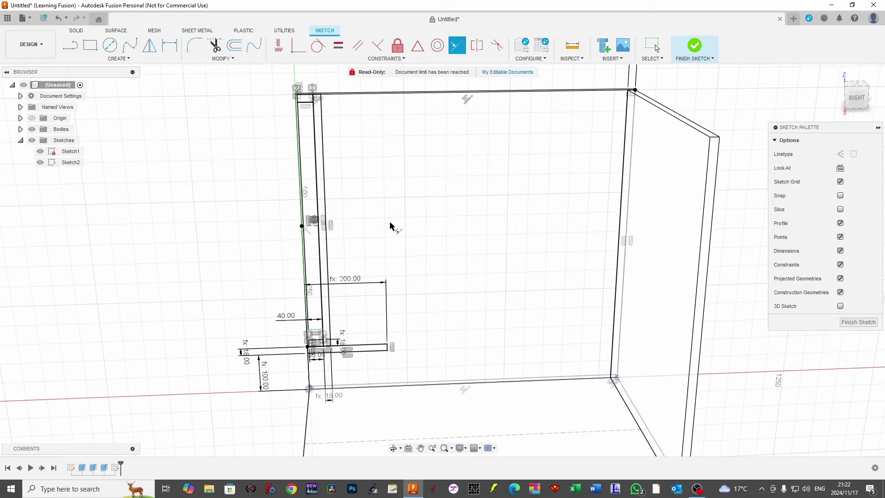
scroll(355, 277, up, 3)
click(282, 362)
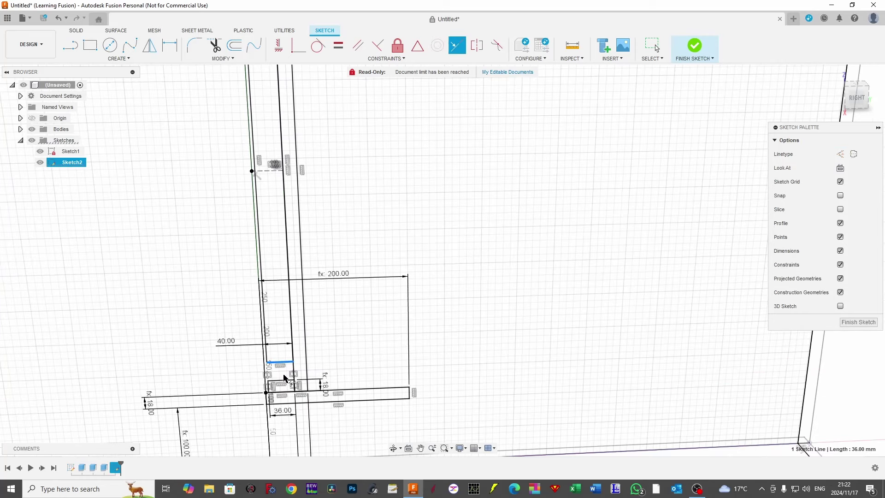
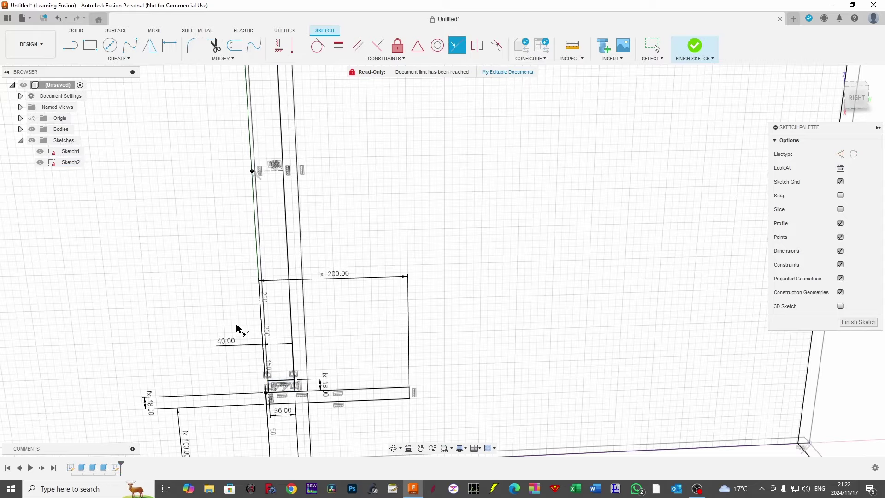
scroll(249, 322, down, 5)
key(Escape)
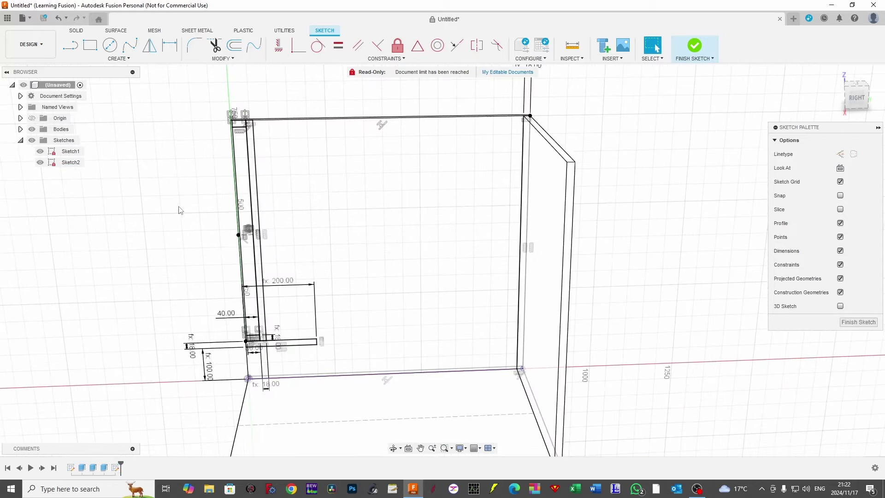
Extrude the 18 mm wide vertical strip profile 564 mm across the box as a new body
mouse_move(178, 203)
shift+middle_down()
mouse_move(253, 354)
mouse_move(123, 175)
mouse_move(145, 189)
shift+middle_up()
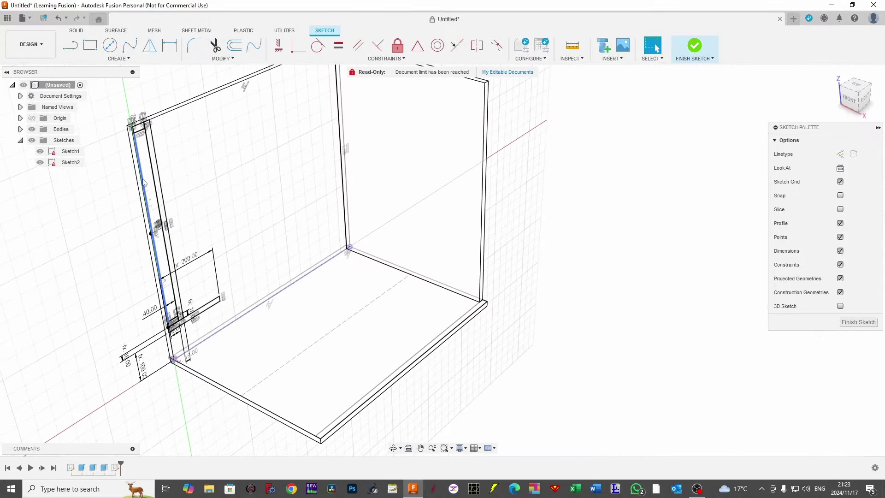
scroll(146, 152, up, 3)
click(157, 115)
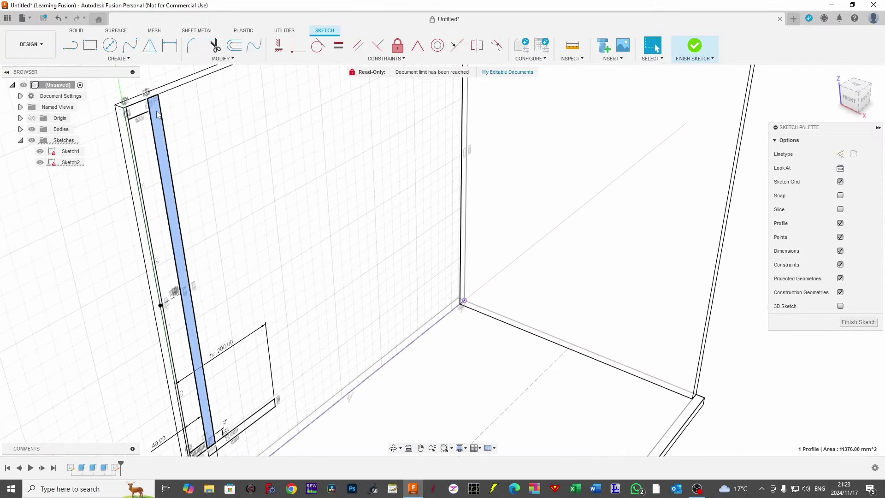
scroll(301, 183, down, 5)
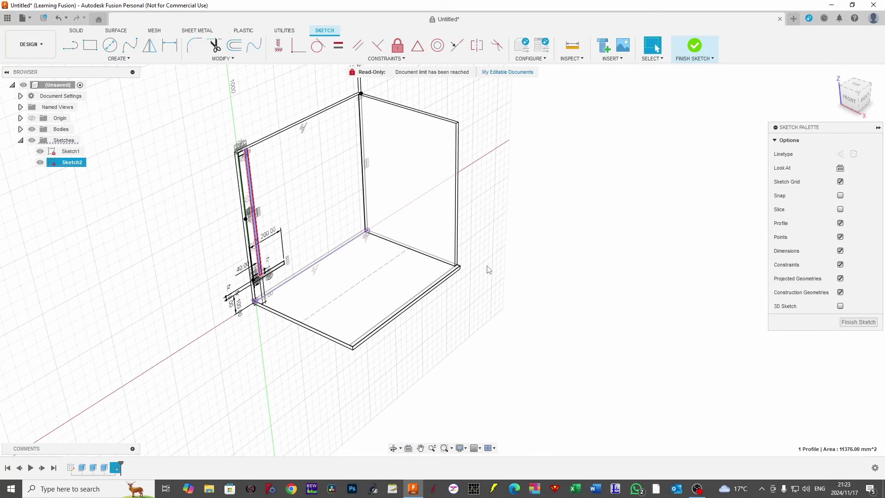
key(e)
scroll(507, 193, up, 3)
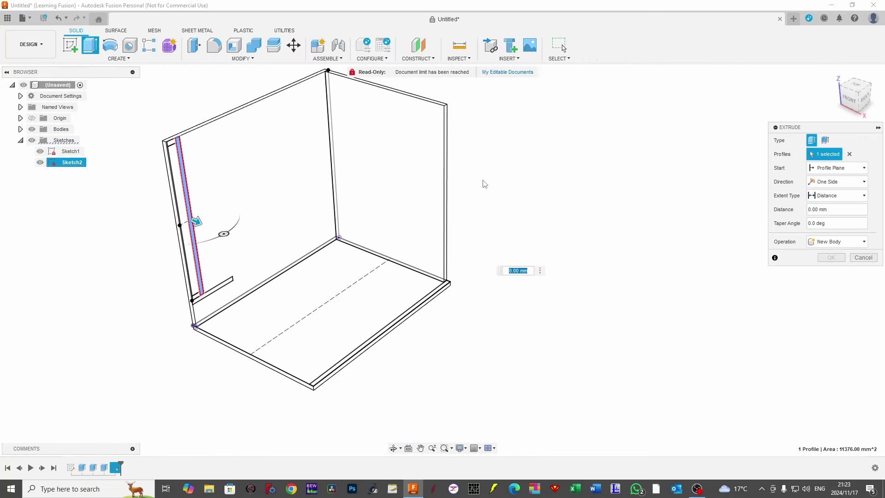
click(446, 159)
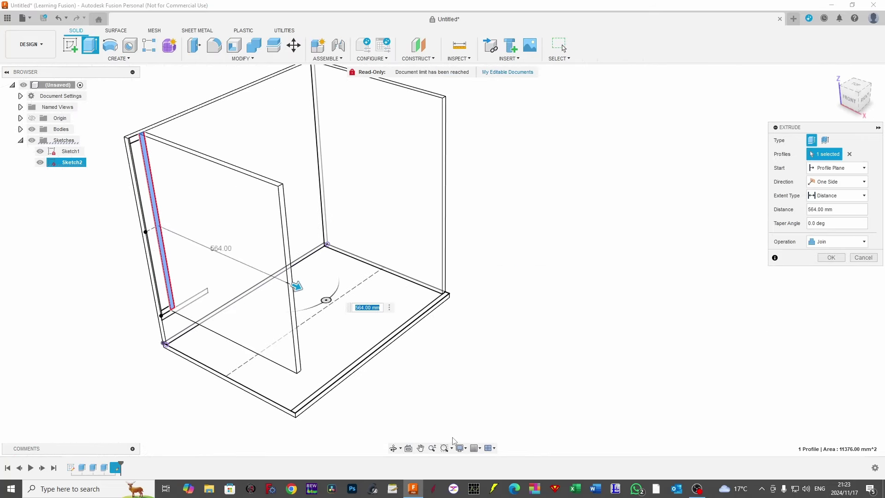
shift+middle_drag(470, 350, 486, 410)
shift+middle_drag(526, 212, 504, 248)
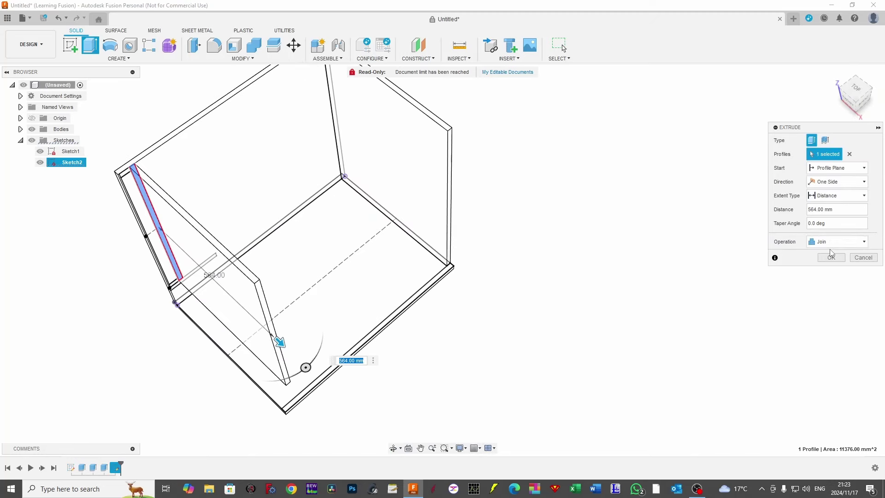
click(833, 242)
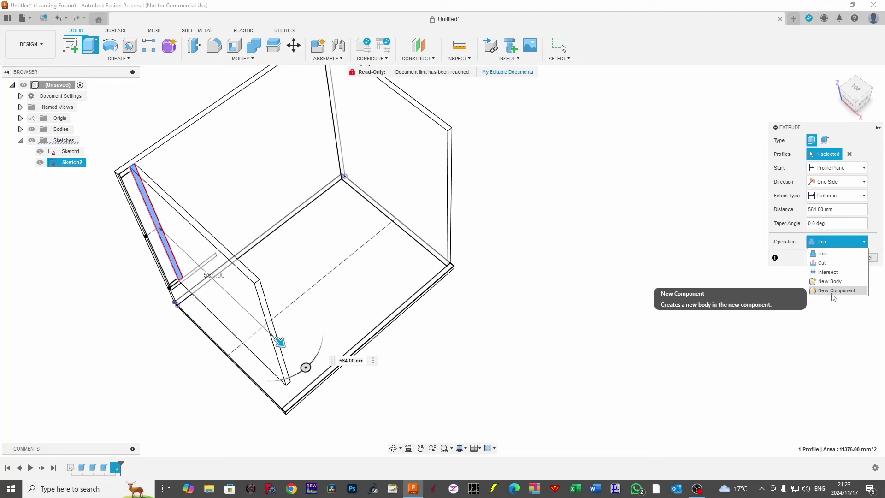
click(829, 281)
click(847, 257)
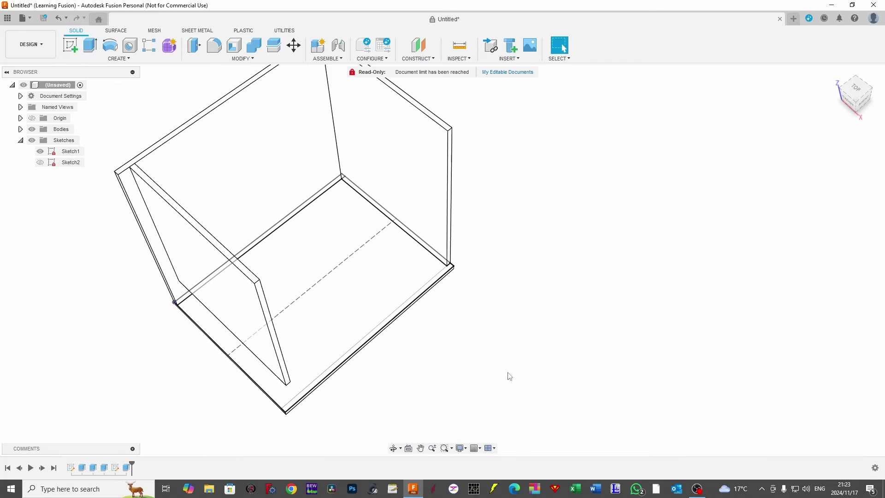
Make Sketch2 visible again and extrude the horizontal port strip profile 564 mm across the box as a new body
click(40, 162)
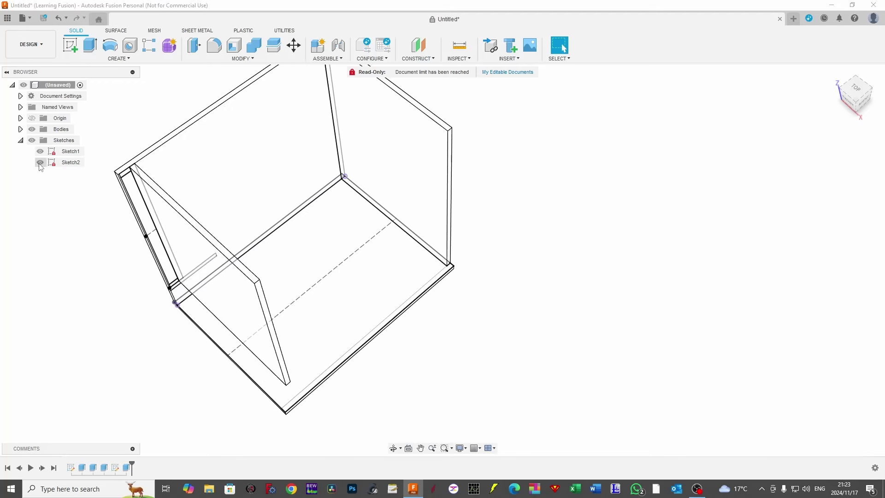
shift+middle_drag(102, 380, 79, 325)
scroll(180, 326, up, 3)
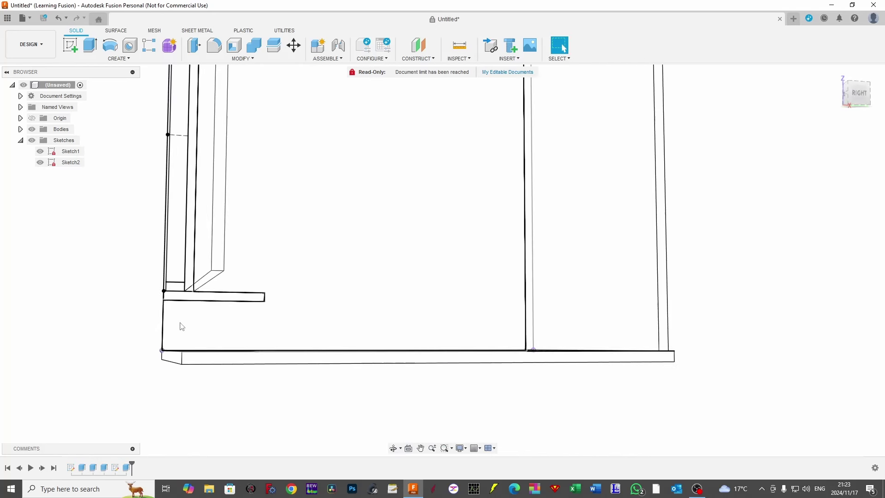
scroll(194, 300, up, 2)
click(192, 298)
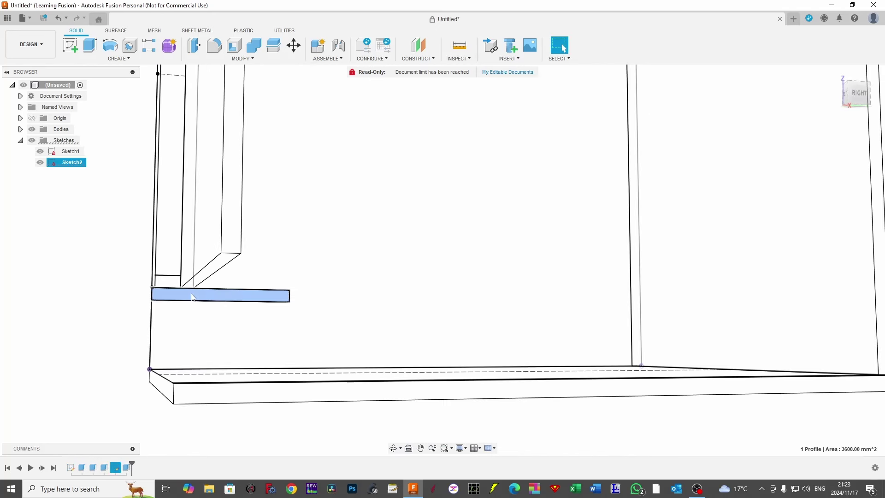
key(e)
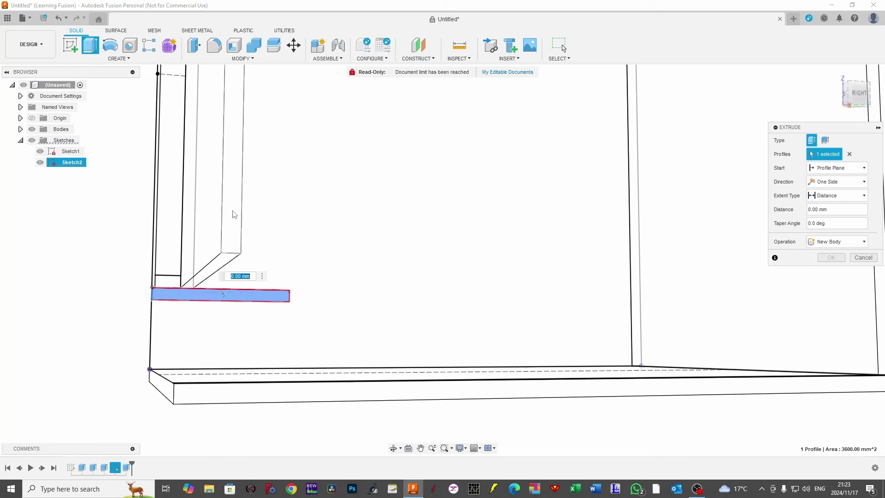
scroll(233, 214, down, 5)
shift+middle_drag(156, 216, 184, 228)
click(835, 241)
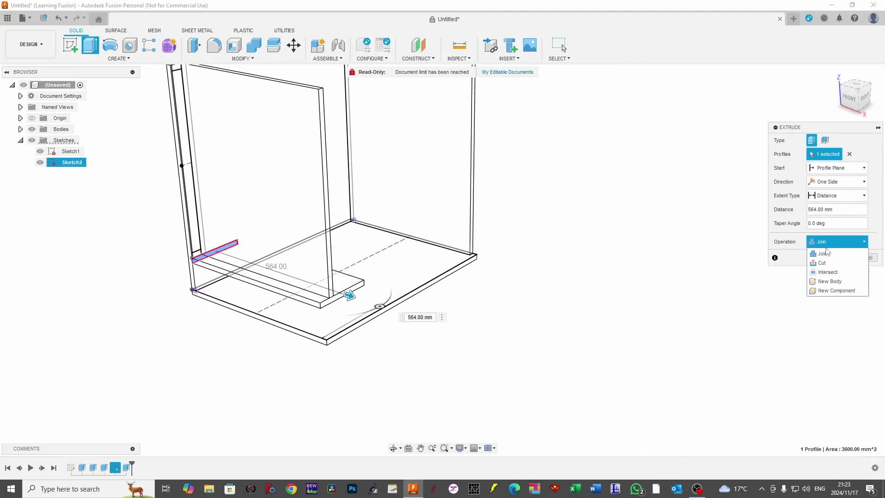
click(829, 281)
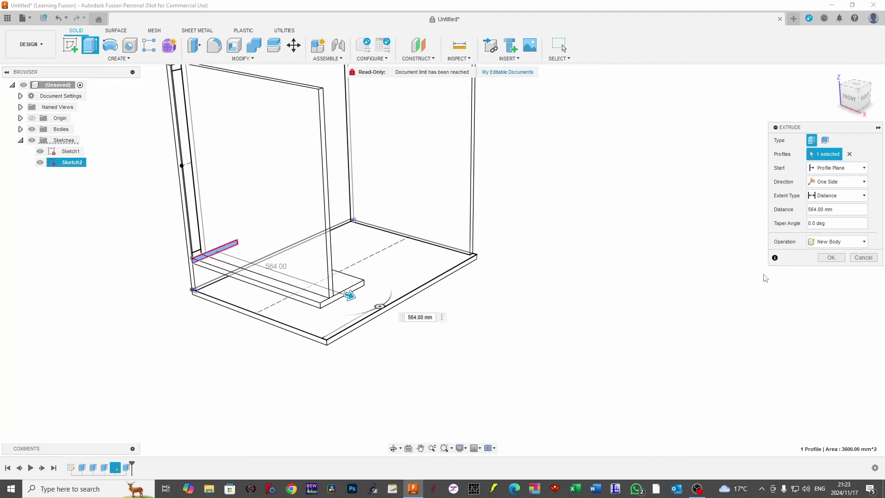
click(830, 257)
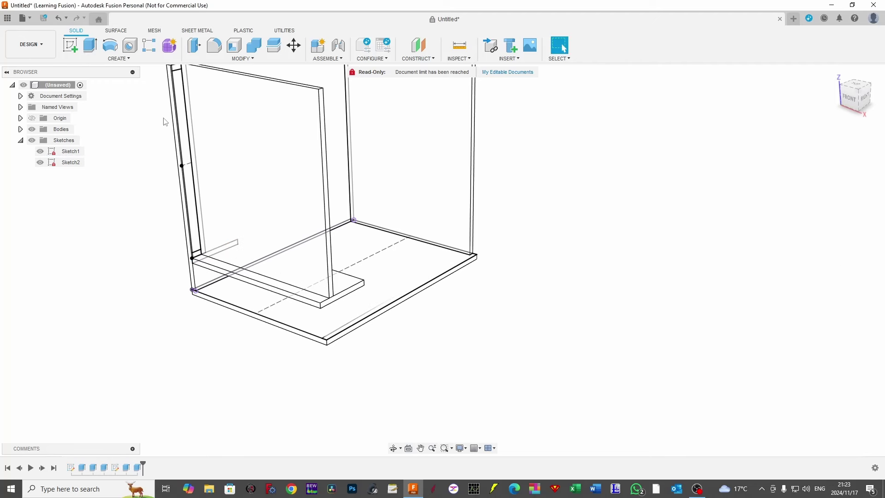
Extrude the small batten rectangle on top of the port strip 564 mm as a new body
scroll(190, 222, up, 3)
scroll(148, 306, up, 4)
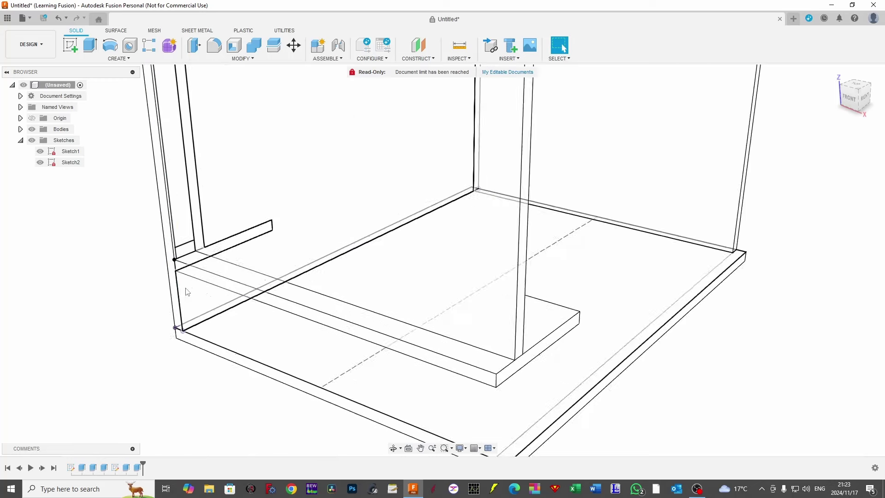
scroll(186, 258, down, 2)
click(184, 235)
scroll(185, 246, down, 2)
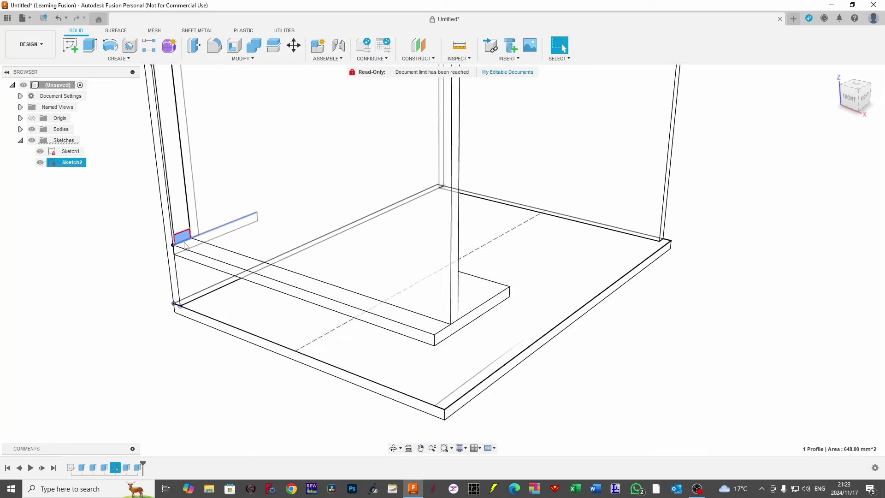
scroll(185, 245, down, 2)
key(e)
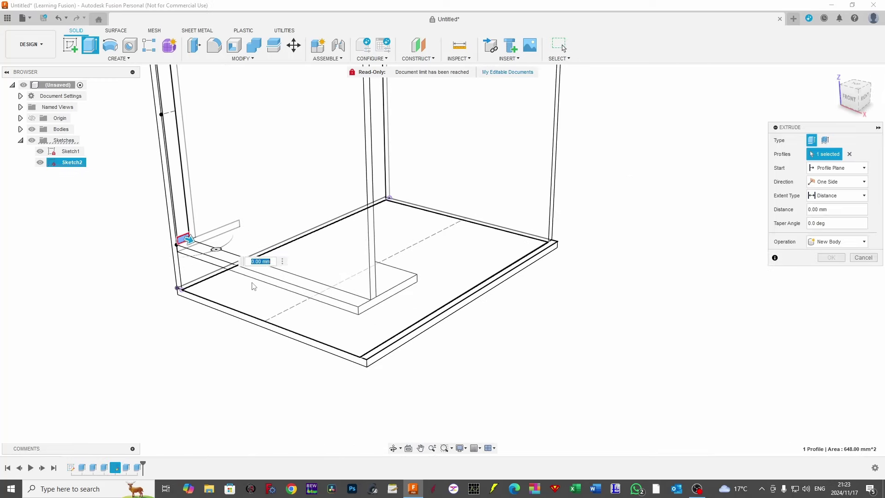
click(371, 301)
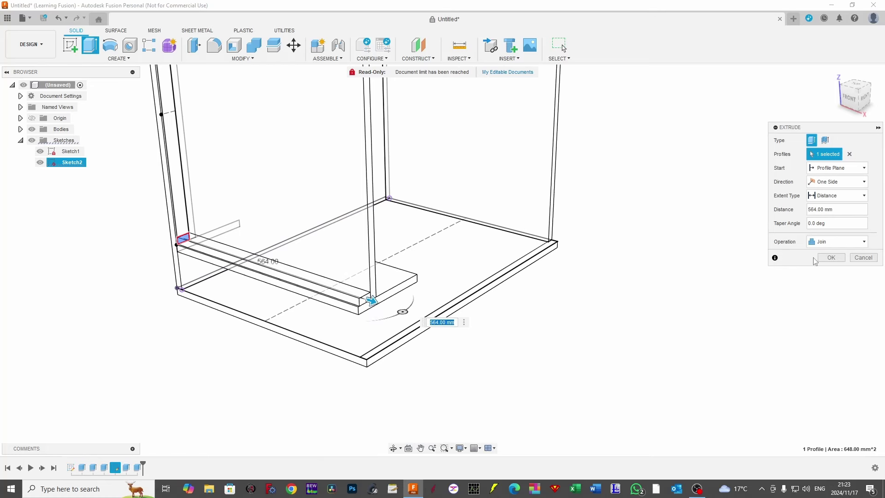
click(837, 242)
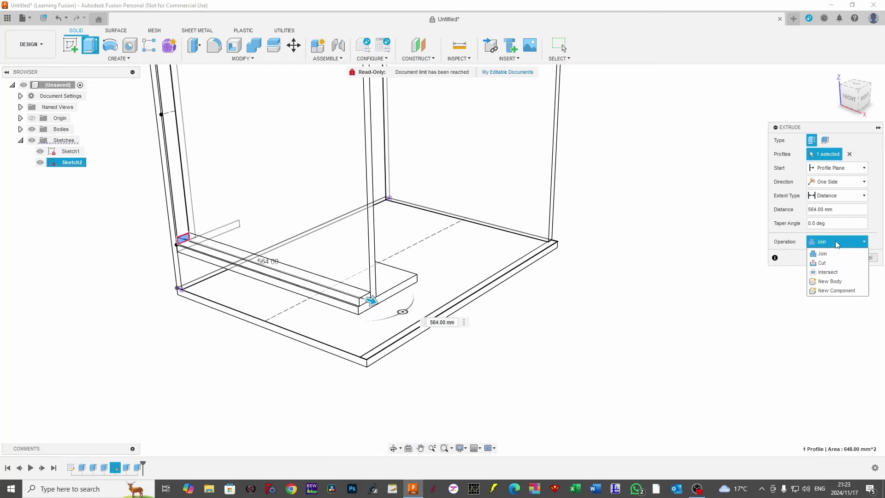
click(829, 281)
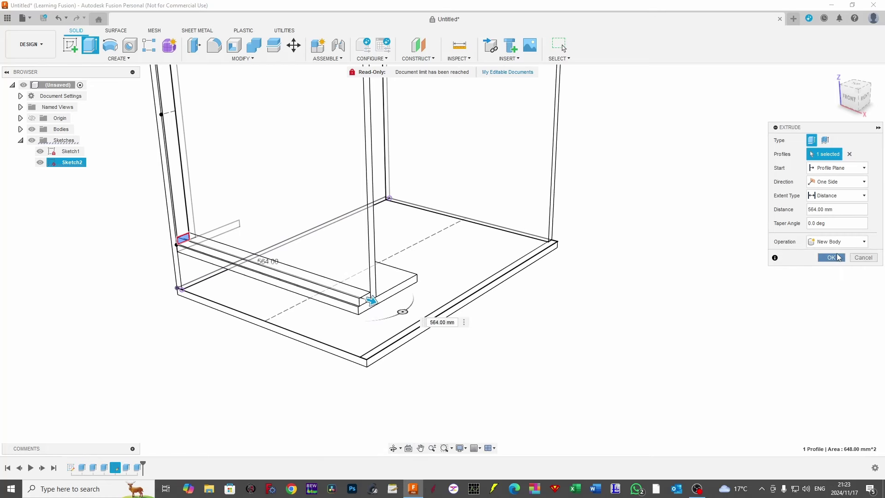
click(831, 257)
Extrude the small batten rectangle at the upper front corner of the side panel 564 mm as a new body
scroll(276, 230, down, 3)
middle_drag(156, 216, 135, 225)
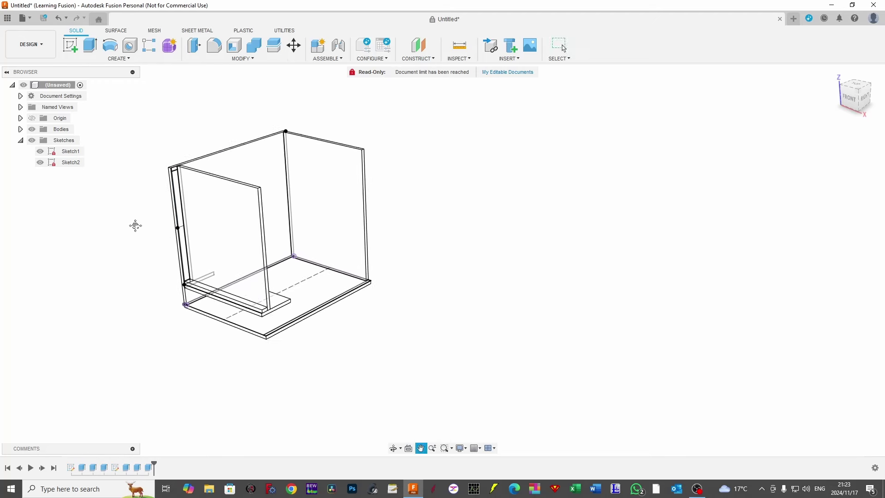
scroll(135, 226, up, 5)
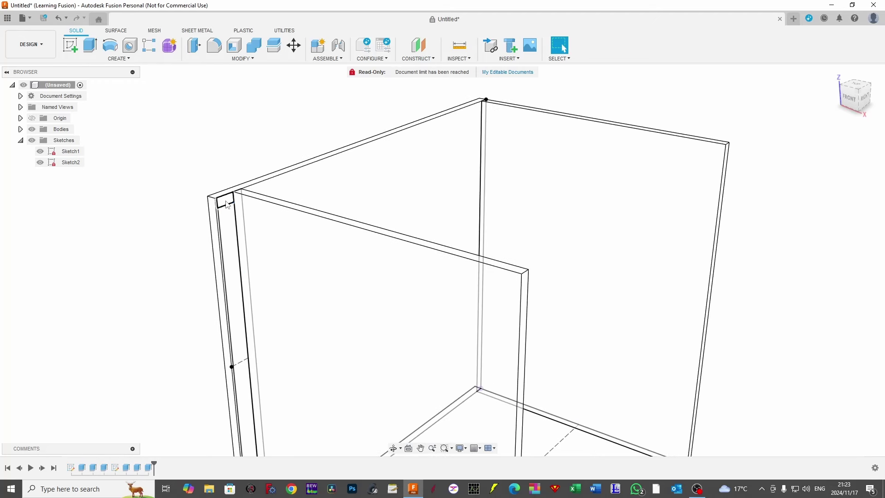
click(227, 203)
key(e)
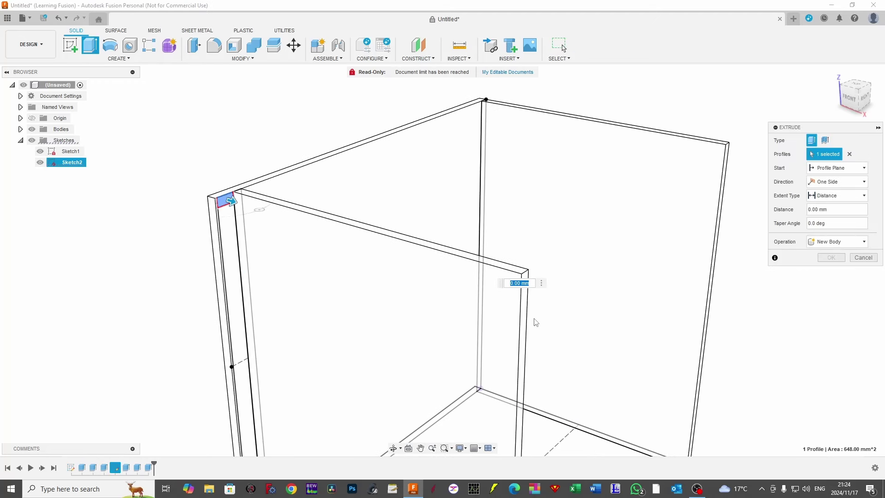
text(564)
key(Return)
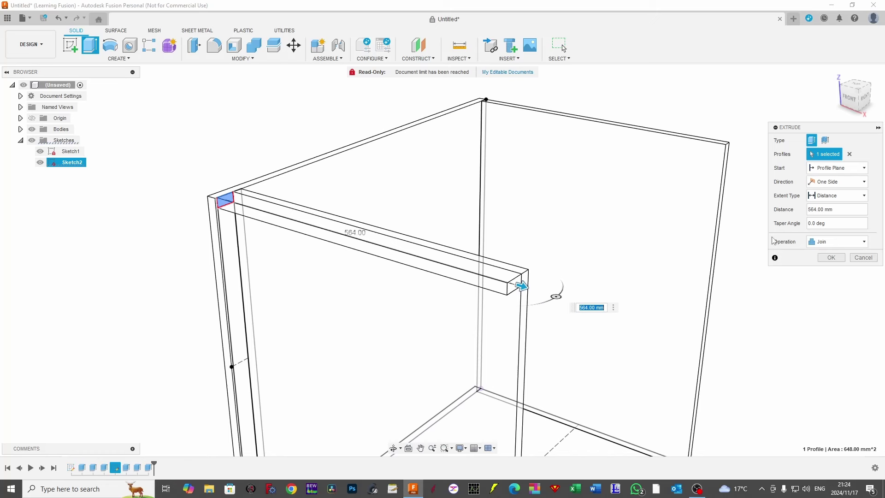
click(820, 241)
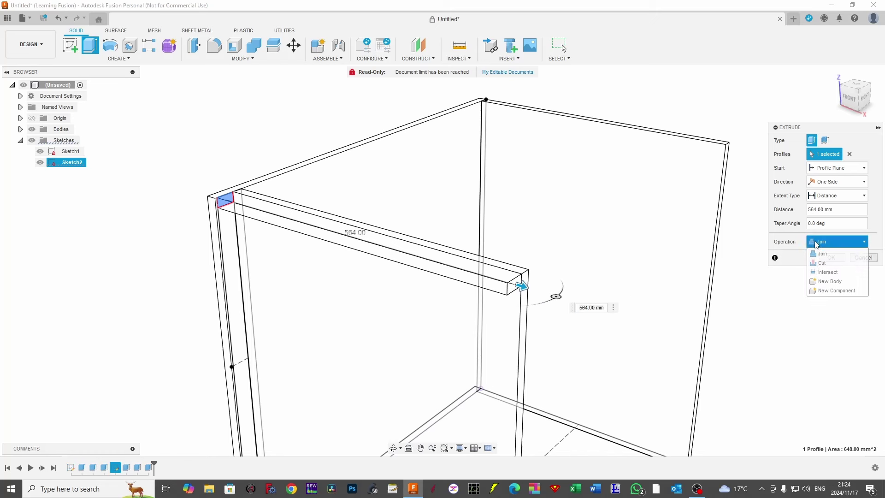
click(836, 281)
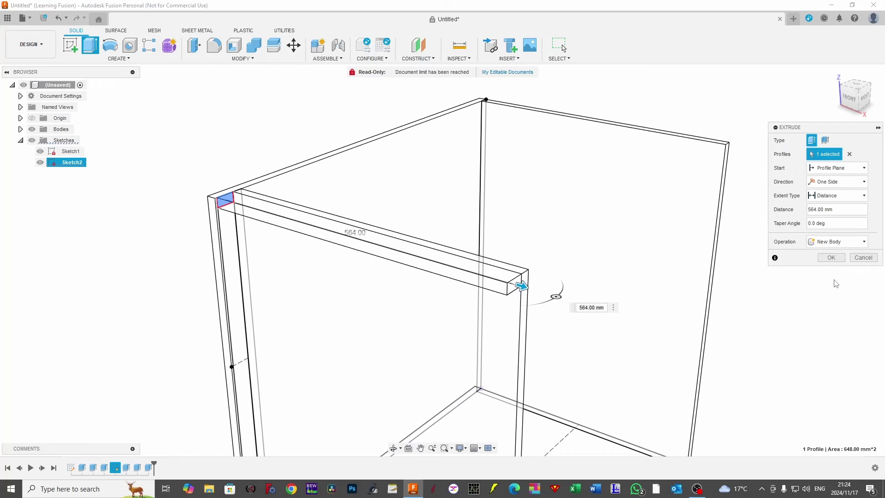
click(842, 259)
Extrude the long vertical batten rectangle between the two small battens by the Thickness parameter as a new body
shift+middle_drag(663, 355, 198, 195)
scroll(222, 152, up, 2)
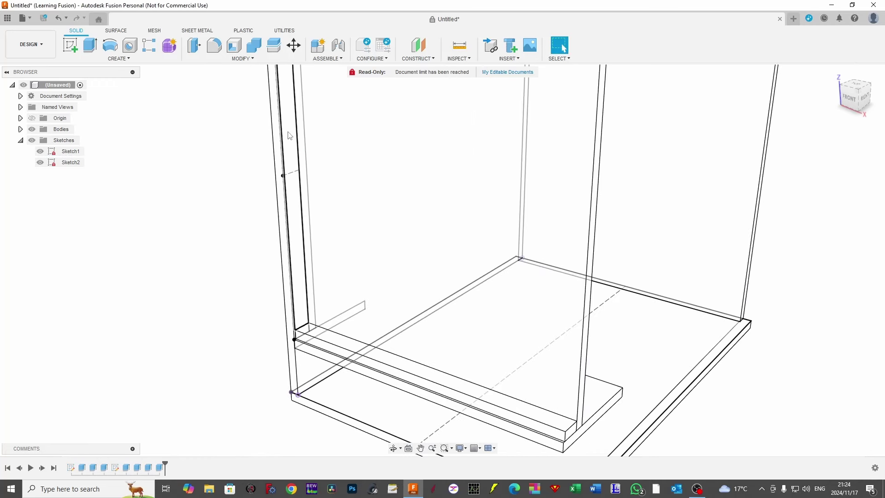
click(289, 135)
scroll(261, 192, down, 2)
scroll(227, 231, down, 1)
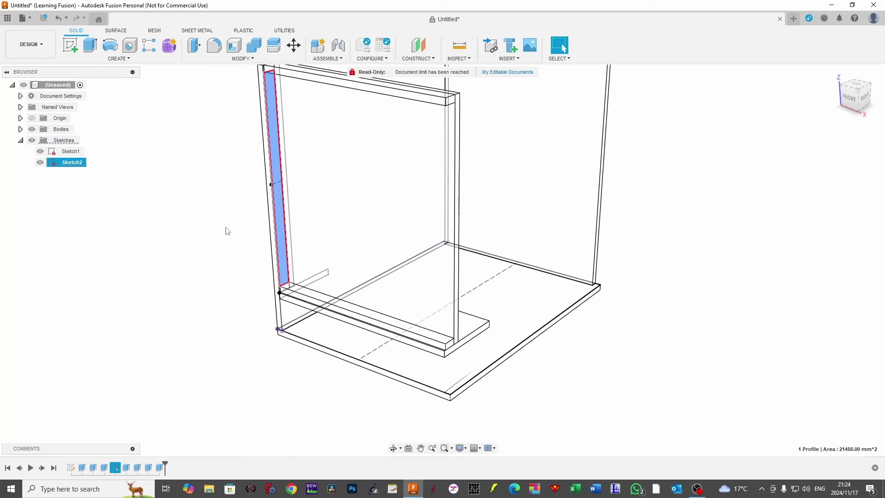
middle_drag(227, 231, 245, 300)
key(e)
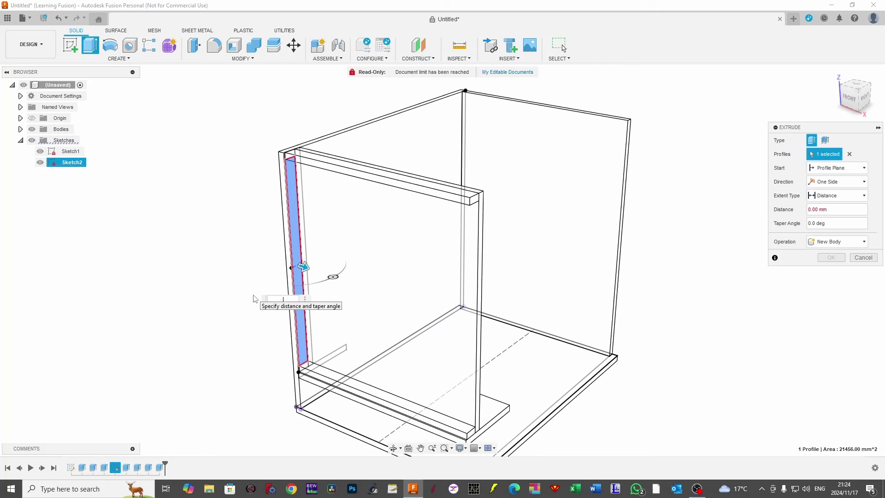
text(thic)
key(Return)
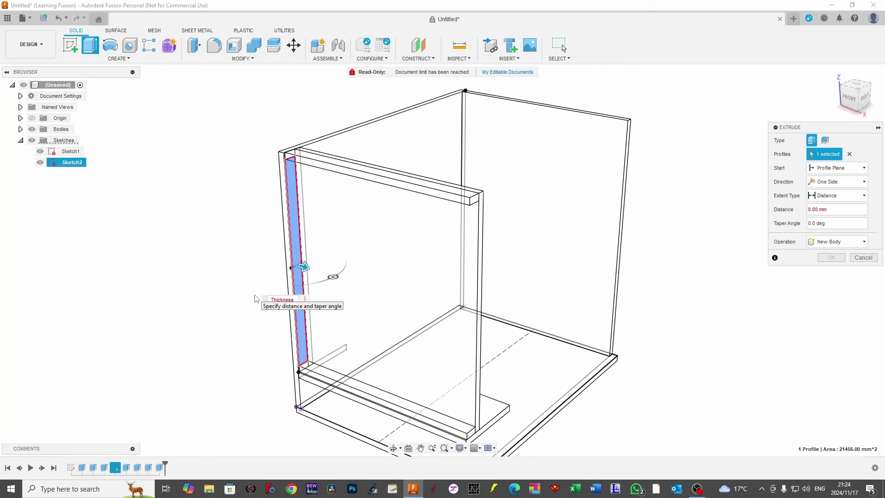
click(818, 243)
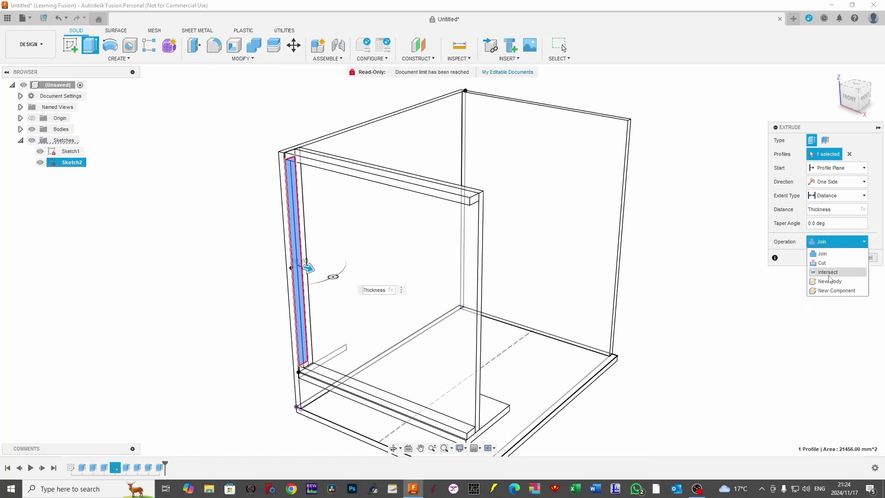
click(829, 276)
click(830, 257)
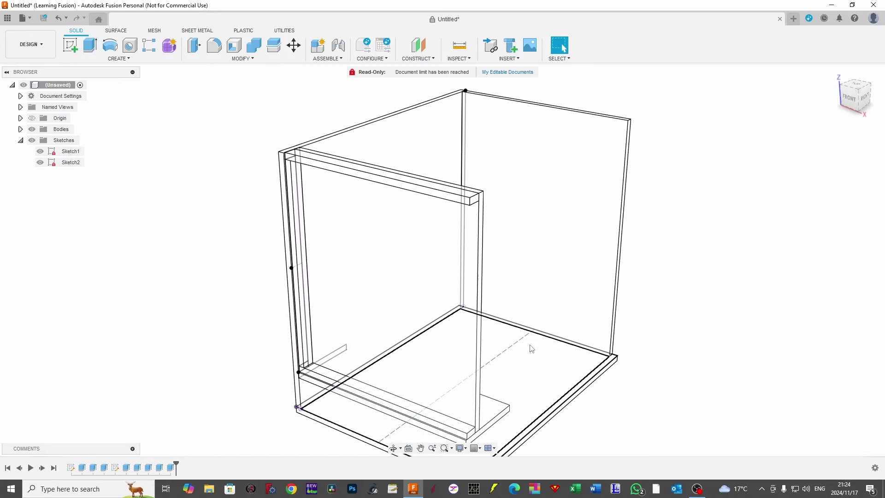
Copy and paste the vertical front batten body, moving the copy about 425 mm along X towards the opposite side of the box
scroll(279, 220, up, 1)
scroll(278, 220, up, 1)
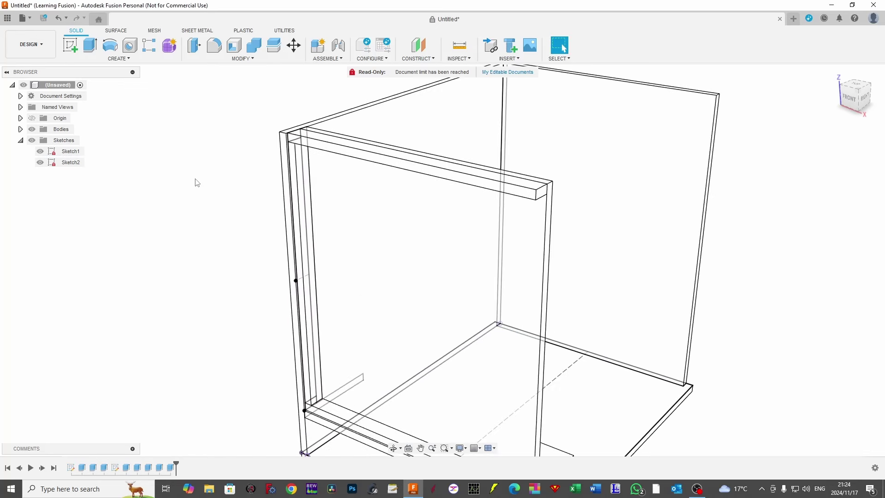
click(20, 129)
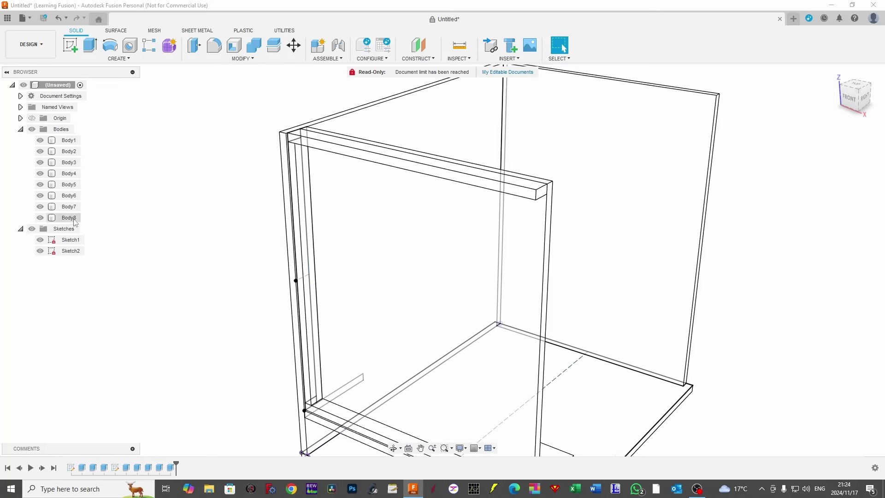
right_click(68, 220)
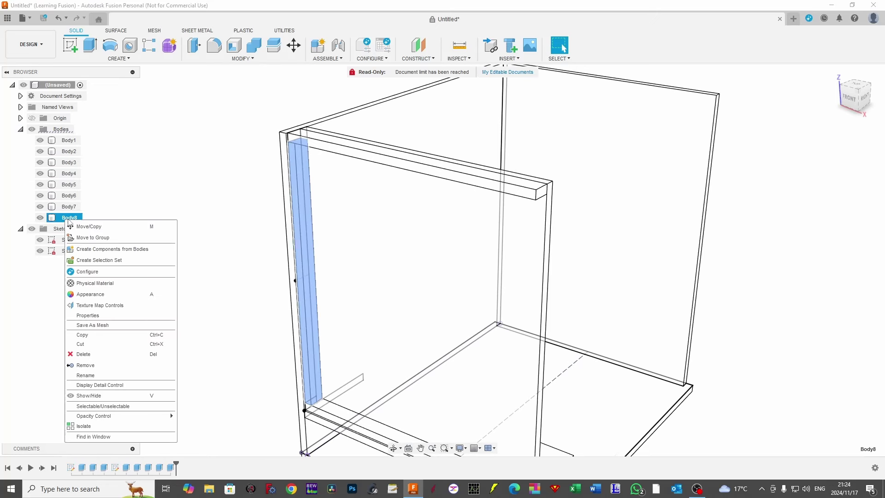
click(111, 344)
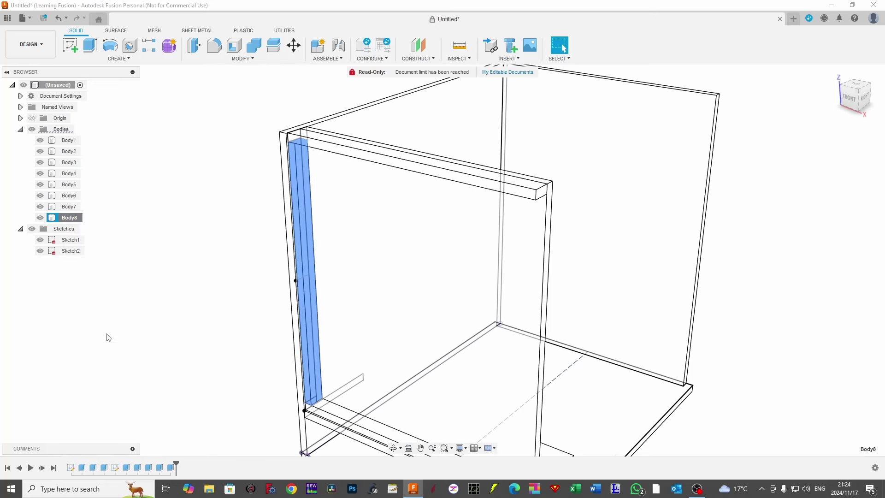
right_click(112, 303)
click(85, 175)
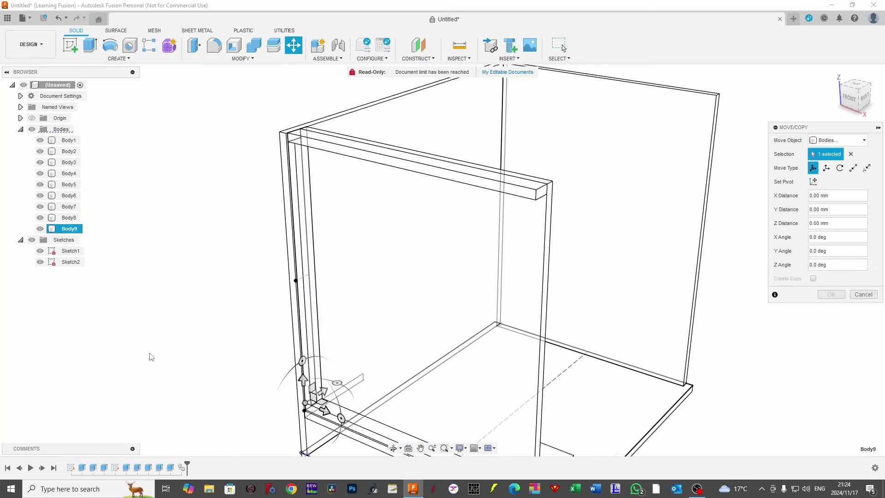
drag(282, 395, 393, 443)
middle_drag(708, 405, 691, 285)
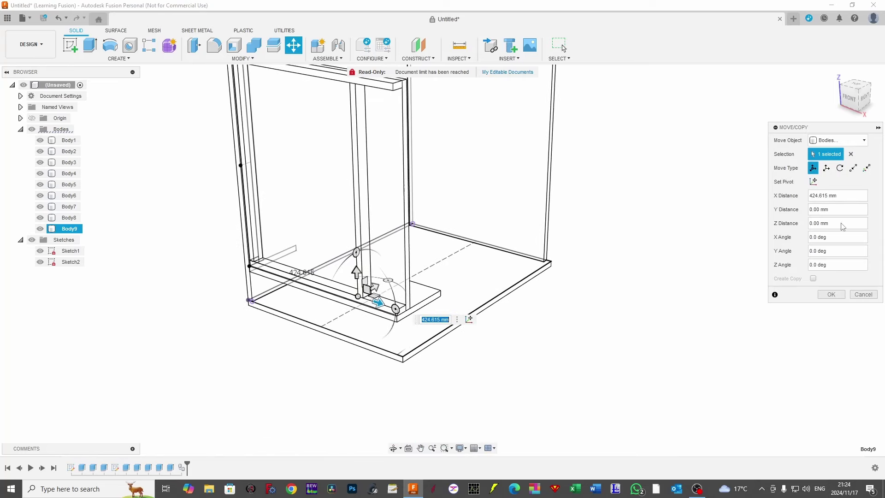
Move the copied batten point to point, from its lower corner to the end corner of the lower horizontal batten
click(854, 169)
scroll(361, 286, up, 3)
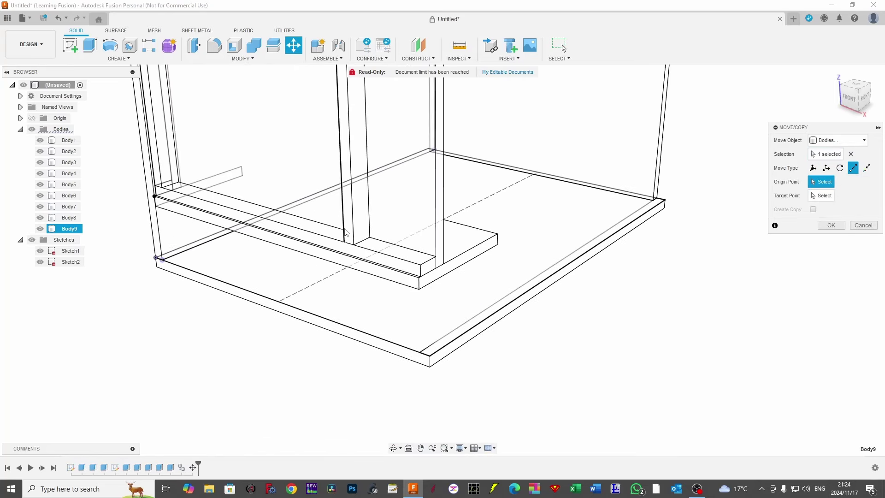
click(353, 244)
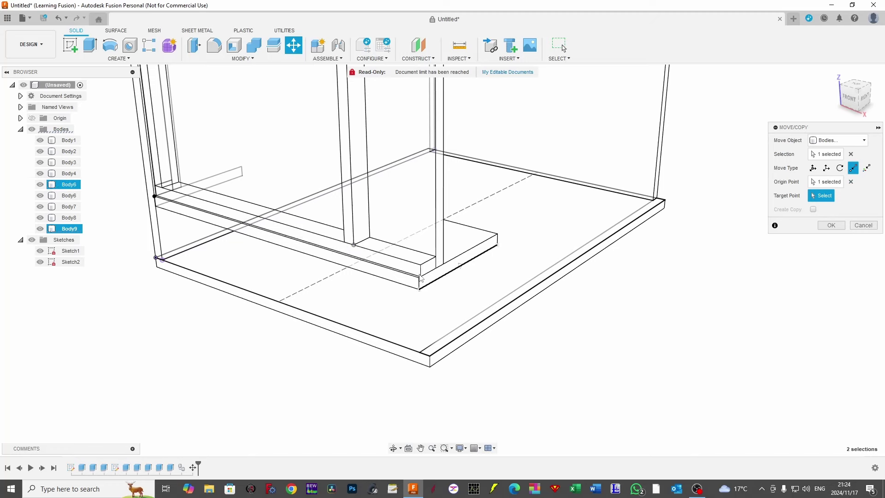
click(470, 348)
scroll(744, 307, down, 2)
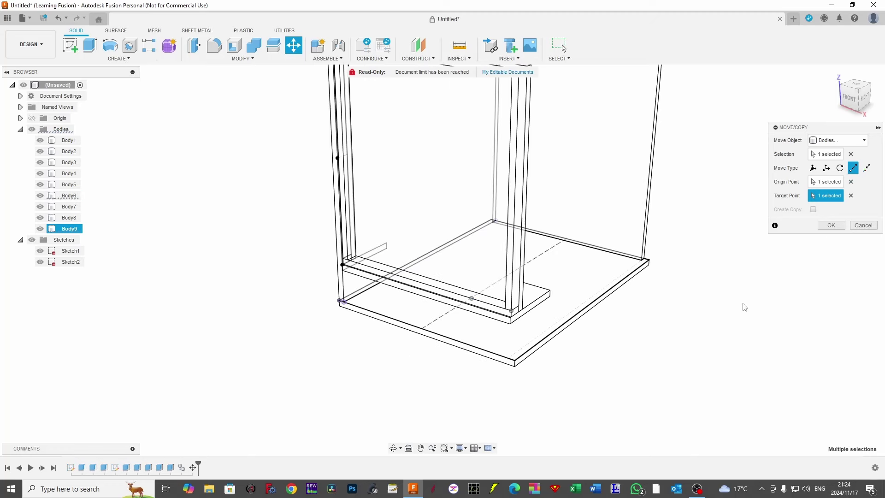
click(830, 225)
Start a sketch on the front face of the front panel and switch the camera to orthographic
scroll(739, 304, down, 3)
shift+middle_drag(739, 304, 756, 295)
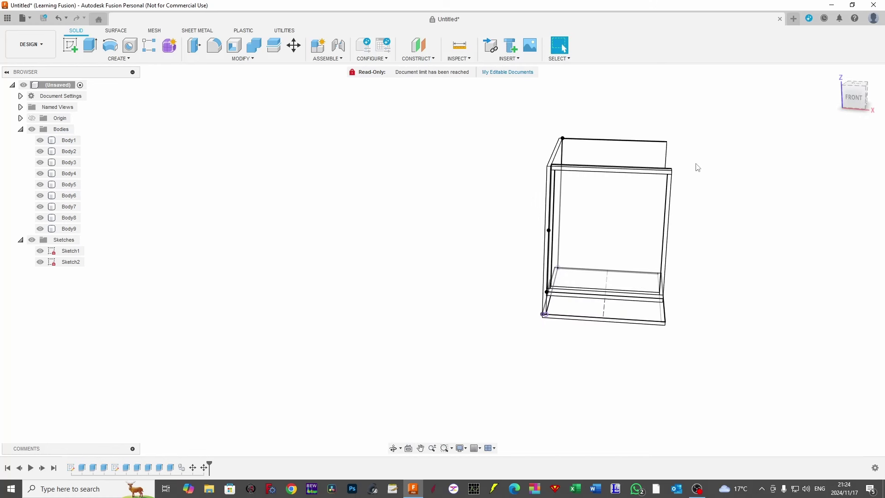
click(626, 253)
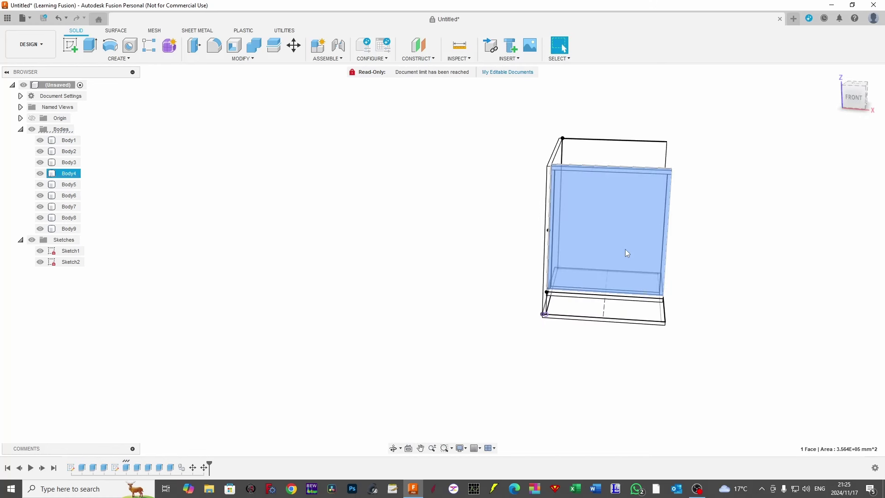
click(70, 49)
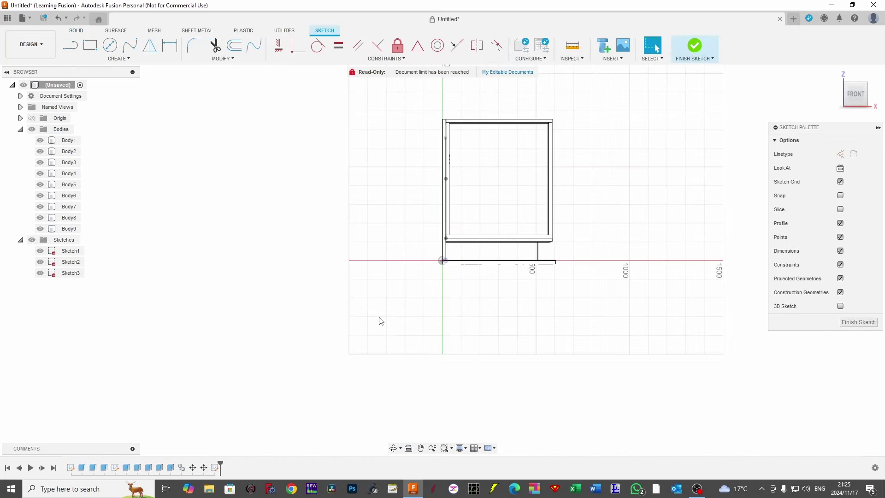
click(466, 448)
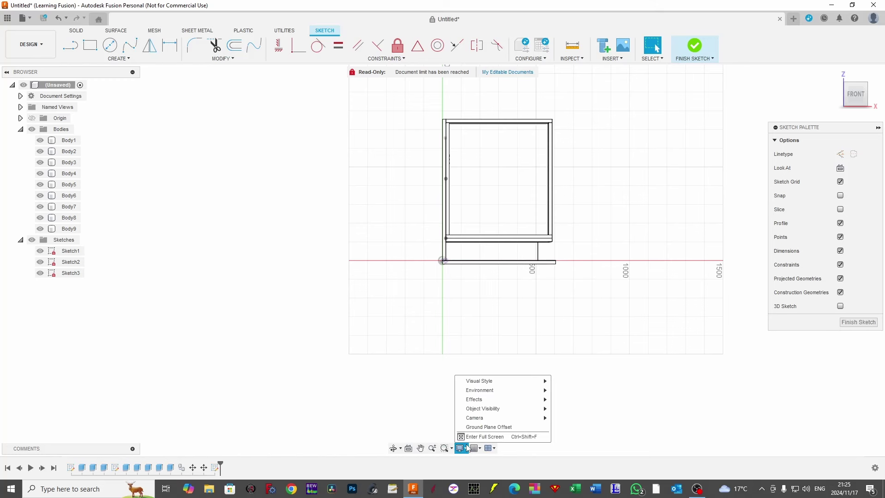
mouse_move(488, 420)
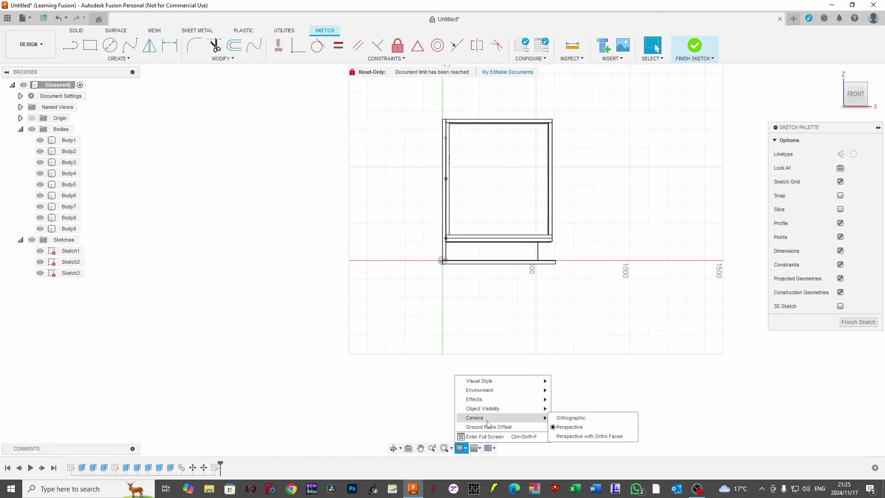
click(574, 419)
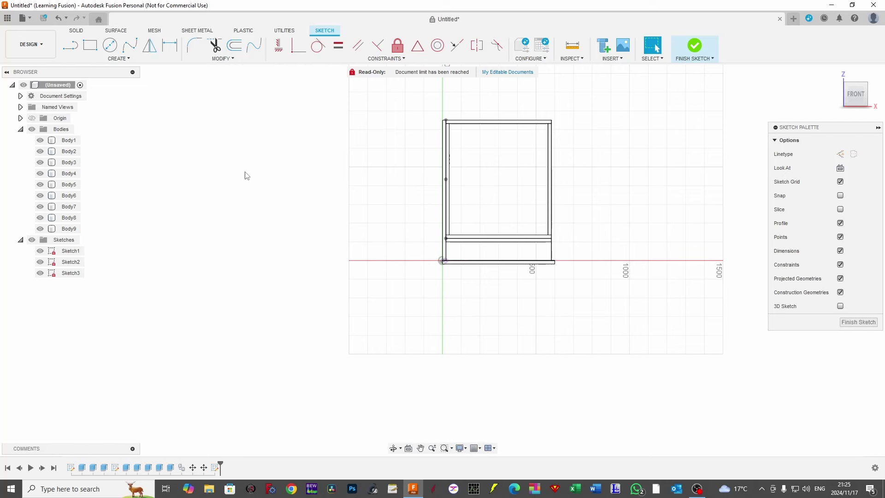
Draw a vertical construction centreline from the midpoint of the front panel's upper edge to the midpoint of the lower batten's upper edge
mouse_move(258, 148)
middle_down()
mouse_move(247, 205)
mouse_move(212, 255)
middle_up()
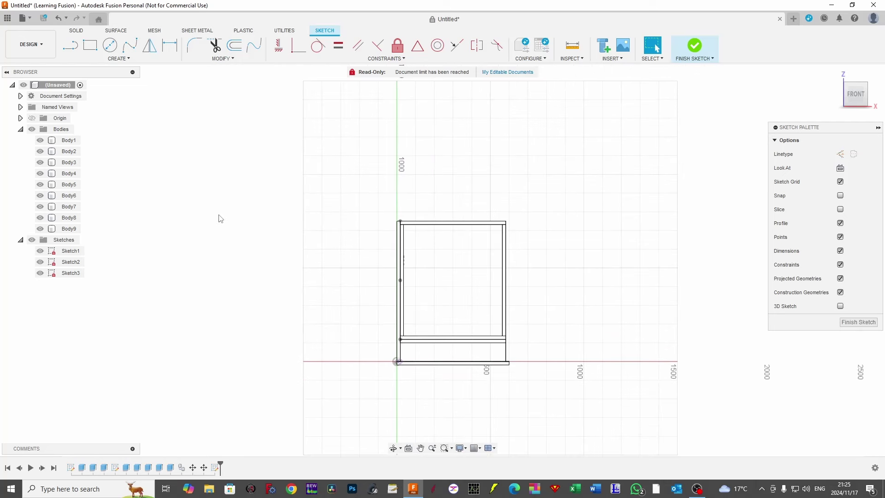
key(l)
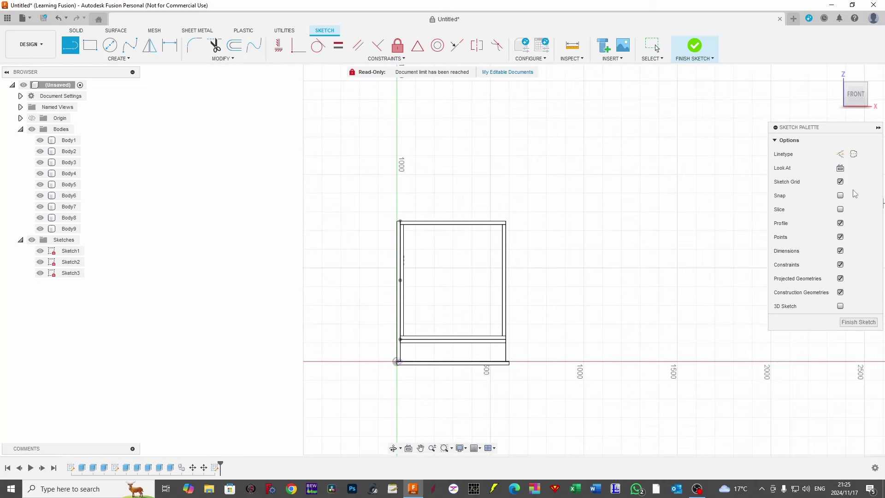
click(840, 154)
scroll(468, 270, up, 2)
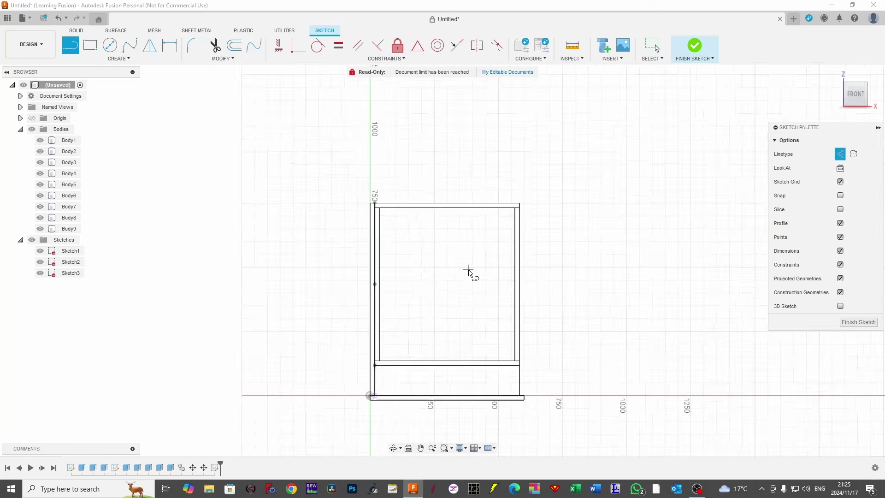
click(447, 207)
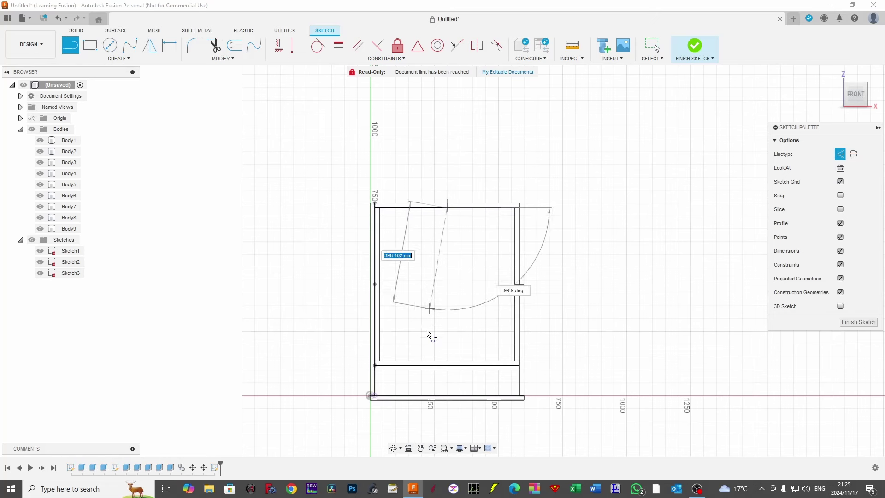
double_click(448, 361)
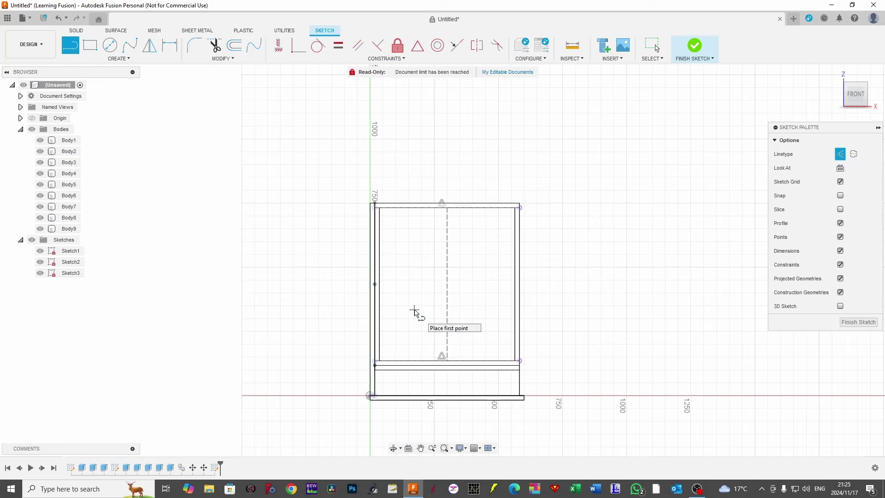
Draw a 465 mm diameter construction circle centred on the vertical centreline, slightly above its middle
click(110, 45)
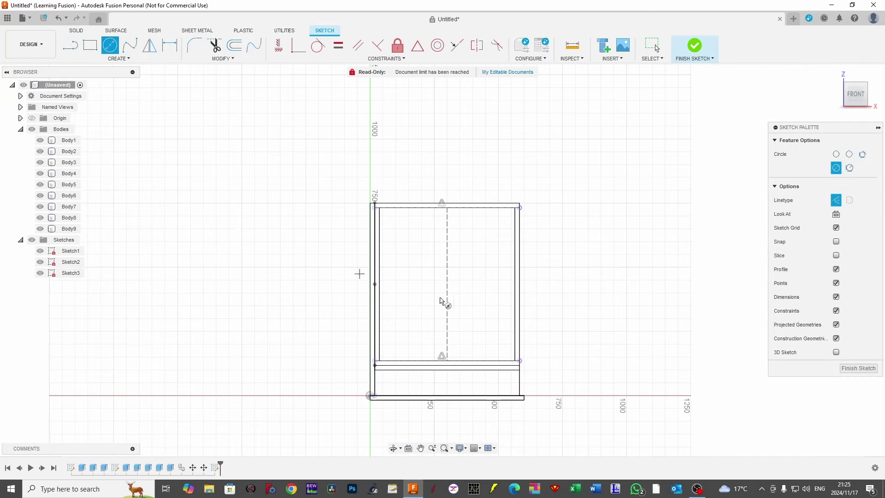
click(447, 280)
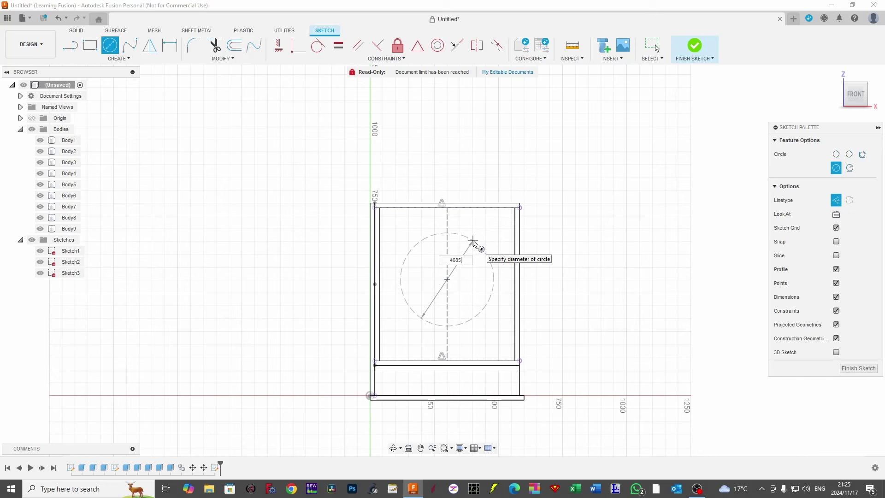
text(4685)
key(Tab)
key(BackSpace)
key(Return)
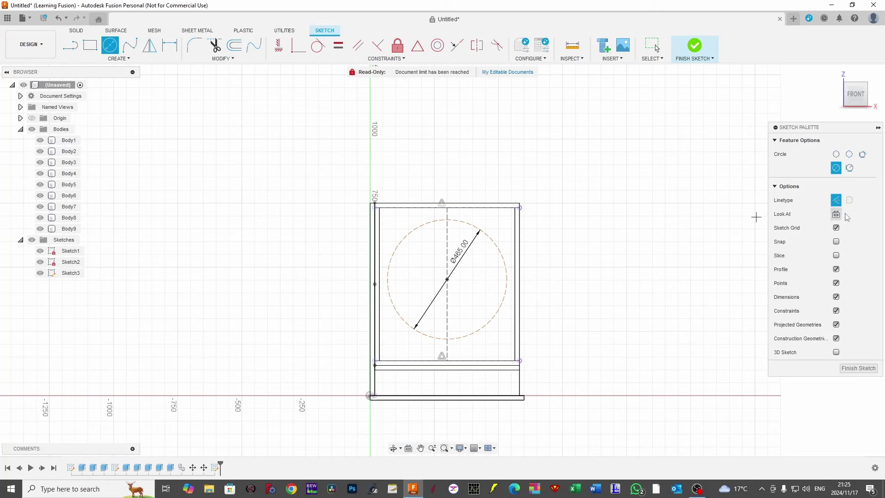
Draw a concentric 425 mm diameter circle in normal linetype inside the construction circle
click(836, 200)
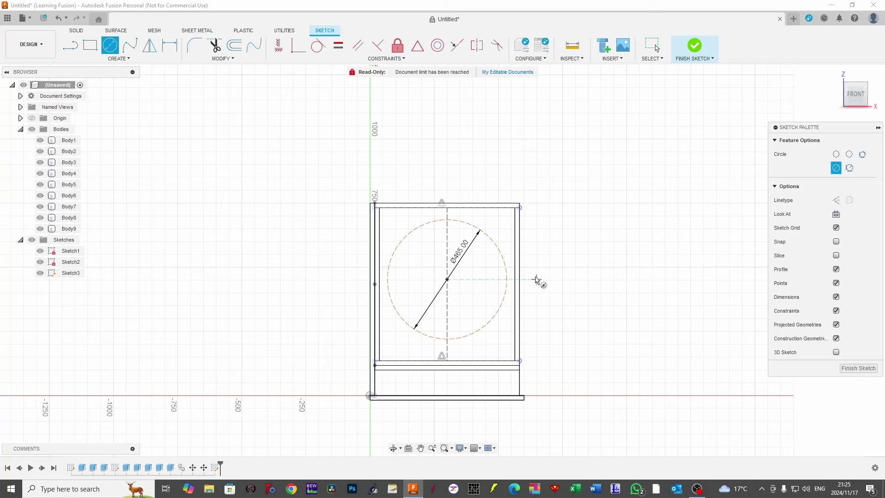
click(447, 280)
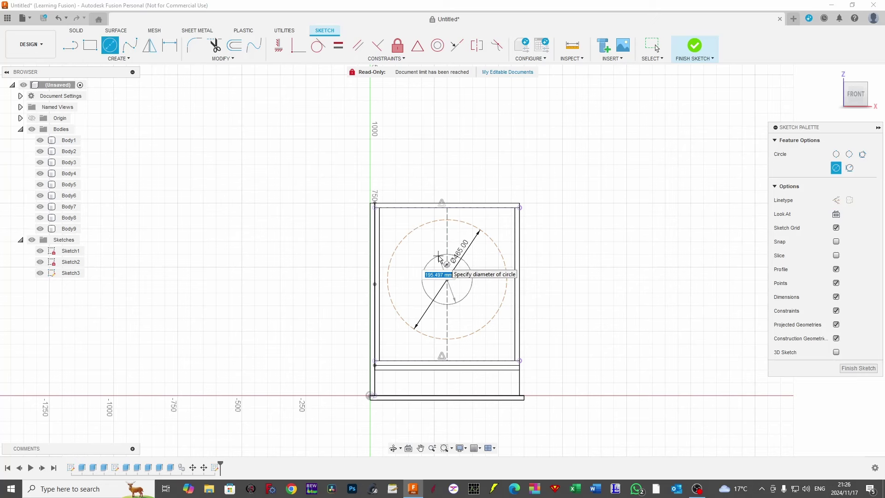
text(425)
key(Return)
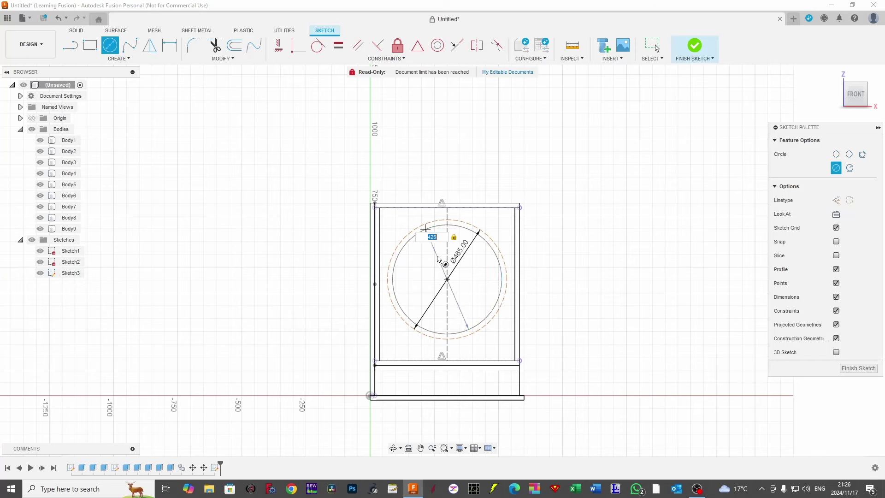
key(Escape)
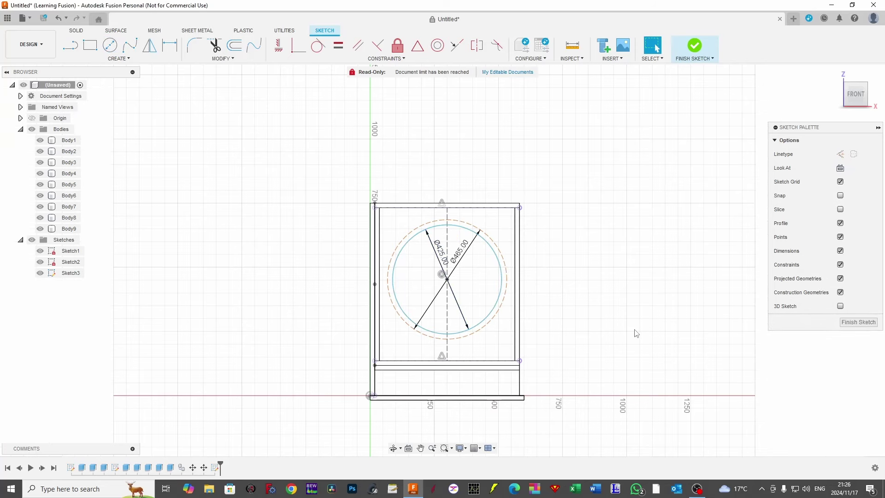
Finish the sketch and cut the 425 mm circle through the front panel with an extrusion distance of -Thickness
scroll(636, 333, up, 3)
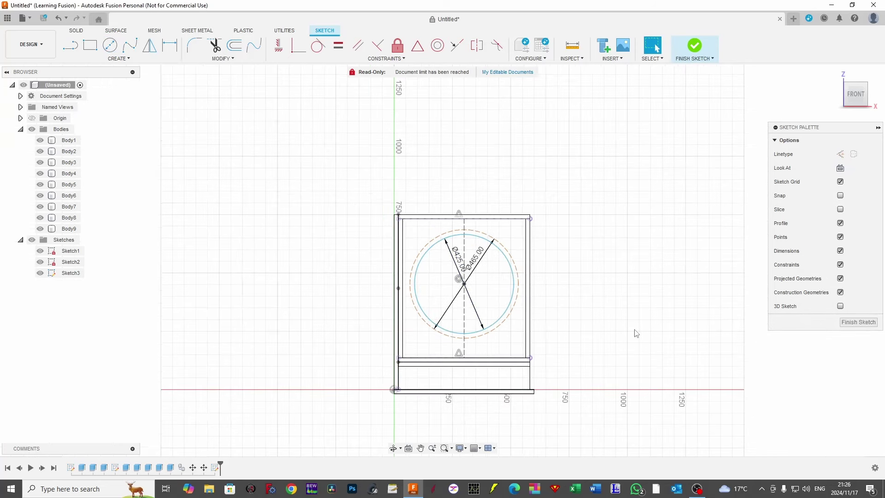
shift+middle_drag(642, 316, 561, 313)
click(707, 46)
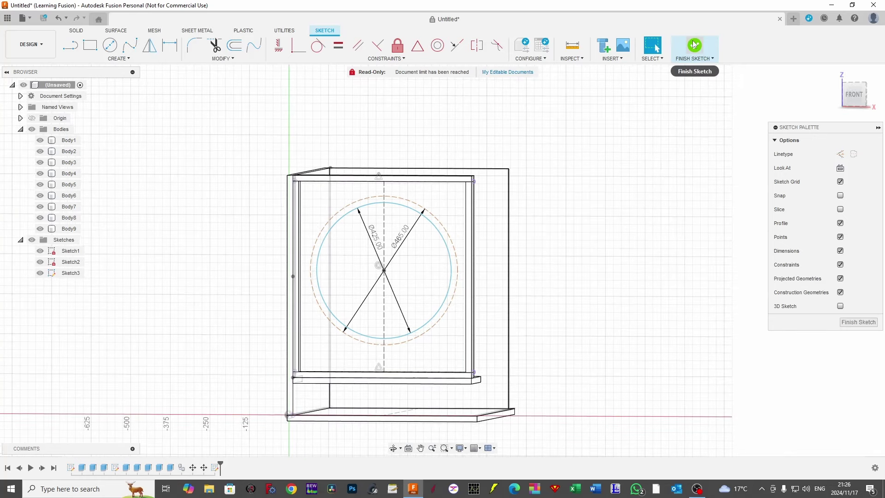
click(416, 258)
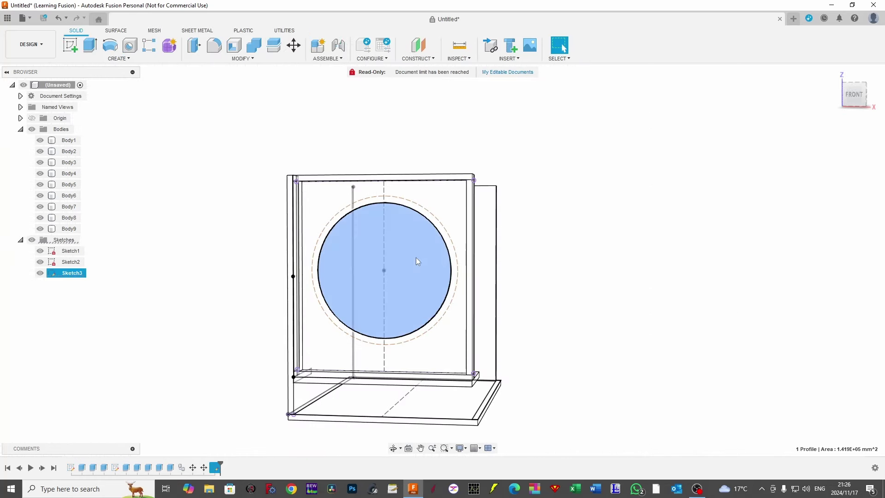
key(e)
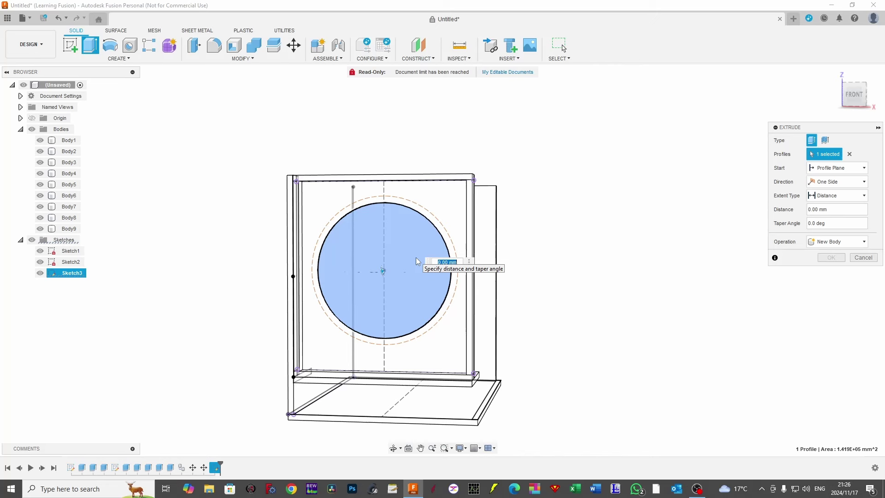
text(thick)
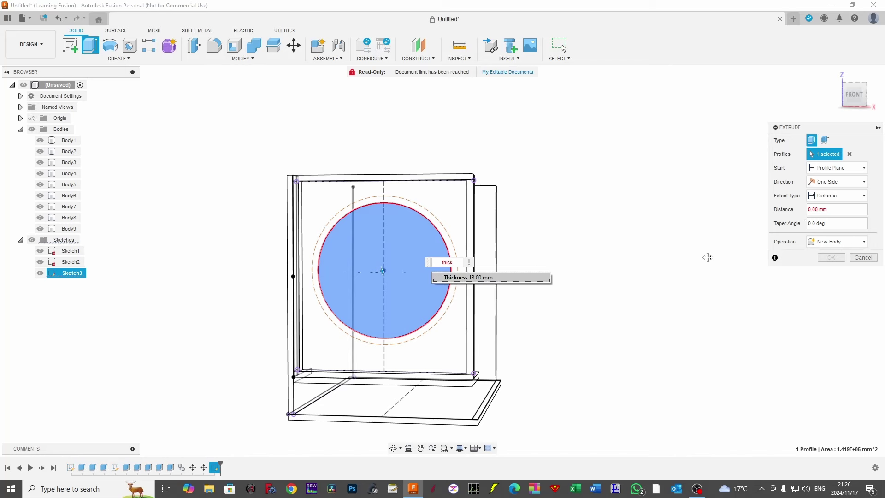
shift+middle_drag(707, 257, 637, 300)
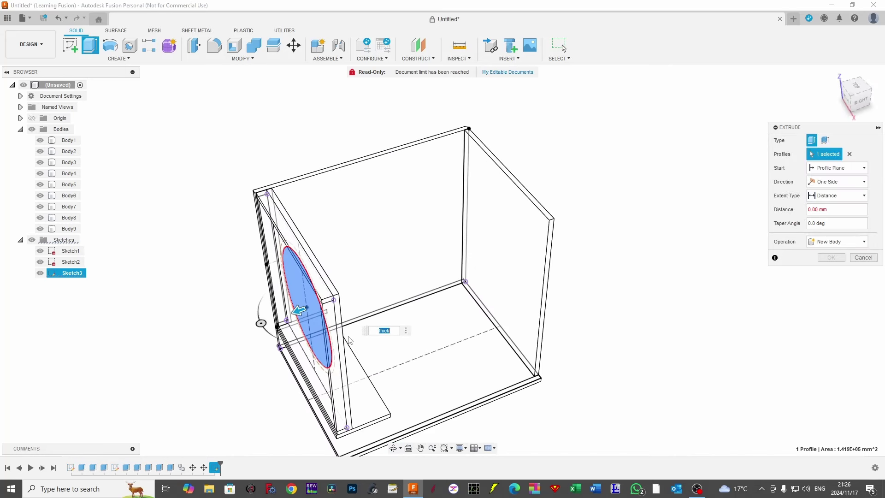
key(Home)
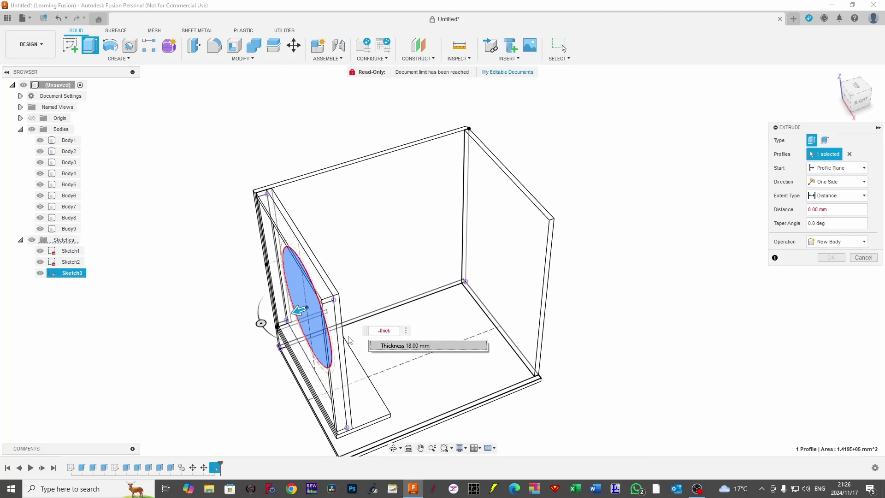
key(Return)
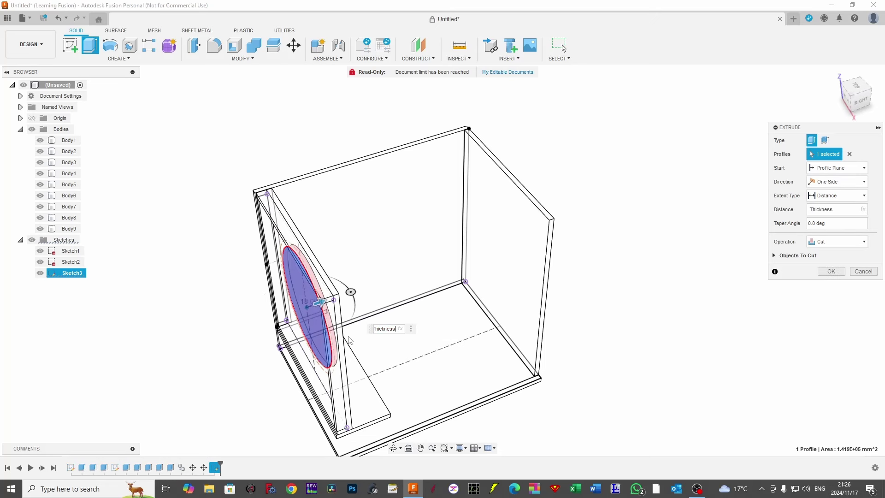
key(Return)
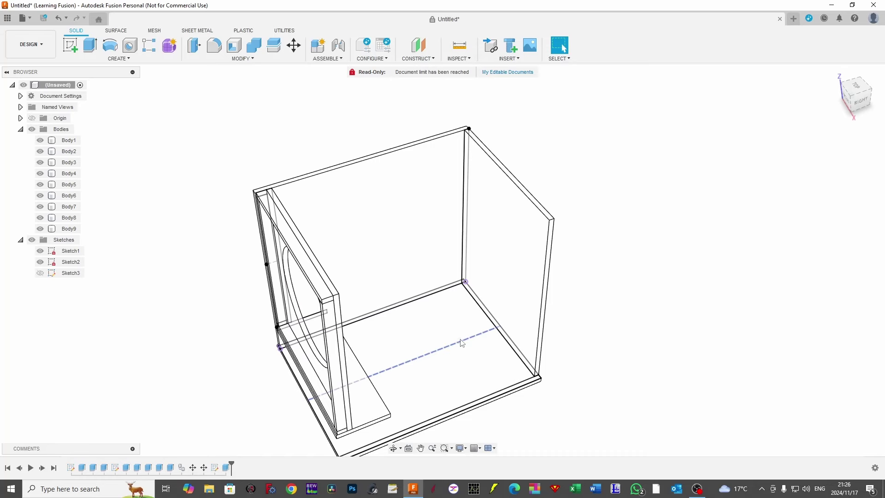
shift+middle_drag(638, 256, 596, 227)
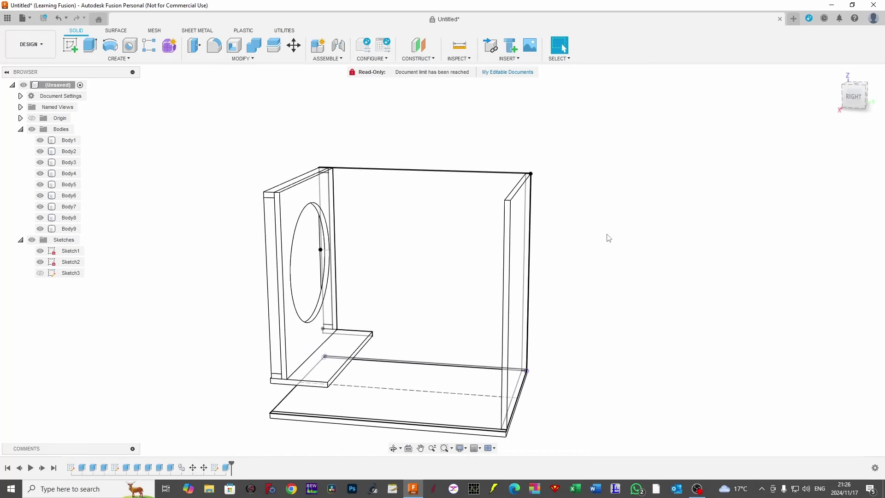
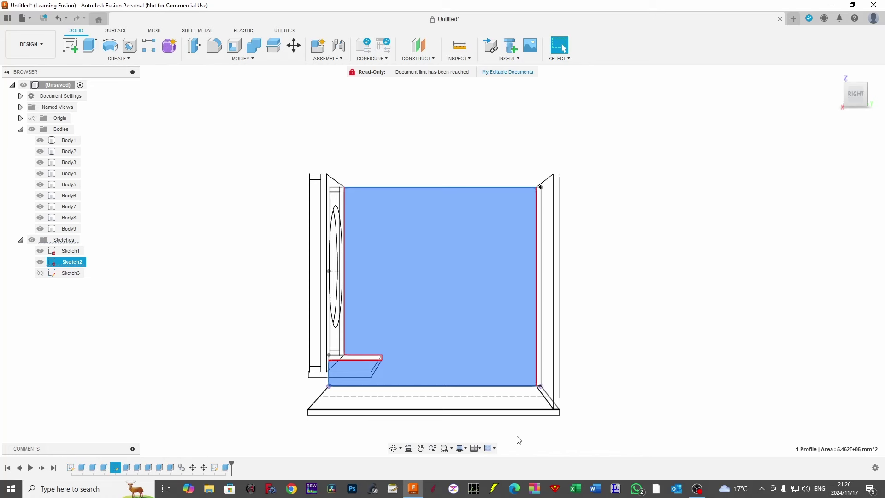
scroll(418, 420, up, 3)
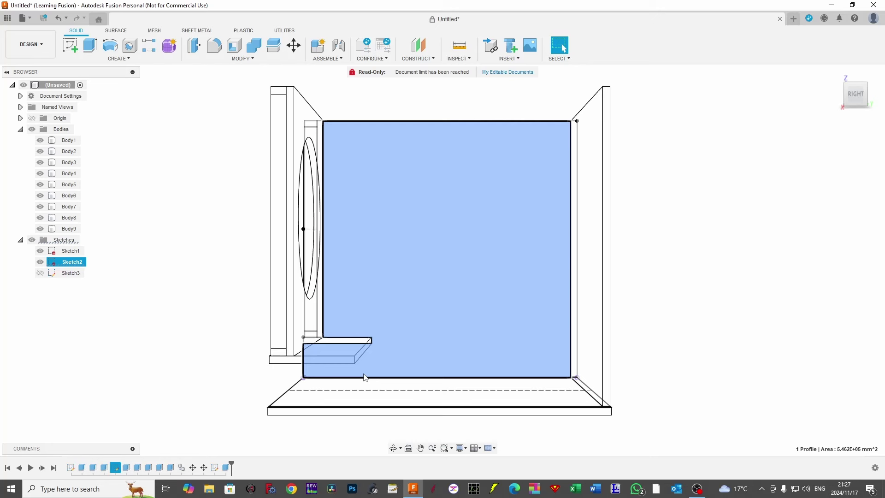
click(325, 234)
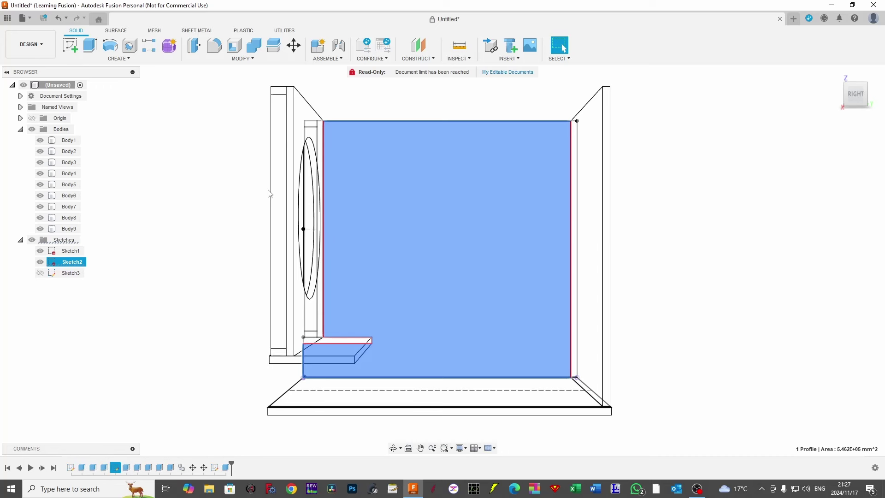
click(274, 331)
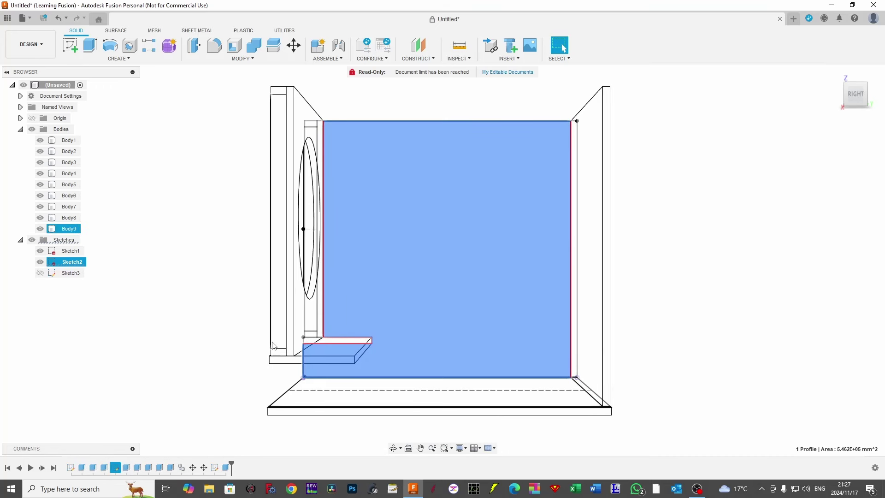
key(Escape)
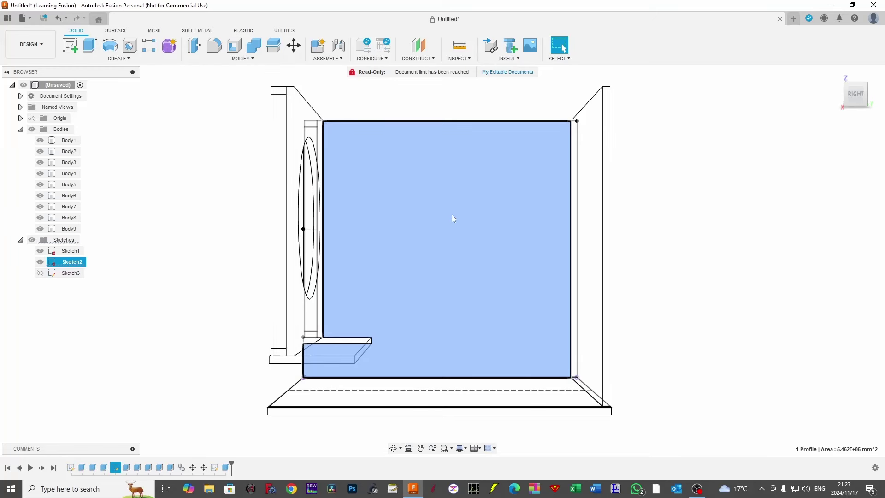
click(459, 244)
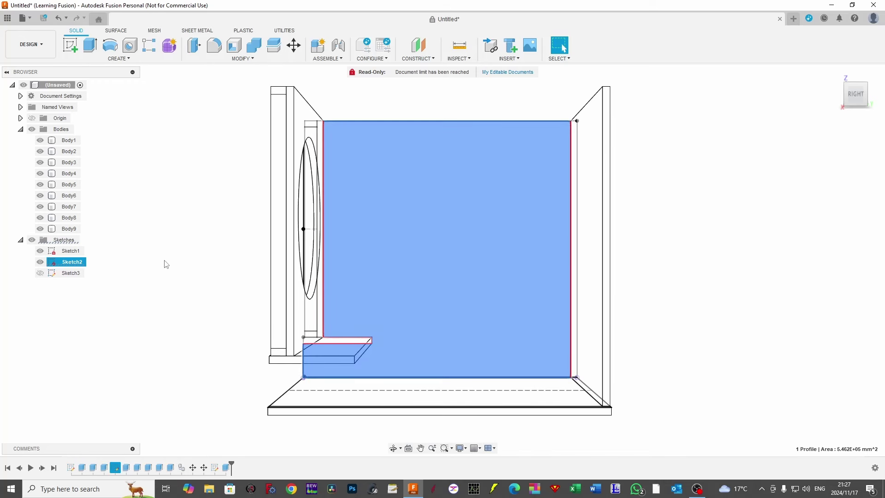
key(Escape)
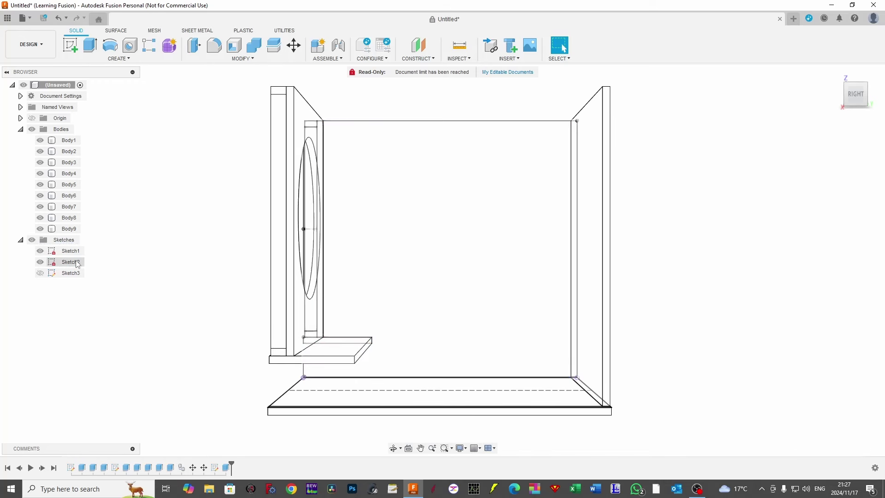
Edit Sketch2 to add a vertical line from the port strip's inner lower corner to the bottom panel's upper edge, and finish the sketch
double_click(71, 261)
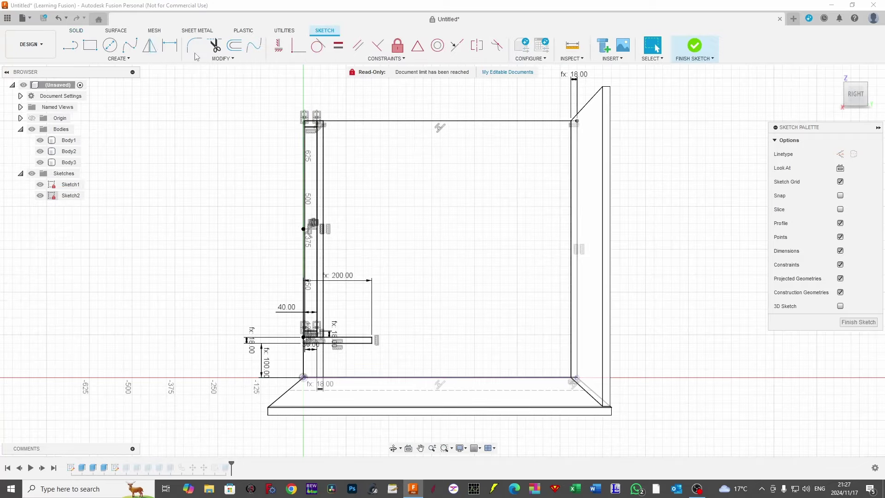
click(70, 45)
scroll(353, 362, up, 3)
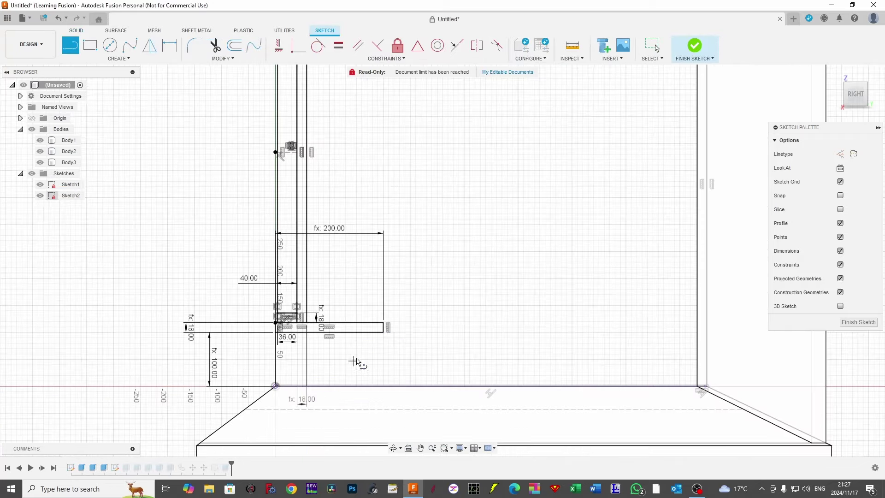
click(382, 332)
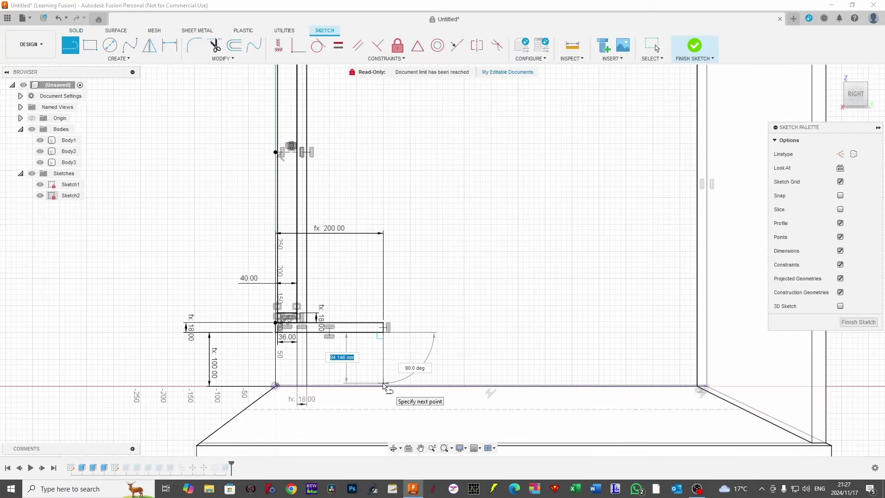
click(383, 386)
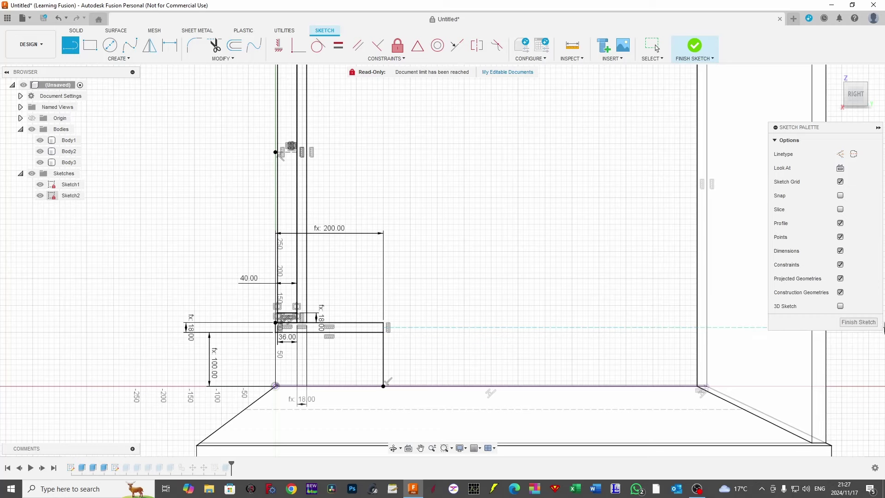
click(858, 322)
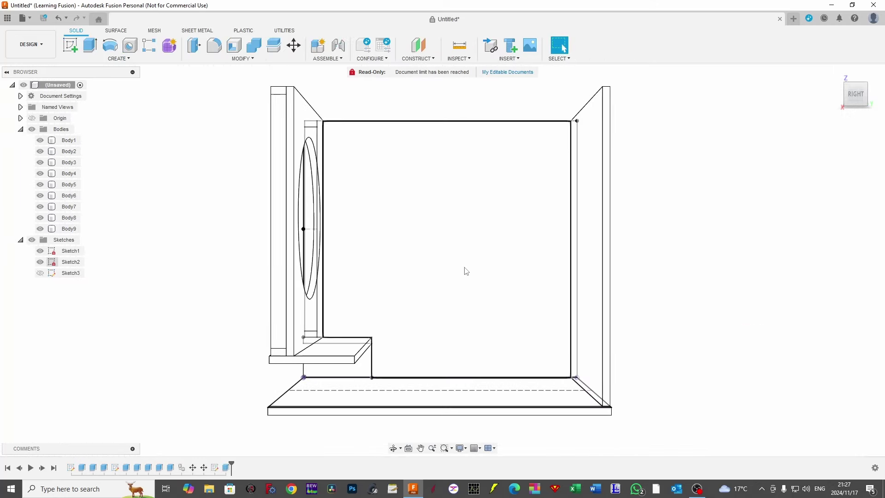
Extrude the enclosed interior side profile, excluding the port area, 564 mm across the box as a new body
click(460, 243)
middle_drag(691, 276, 774, 316)
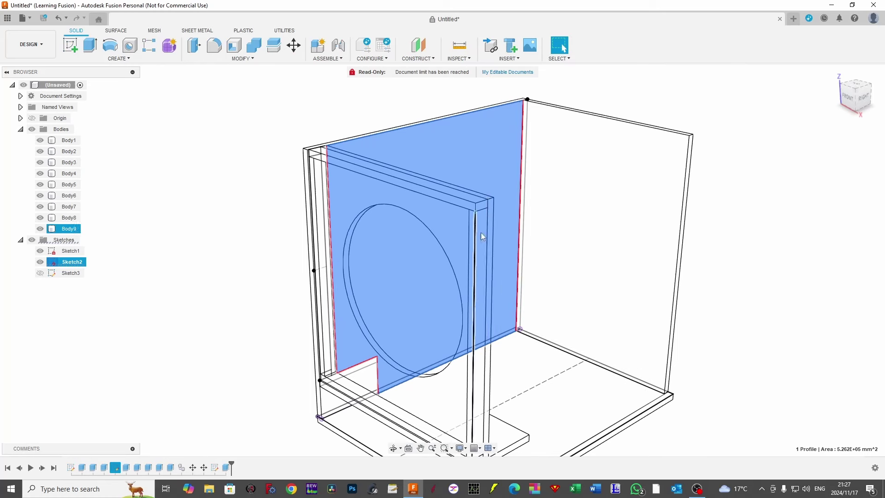
key(e)
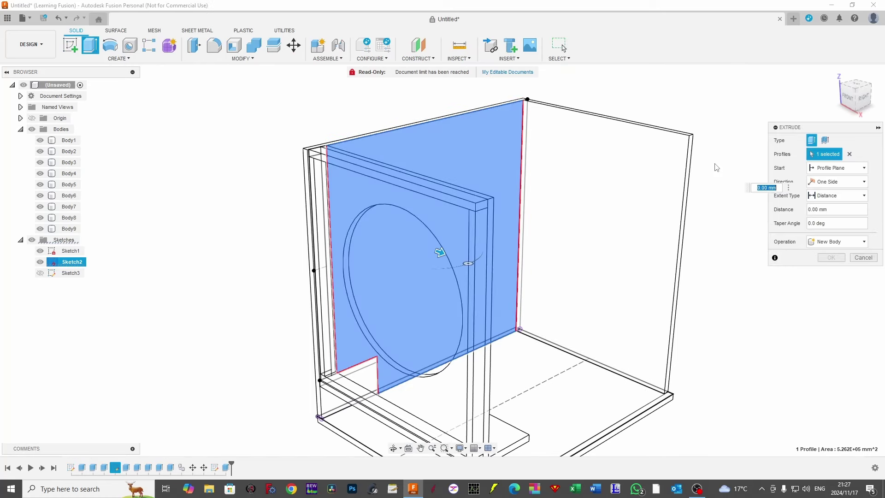
scroll(710, 165, up, 3)
text(564)
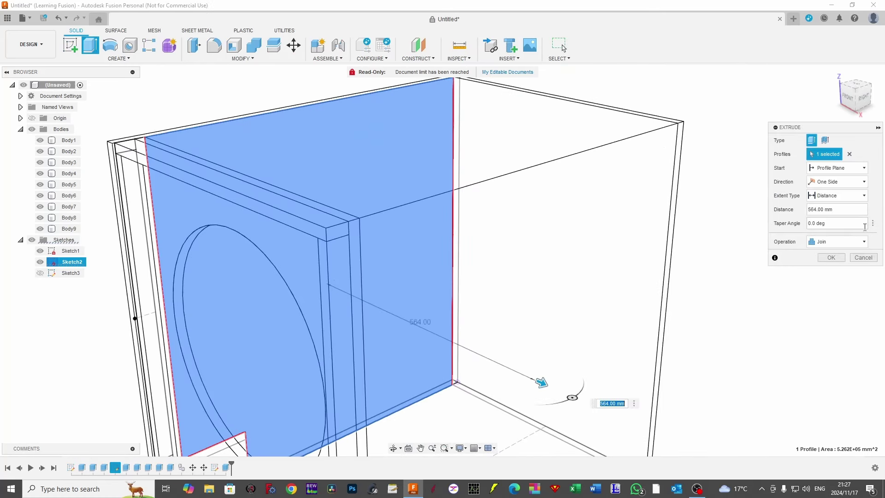
click(838, 251)
click(829, 278)
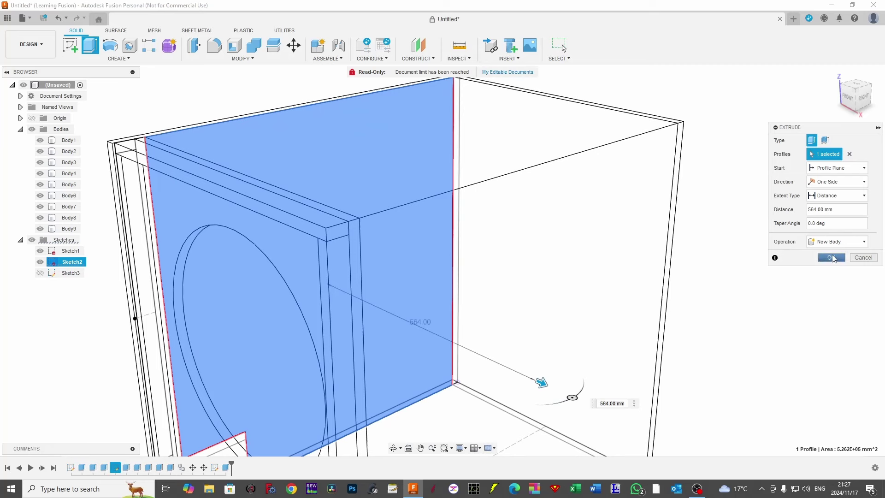
click(832, 257)
scroll(720, 320, down, 4)
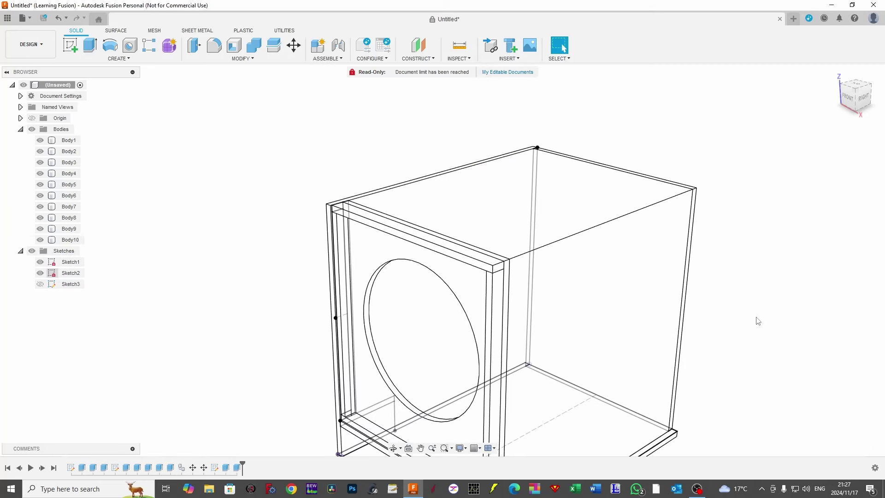
middle_drag(758, 321, 671, 292)
Rename the interior air-space body as Volume and open its properties
click(73, 239)
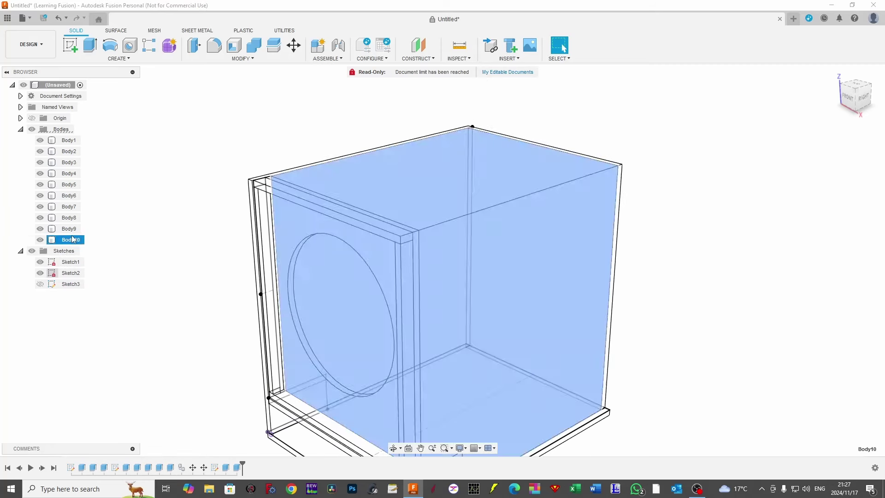
right_click(73, 240)
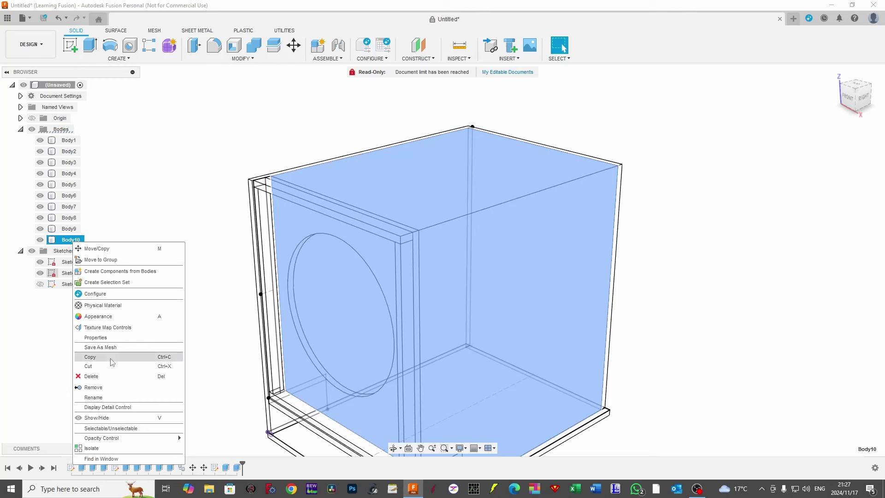
click(109, 395)
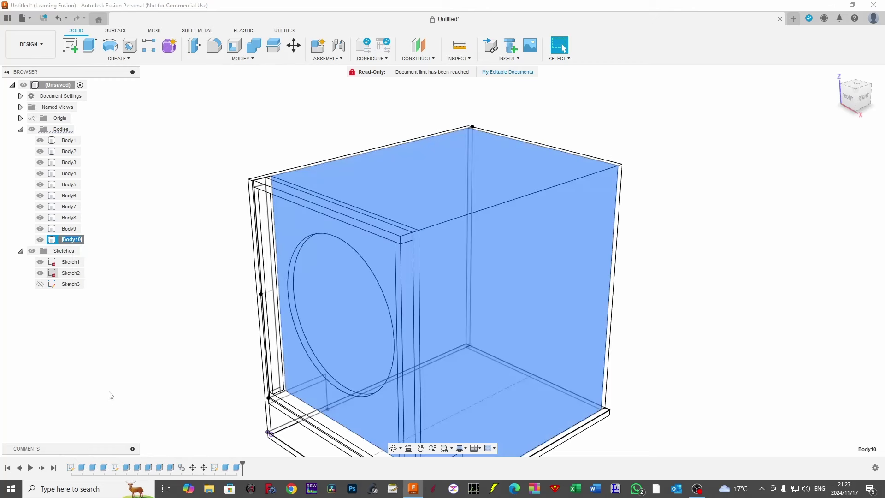
text(Volume)
key(Return)
right_click(77, 243)
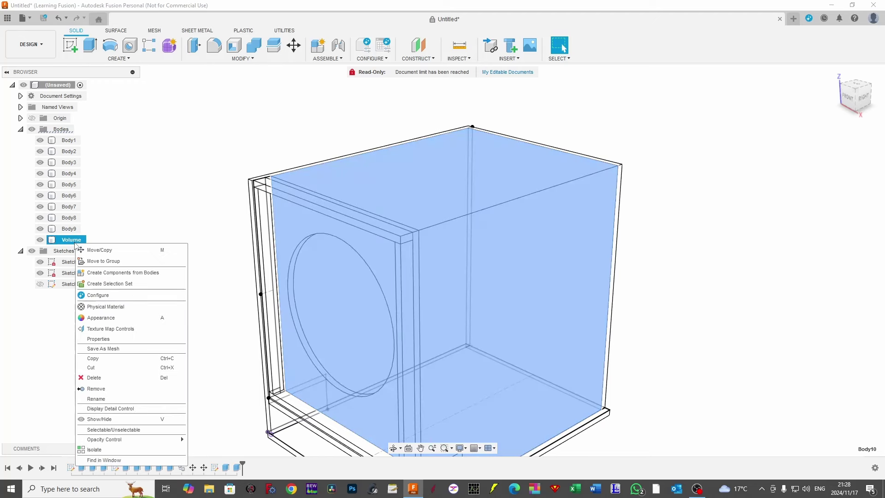
click(106, 339)
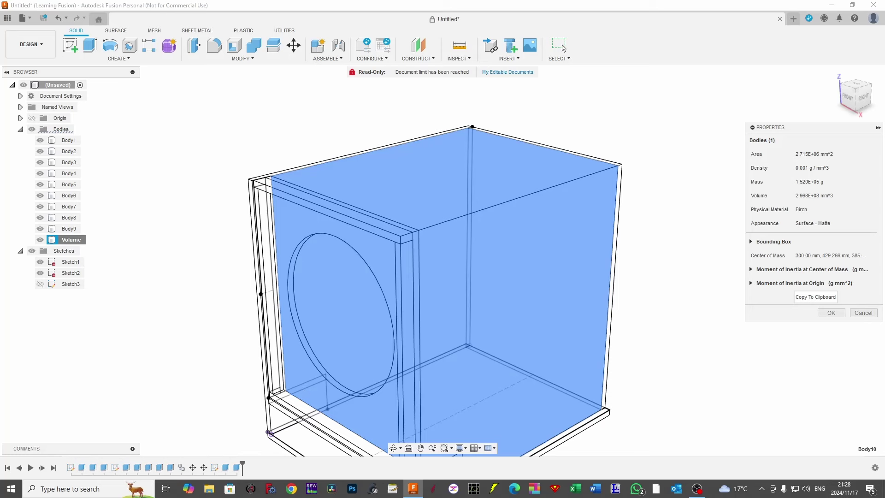
Switch to WinISD and start a new project with the Lavoce SAF184.03 driver
click(373, 489)
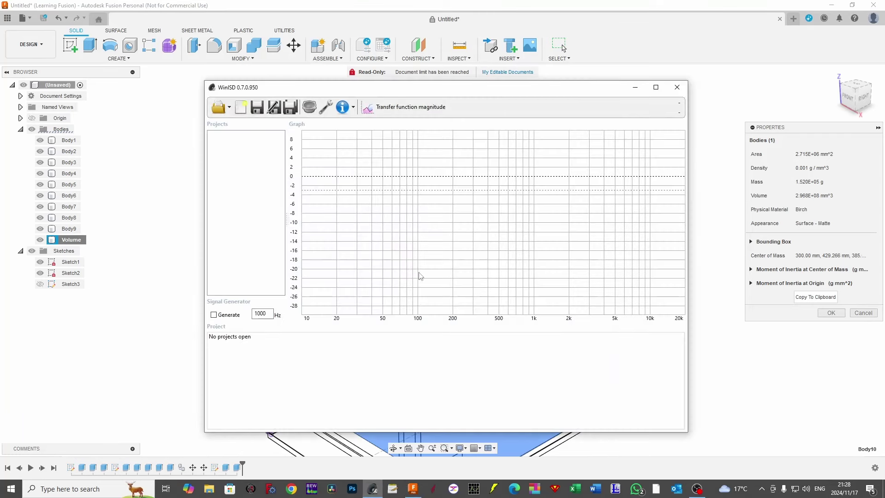
click(241, 107)
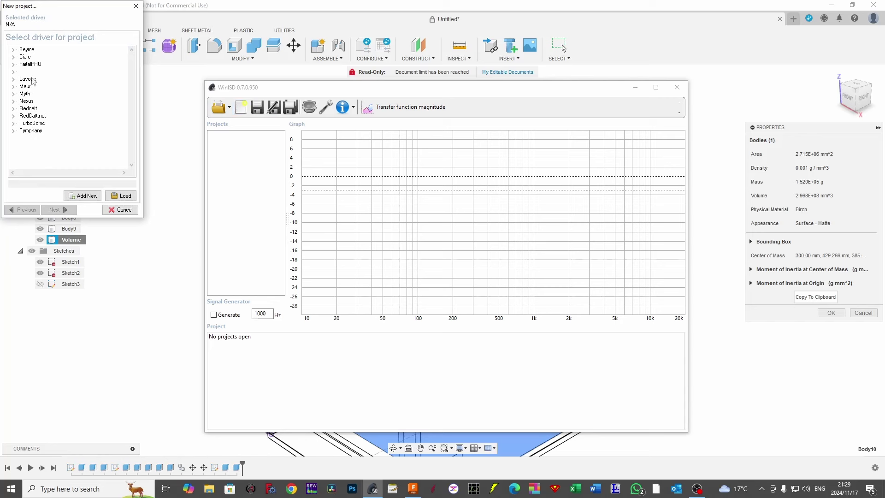
click(14, 79)
click(31, 86)
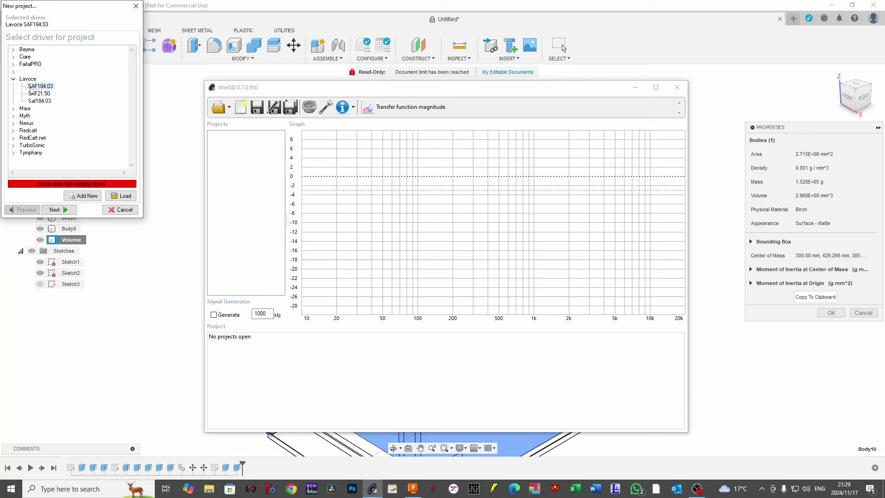
click(59, 210)
click(60, 210)
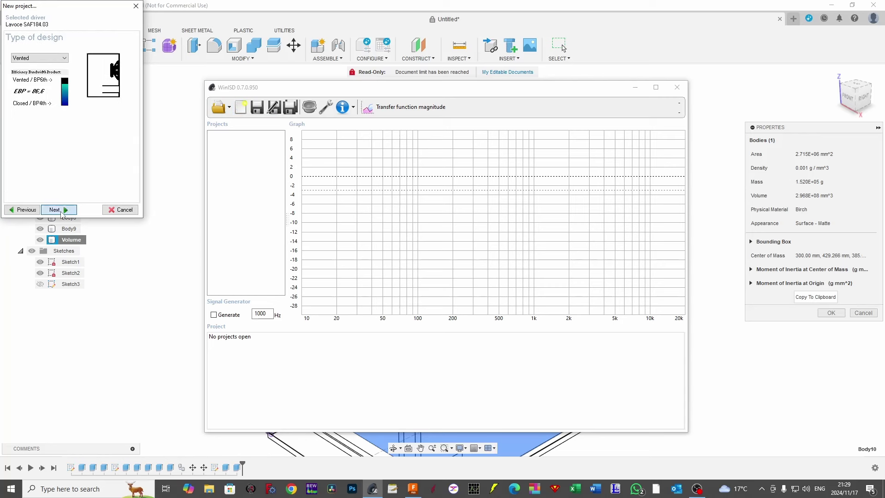
Keep the Vented design type, name the project kajho;w, and create it
click(61, 211)
click(62, 213)
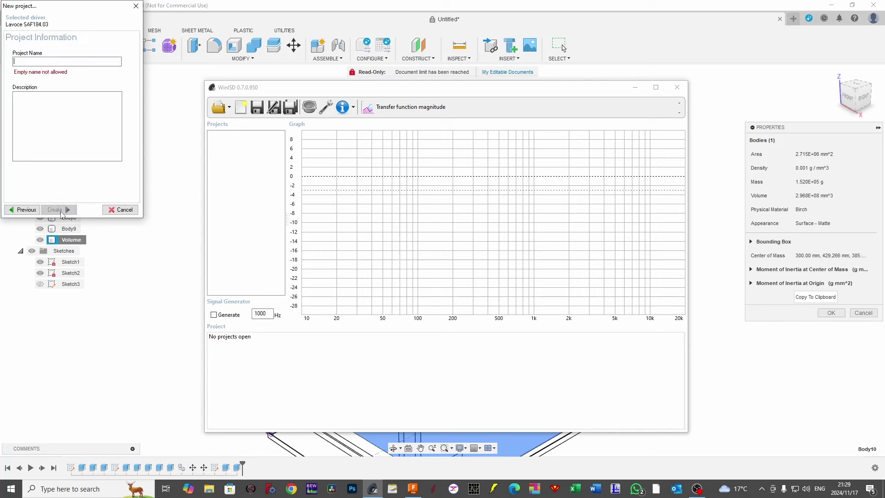
text(kajho,w)
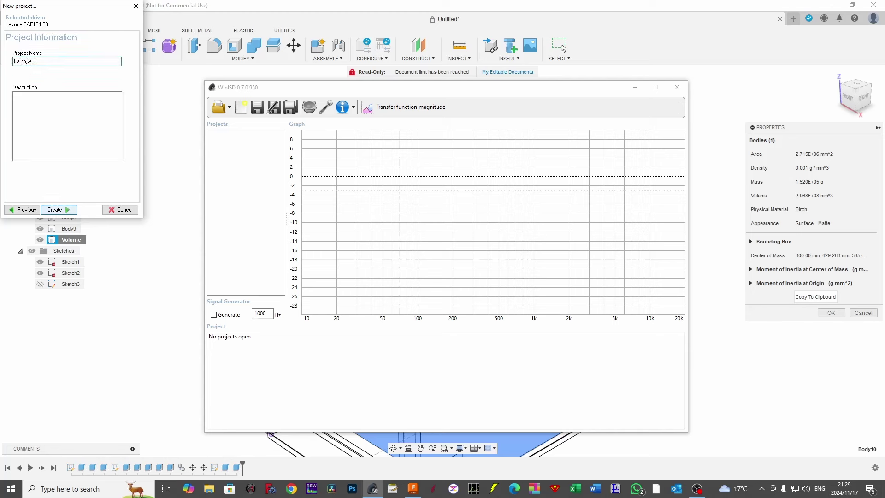
click(59, 210)
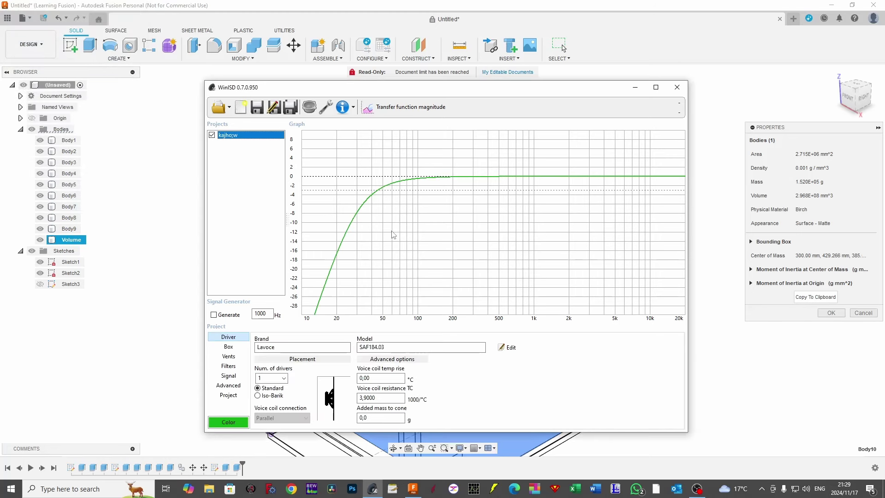
Examine the rear chamber's volume in the project's box settings, cycling through its volume units
click(228, 346)
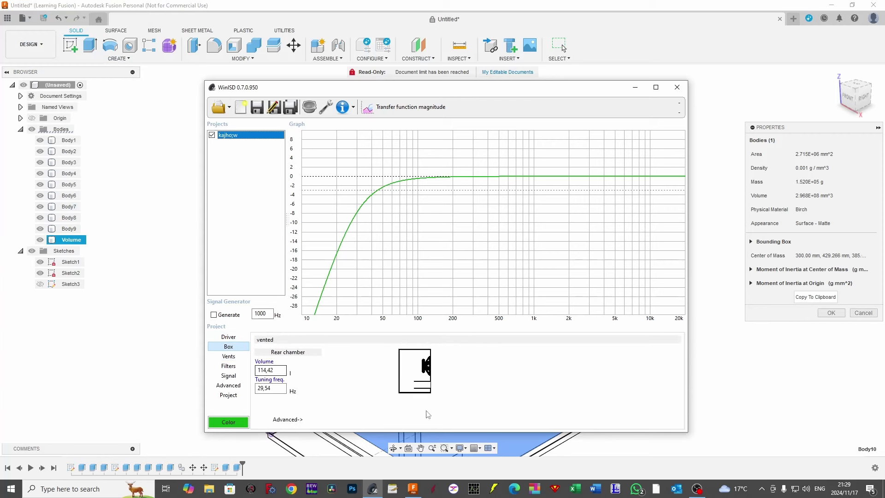
click(292, 374)
click(293, 378)
click(293, 377)
click(292, 378)
click(293, 378)
Switch back to Fusion, dismiss the body properties, and change the document's active units to Meter
click(633, 87)
scroll(633, 87, down, 2)
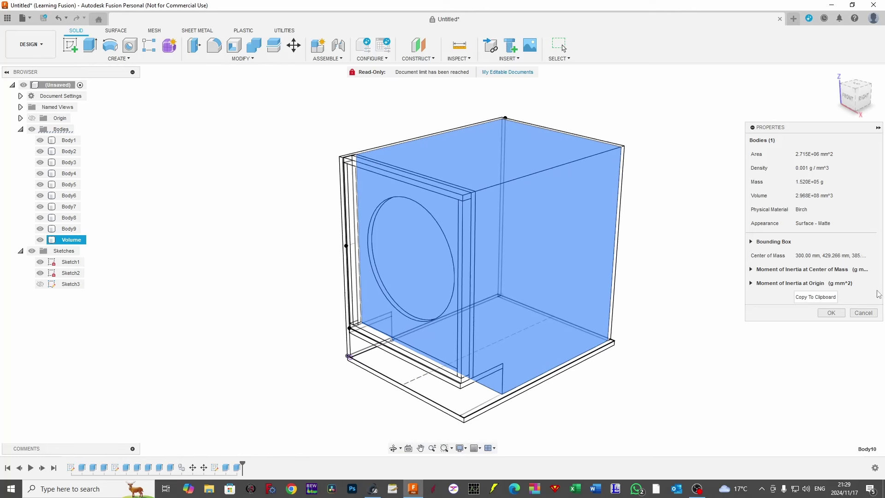
click(863, 312)
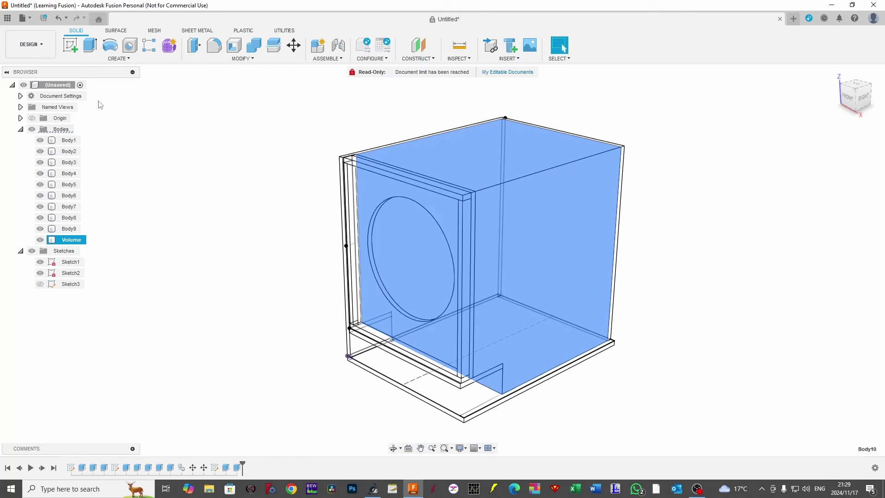
right_click(63, 97)
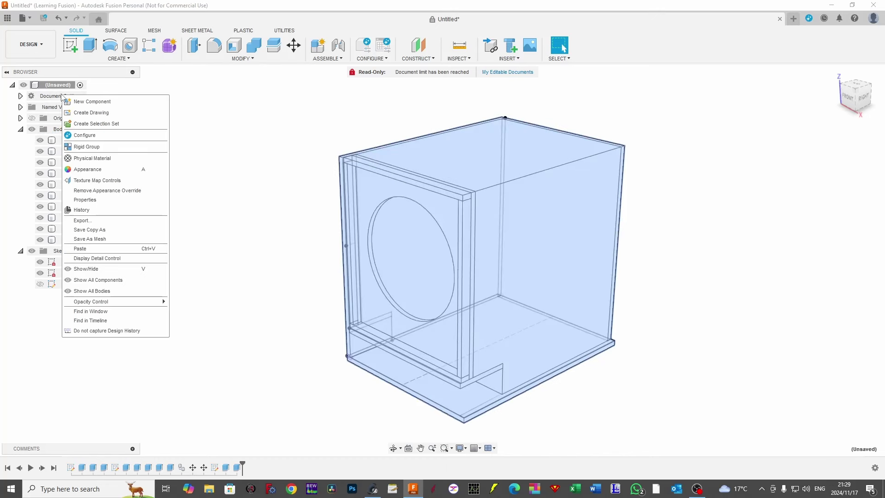
click(21, 95)
click(85, 107)
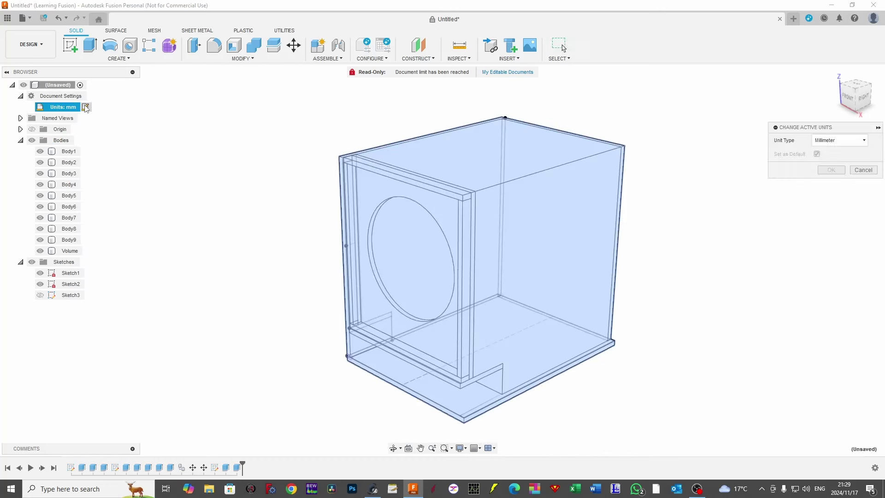
click(853, 142)
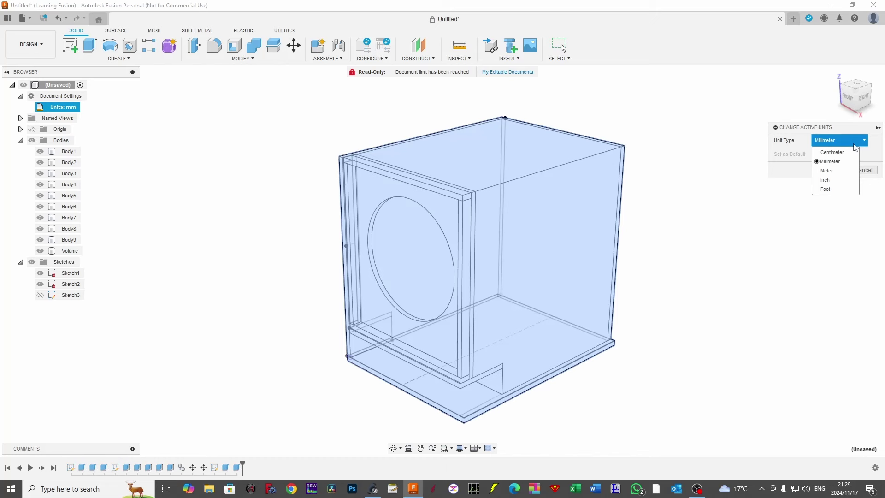
click(834, 171)
click(841, 171)
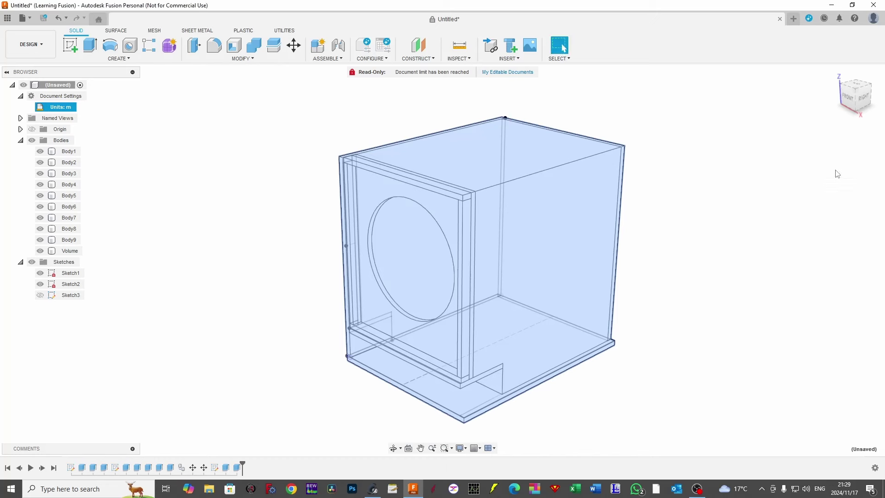
Read the Volume body's volume in cubic metres from its properties and close them
right_click(60, 253)
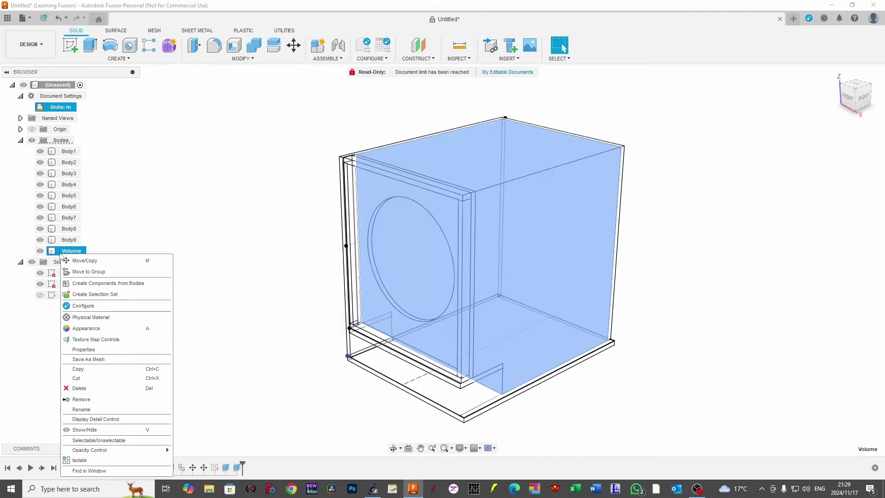
click(96, 350)
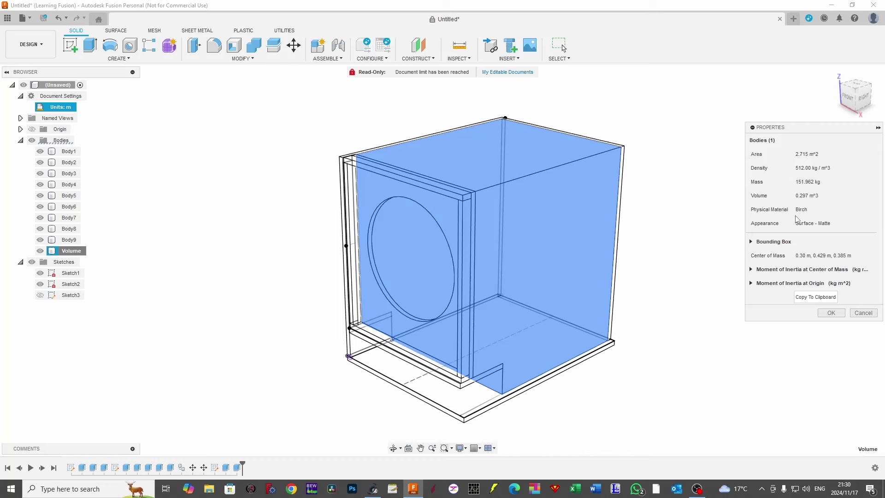
click(857, 312)
click(697, 416)
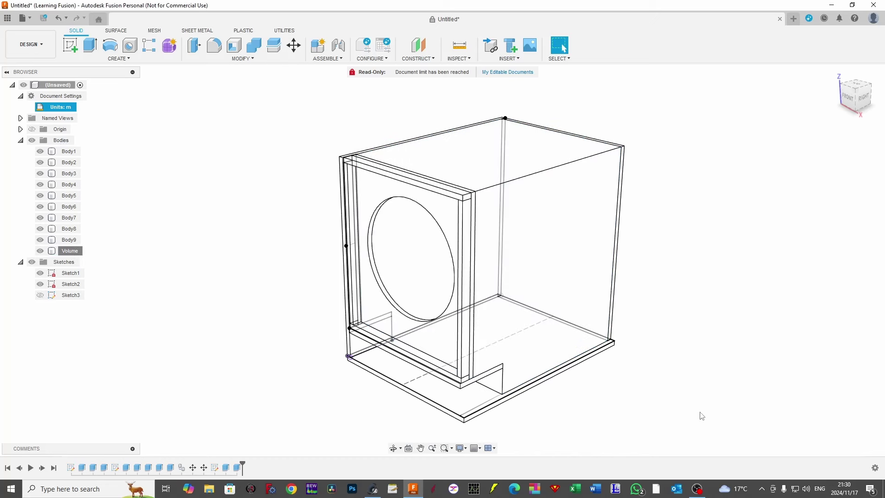
Hide the Volume body so only the box panels are shown
click(47, 253)
click(41, 252)
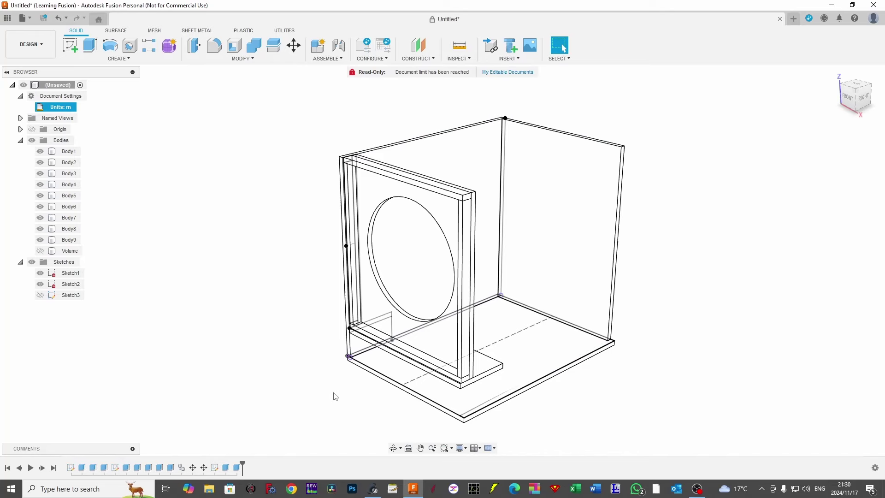
shift+middle_drag(332, 395, 375, 352)
mouse_move(356, 391)
mouse_down()
mouse_move(339, 381)
mouse_move(345, 386)
mouse_up()
key(Escape)
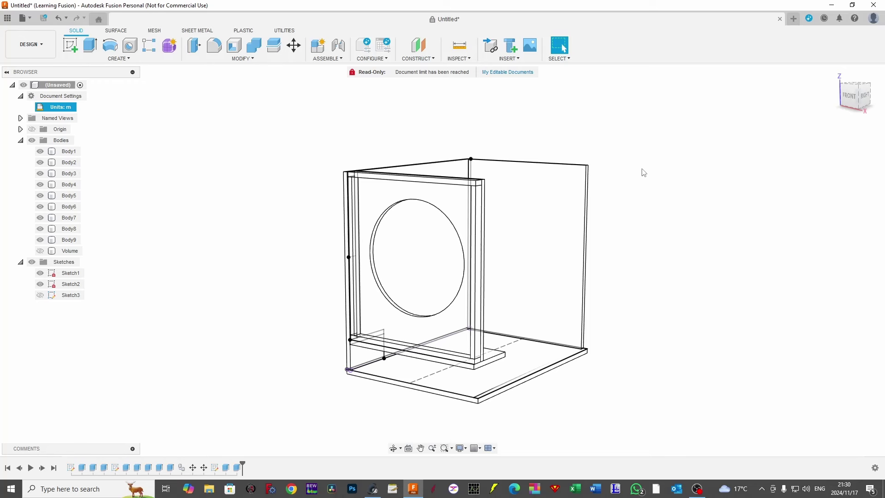
Extrude the side panel strip along the bottom panel's open right edge 0.75 m upward as a new body
mouse_move(610, 268)
shift+middle_down()
mouse_move(564, 265)
mouse_move(600, 258)
shift+middle_up()
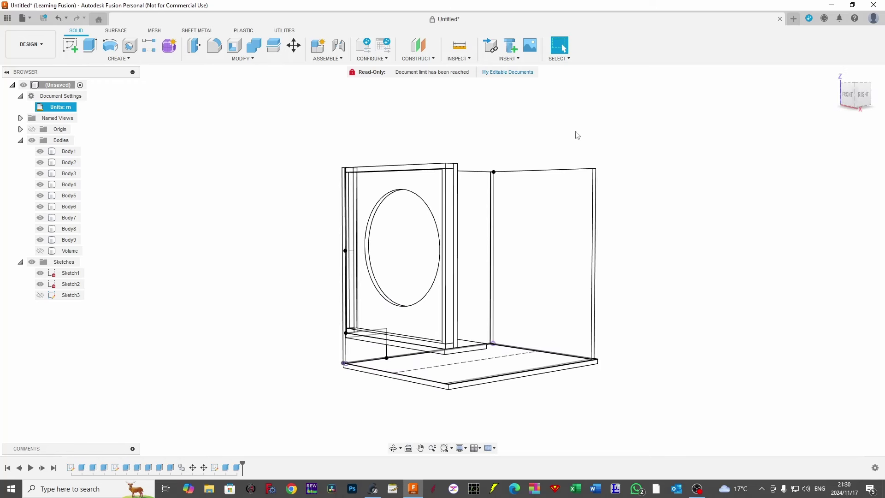
shift+middle_drag(676, 259, 643, 272)
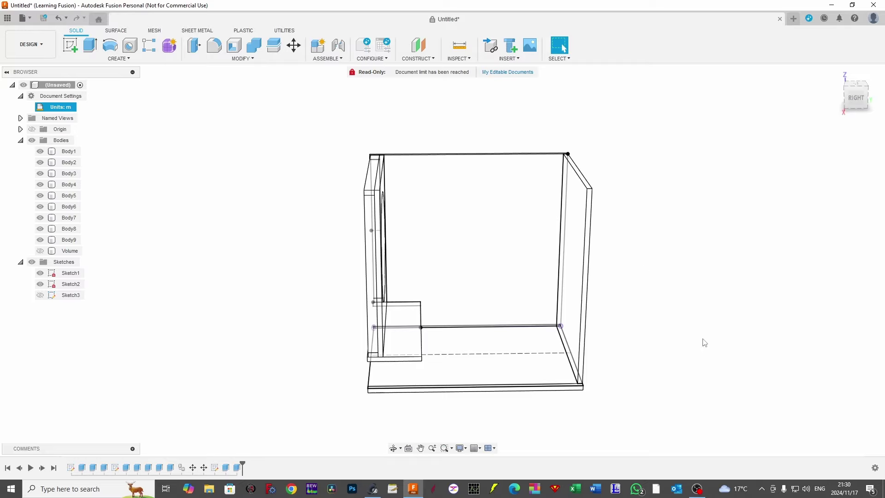
mouse_move(671, 261)
shift+middle_down()
mouse_move(666, 253)
mouse_move(683, 256)
shift+middle_up()
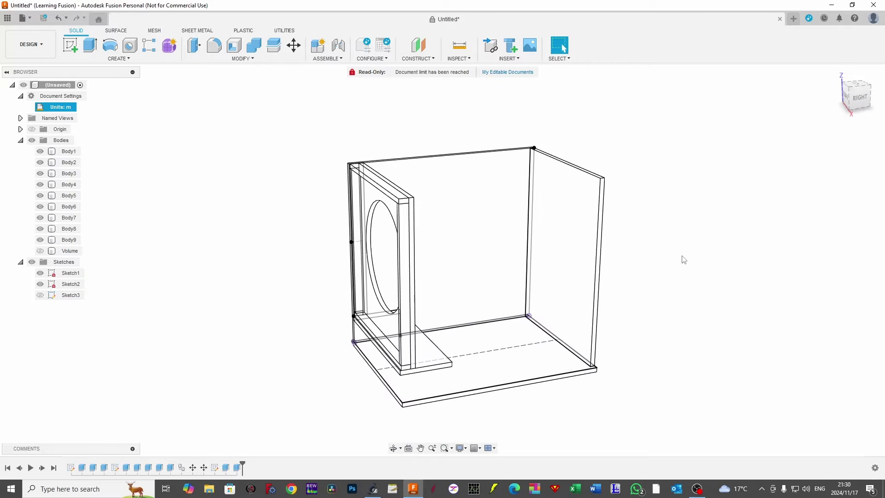
scroll(618, 371, up, 3)
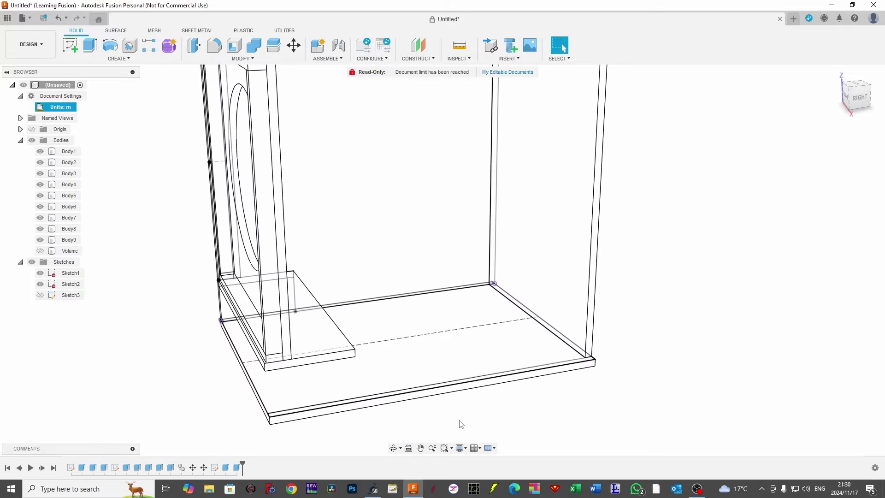
shift+middle_drag(458, 420, 500, 429)
scroll(445, 284, up, 3)
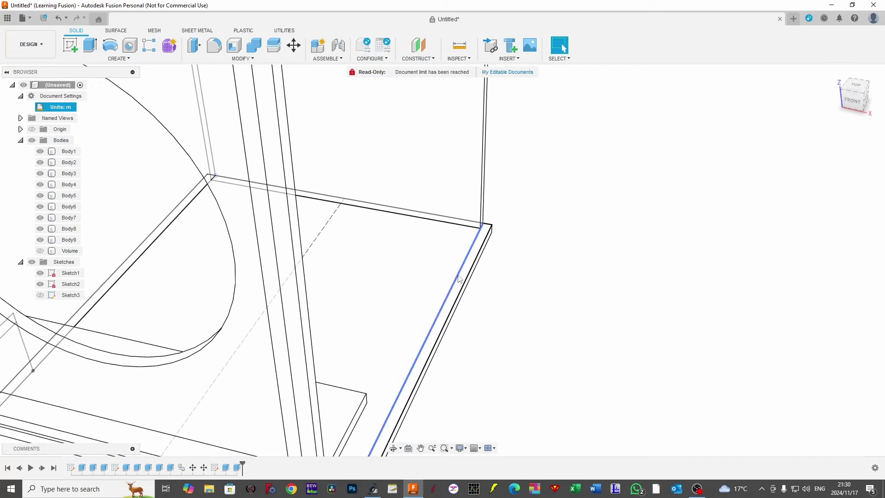
click(463, 278)
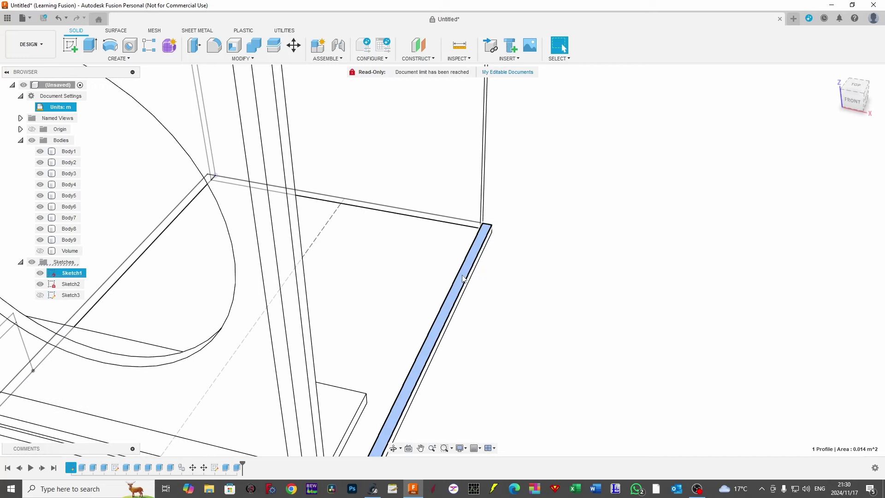
scroll(463, 279, down, 4)
text(e)
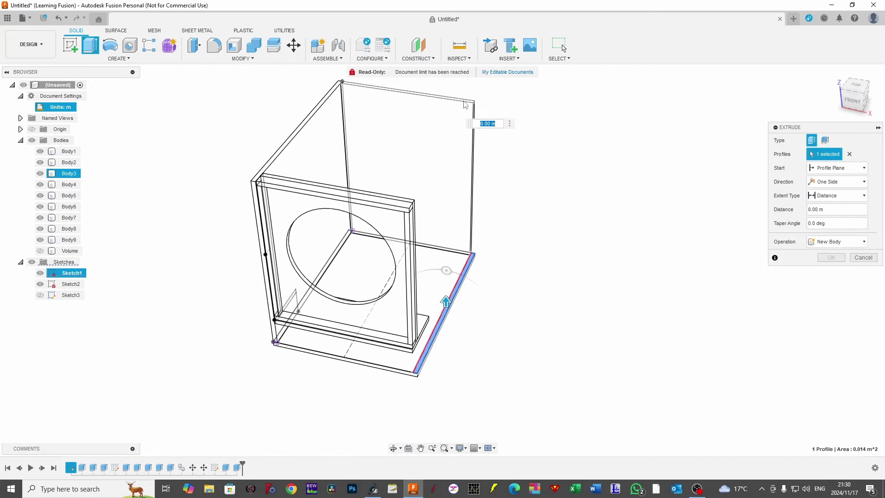
text(0.75)
click(817, 245)
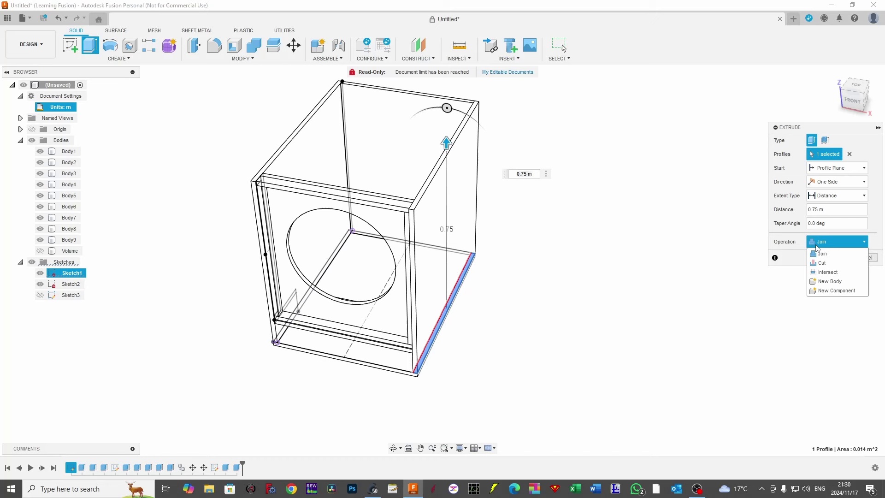
click(829, 281)
click(826, 259)
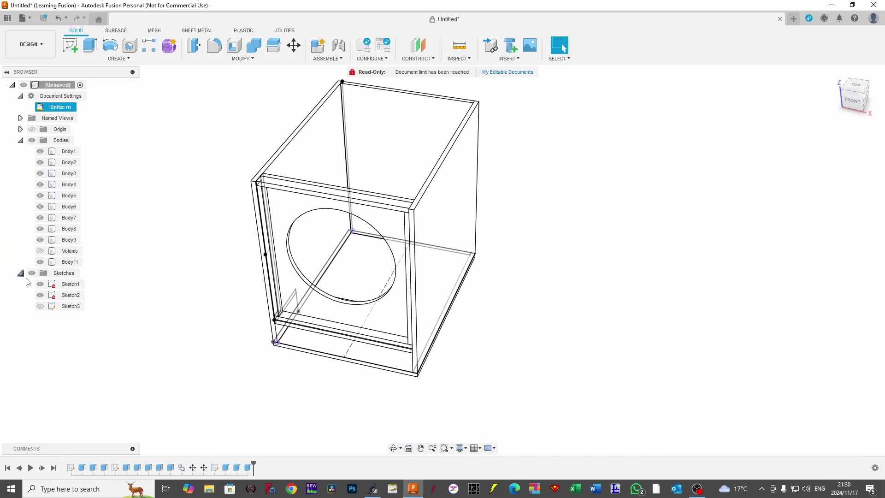
Hide all sketches and paste a copy of the bottom panel, Body1, as a new body
click(31, 273)
click(353, 348)
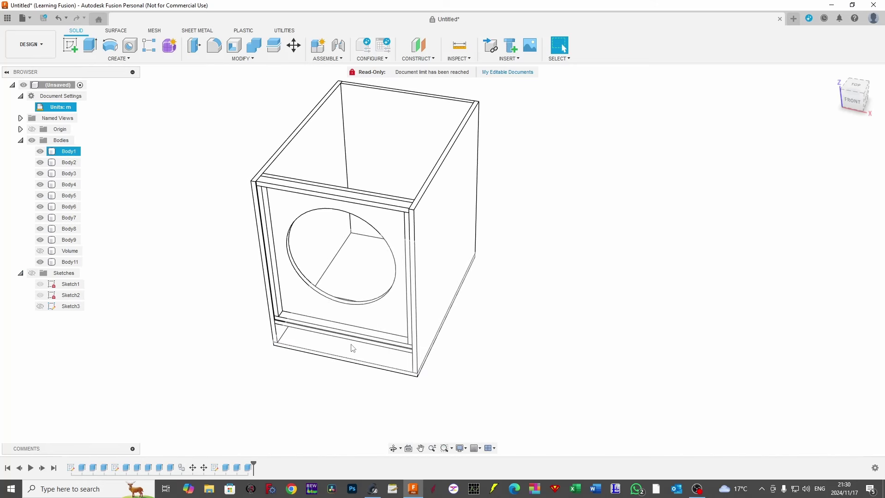
click(352, 348)
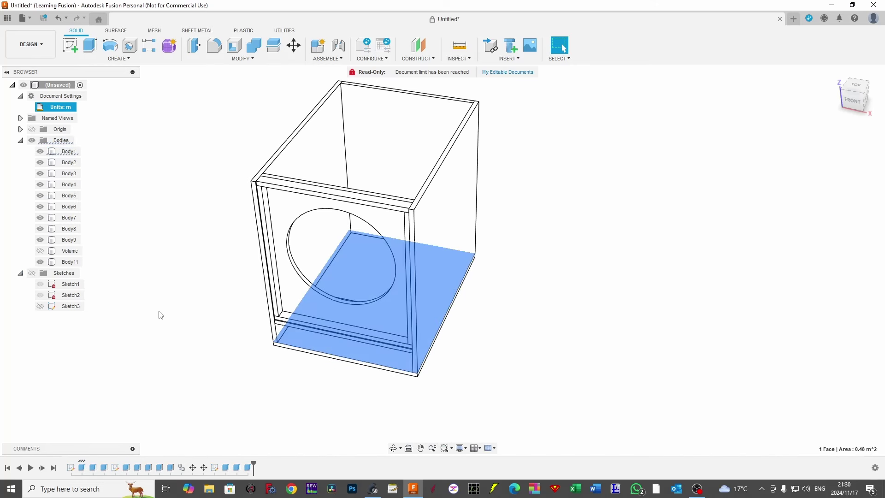
right_click(56, 152)
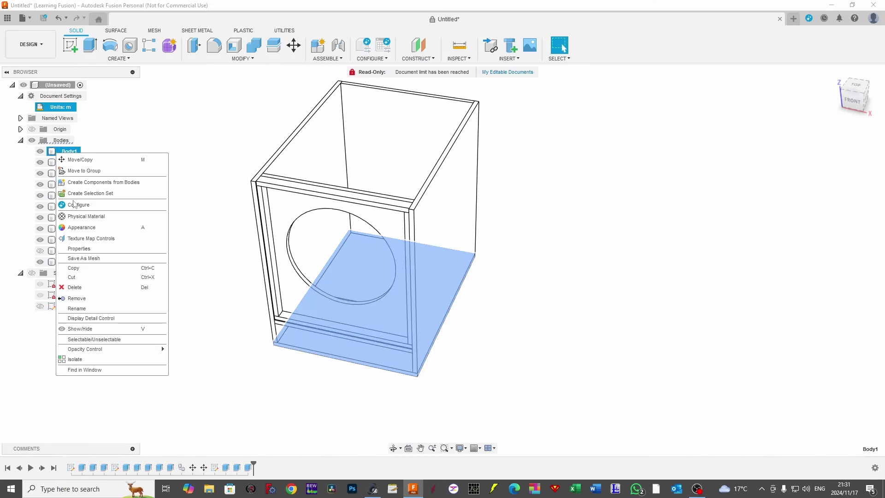
click(81, 268)
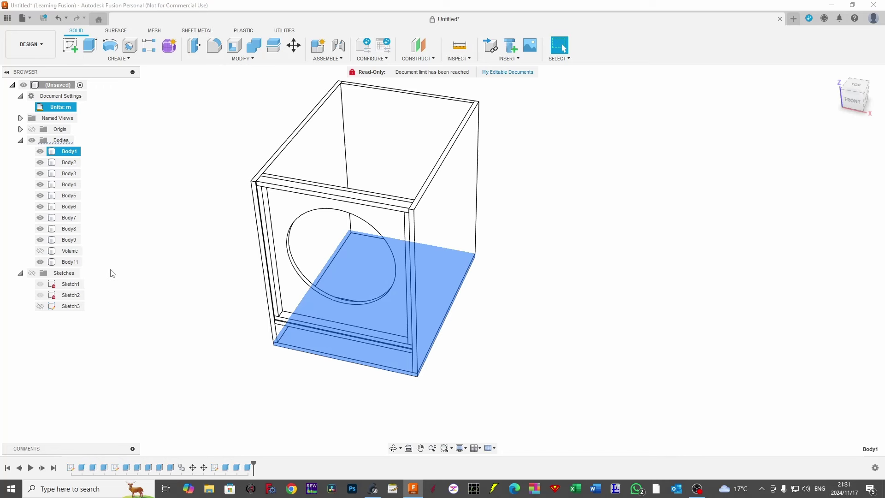
right_click(162, 289)
click(157, 165)
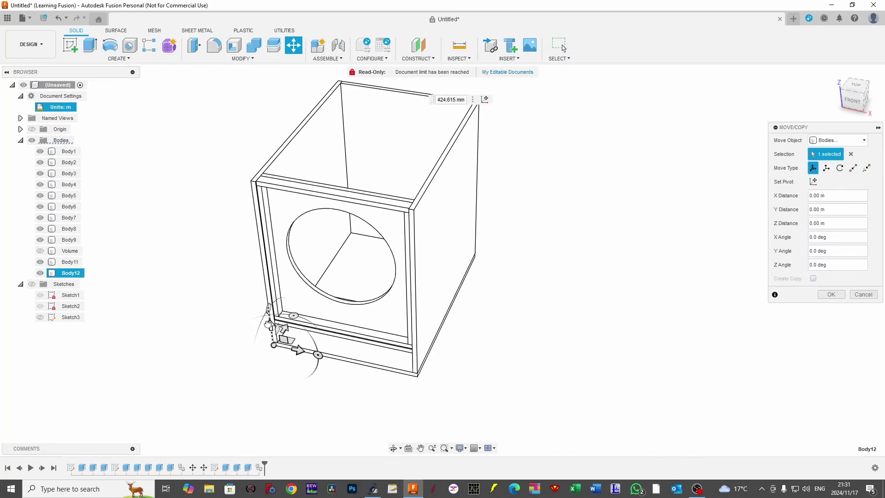
Move the copied bottom panel, Body12, 0.768 m upward so it closes the top of the box
drag(269, 325, 243, 128)
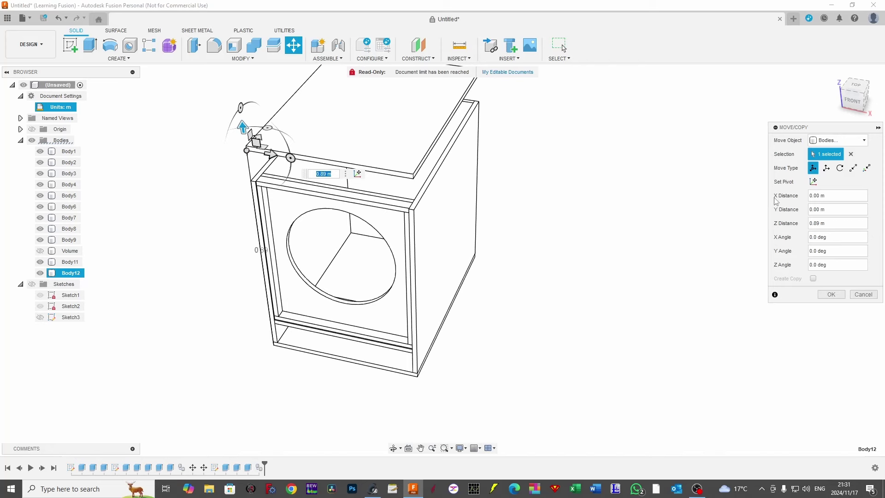
scroll(220, 165, up, 4)
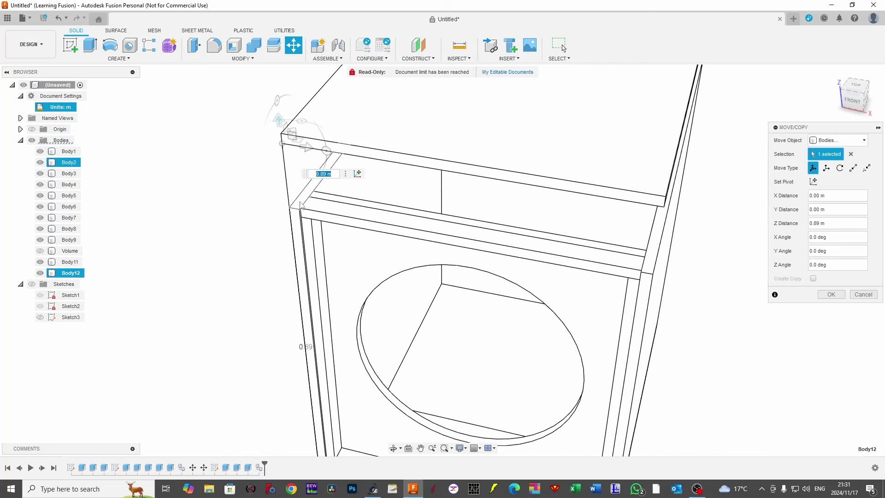
drag(300, 204, 302, 263)
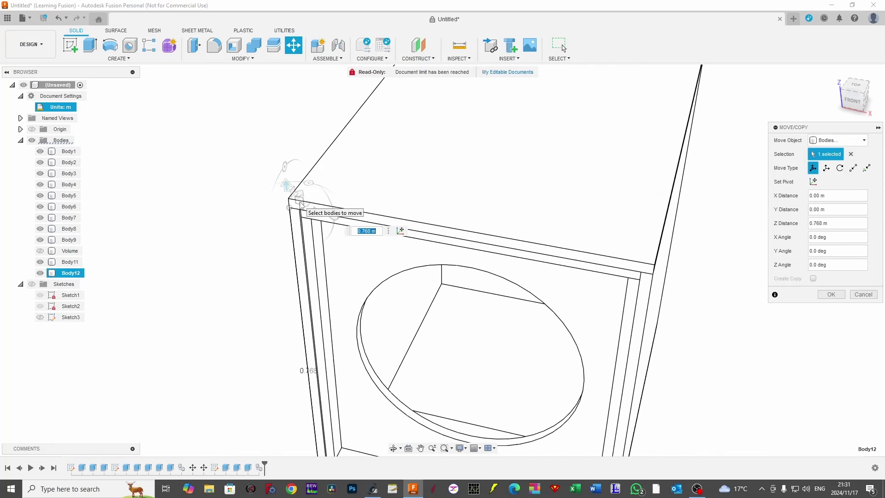
click(831, 294)
Examine the assembled box squarely from its right side and in perspective from the front
scroll(827, 330, down, 5)
shift+middle_drag(827, 330, 264, 261)
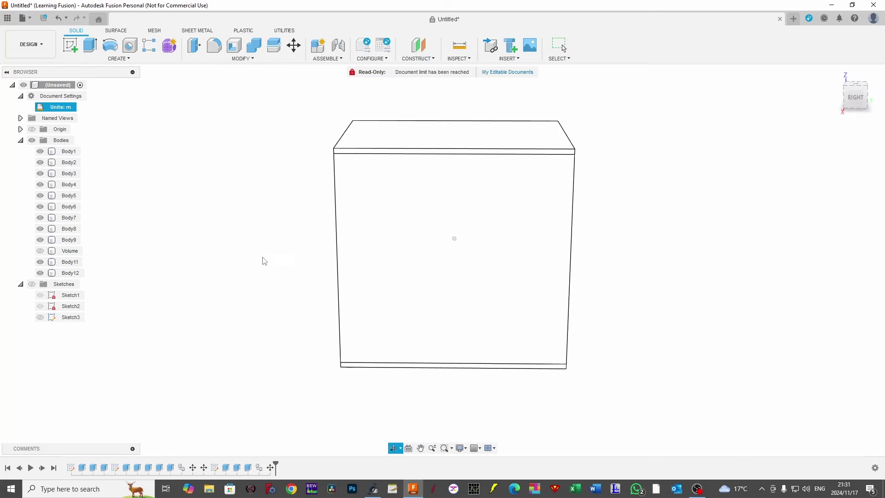
click(856, 97)
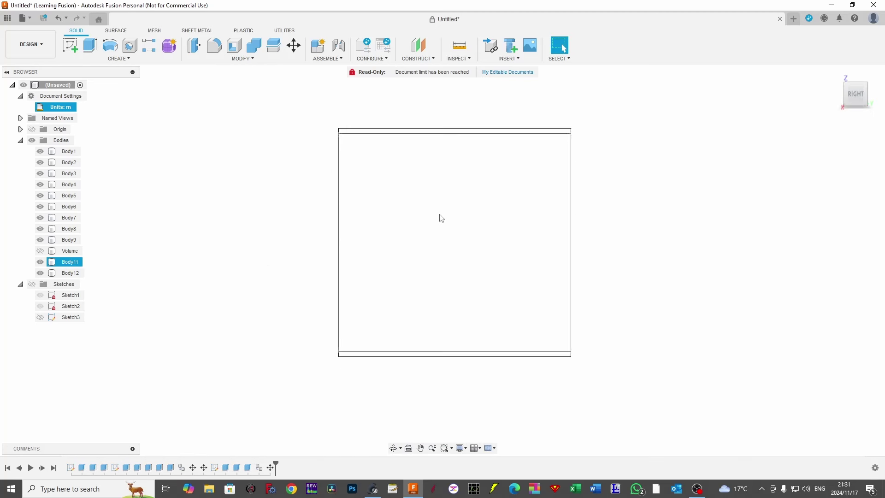
key(Escape)
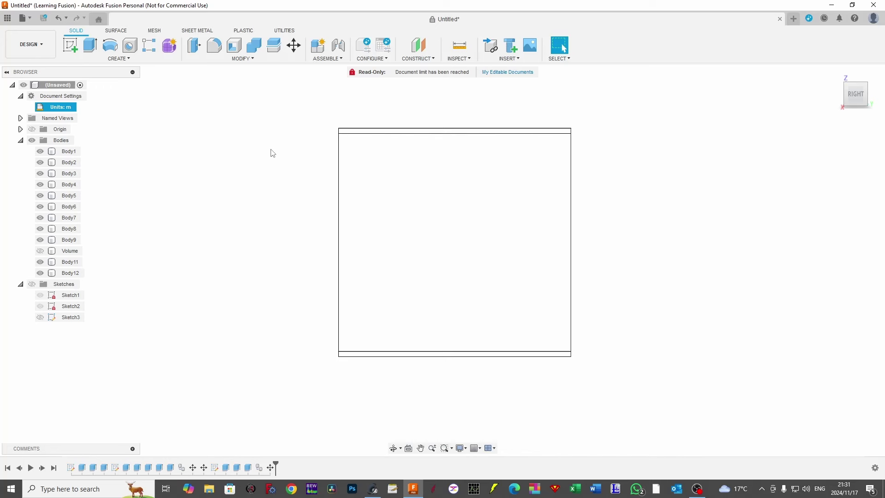
shift+middle_drag(217, 236, 281, 249)
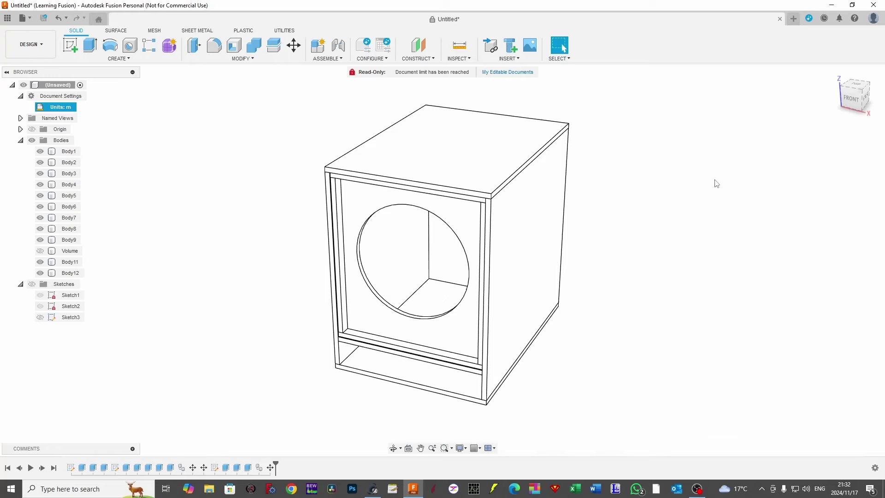
shift+middle_drag(714, 196, 687, 212)
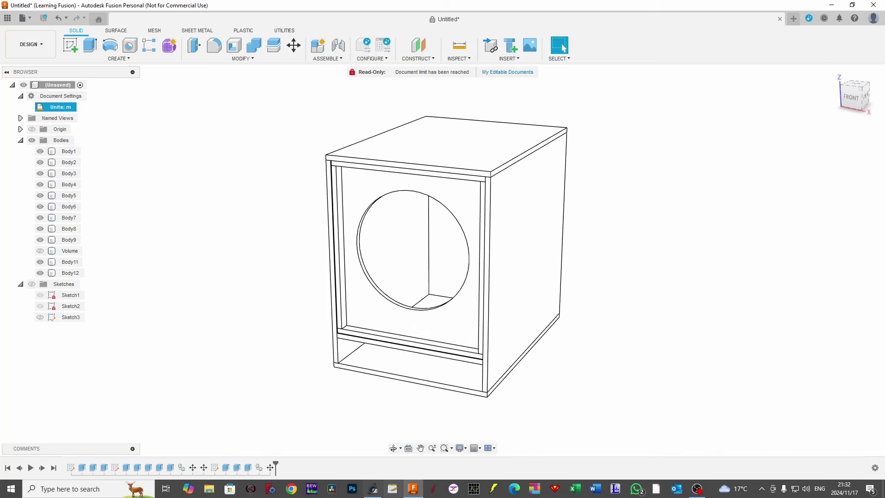
Switch to WinISD and enlarge its window to fill the screen
click(381, 496)
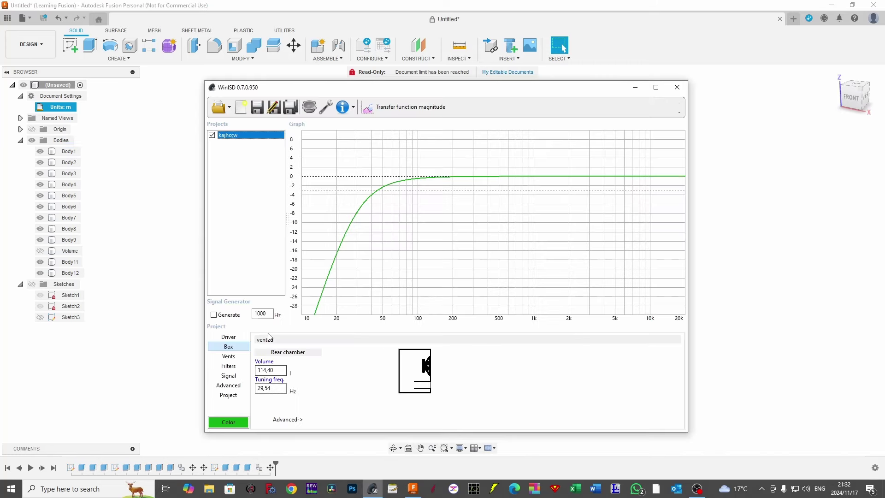
drag(407, 87, 437, 64)
click(686, 64)
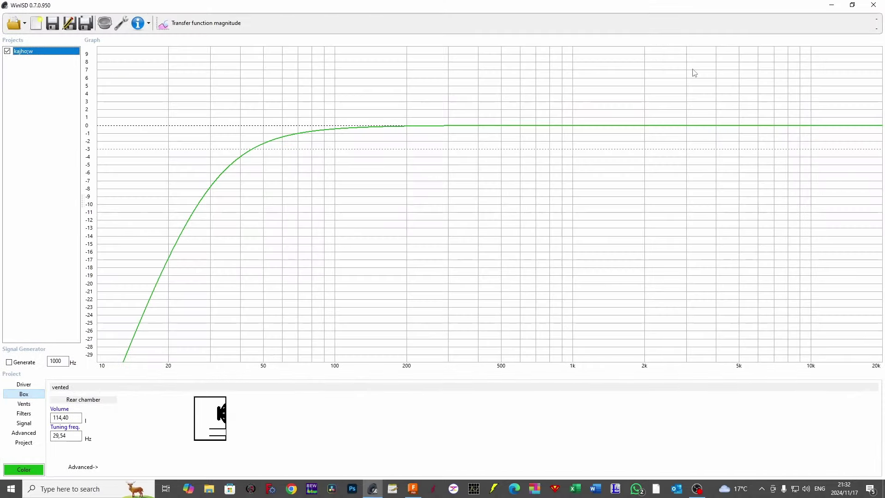
Enable the kajho;w project's voice coil inductance simulation and return to its box parameters
click(24, 423)
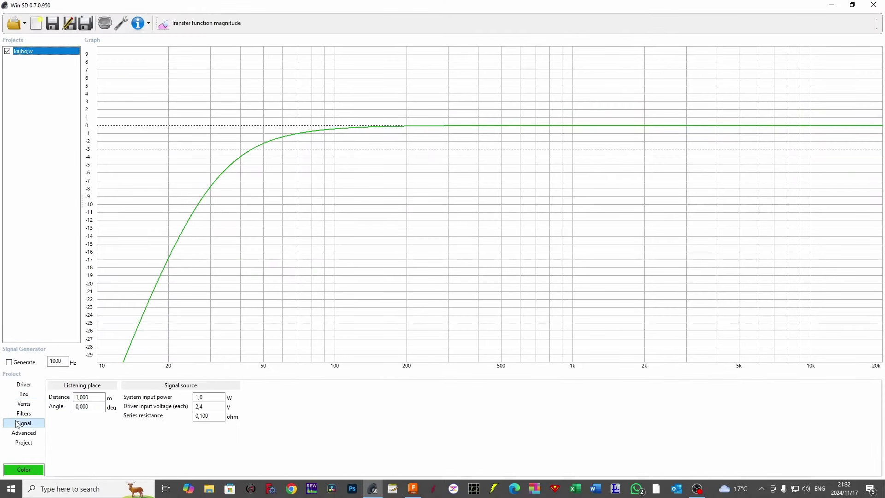
click(24, 431)
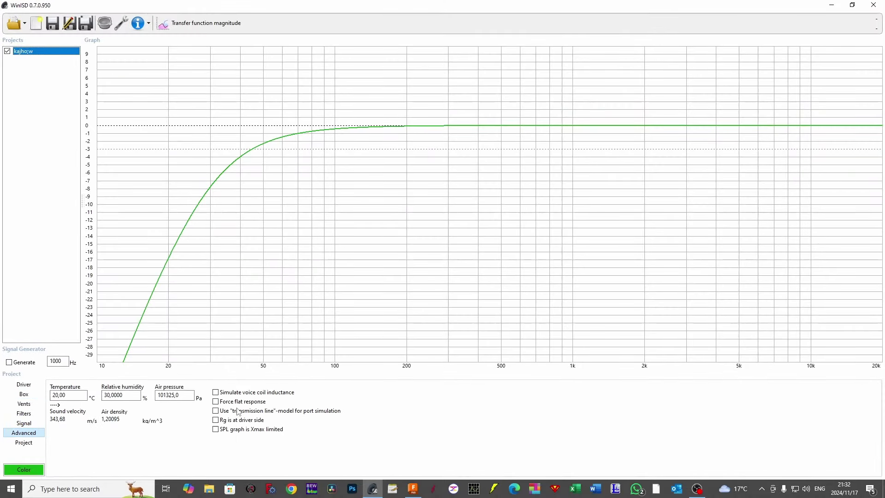
click(215, 392)
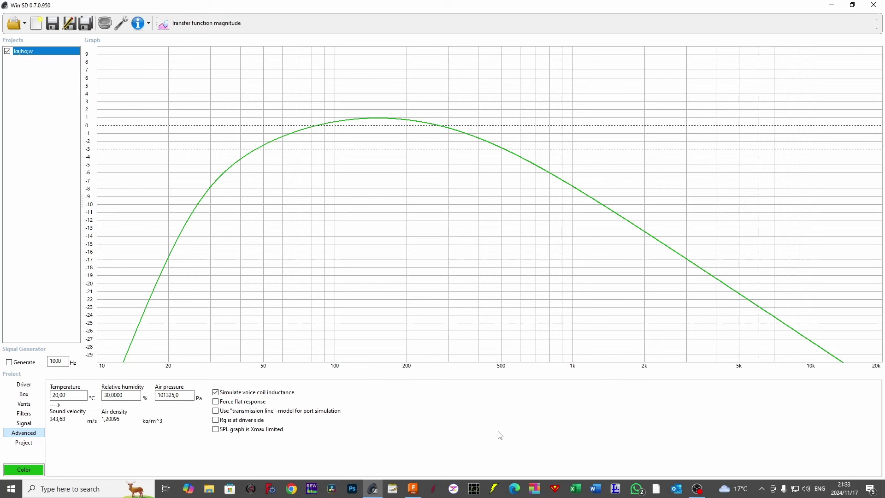
click(23, 395)
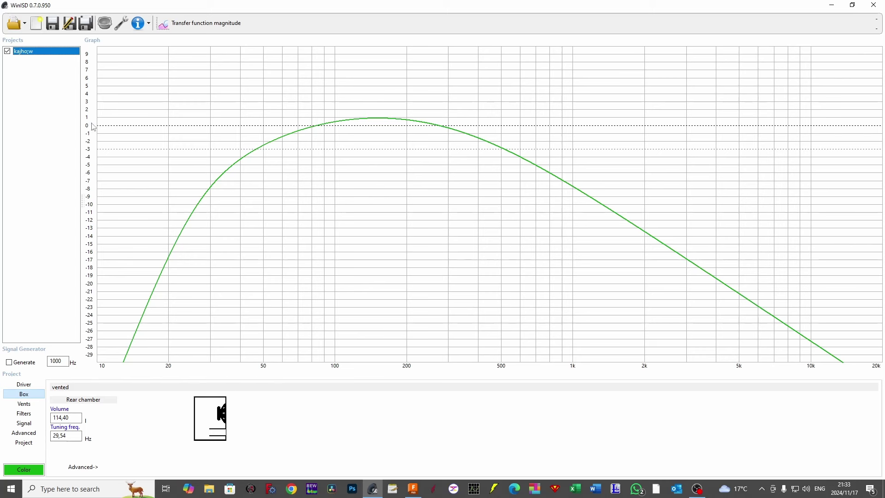
Close the kajho;w project without saving its changes, and check the driver brands offered for a new project
right_click(42, 56)
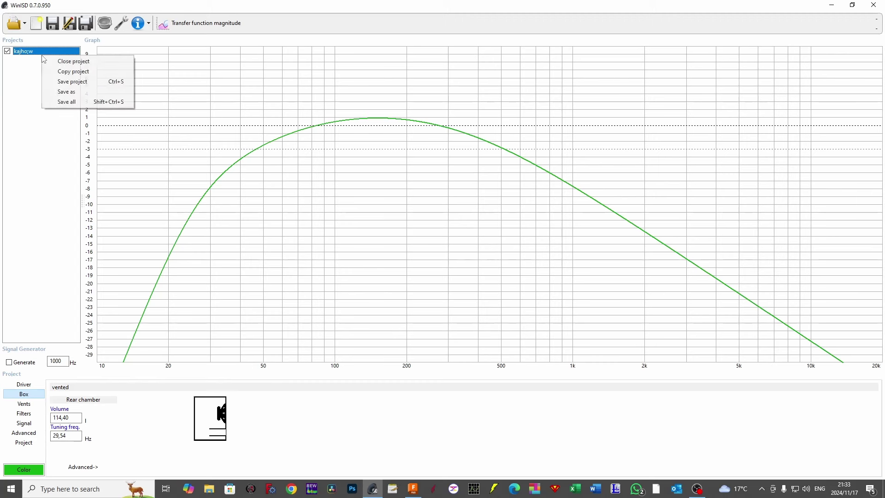
click(64, 61)
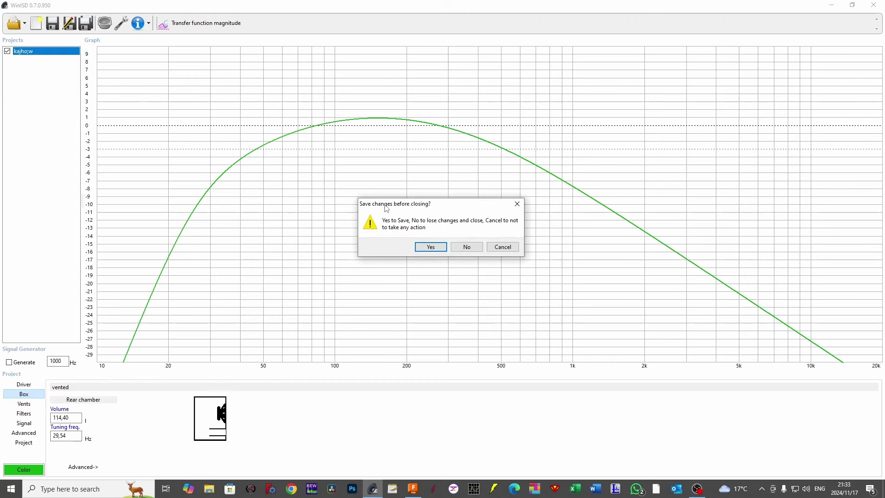
click(462, 248)
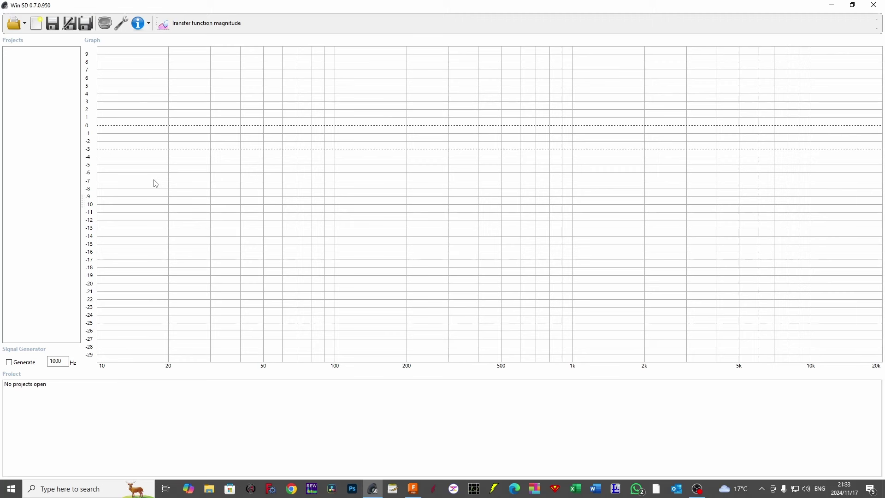
click(36, 23)
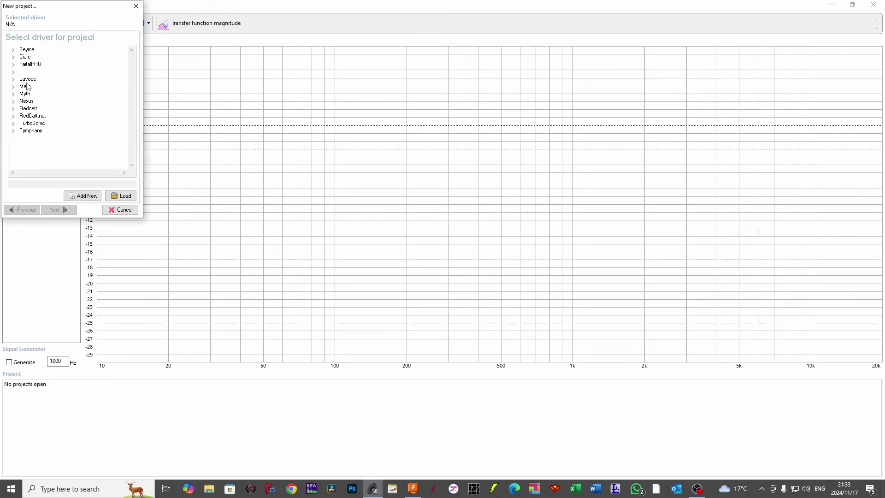
click(120, 210)
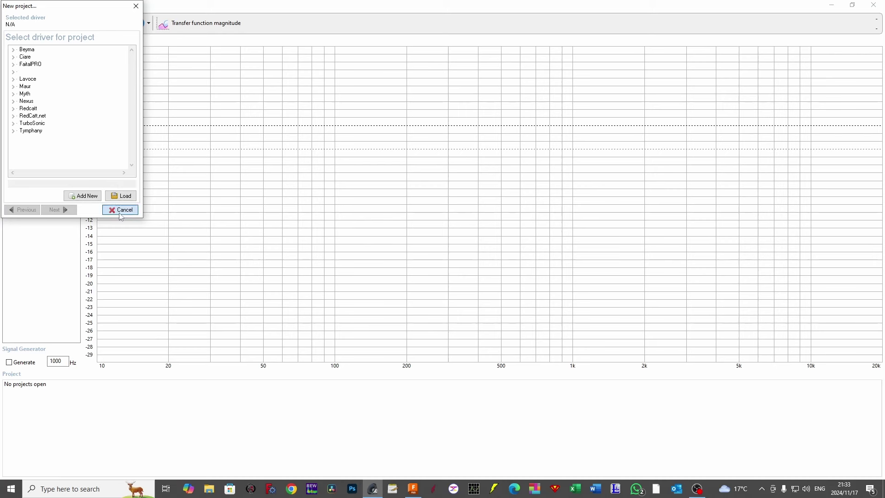